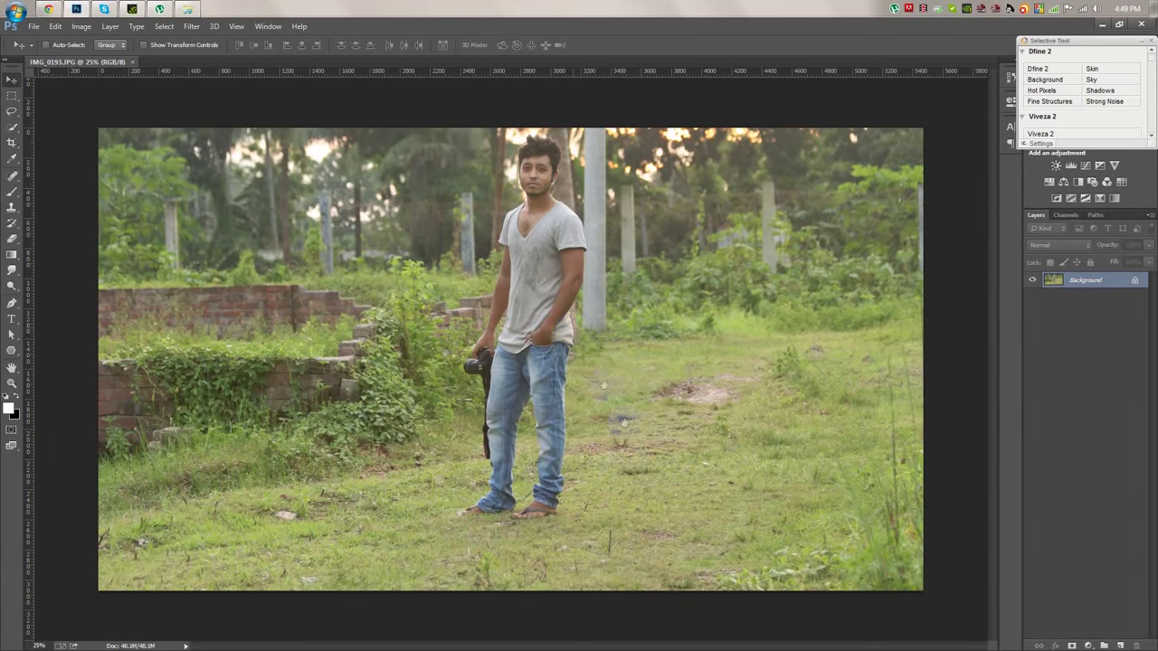
Duplicate the Background layer of IMG_0193.JPG into a Background copy layer.
{"action": "left_click", "coordinate": [624, 428]}
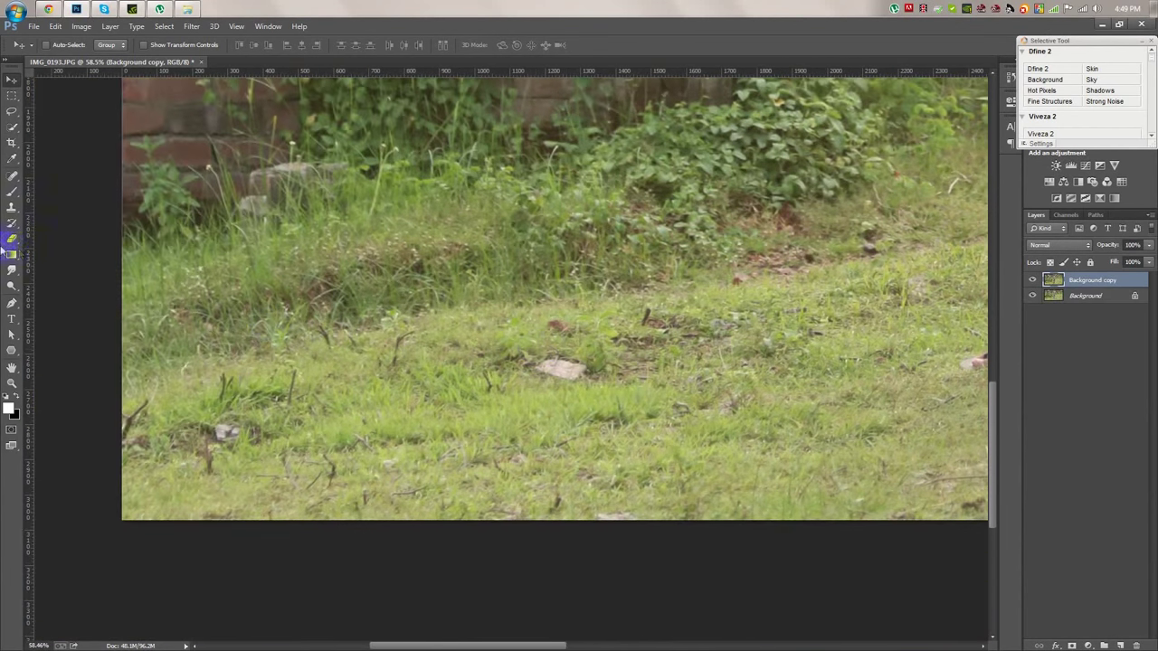
With the Spot Healing Brush, heal the dark spots, stones and specks in the lower-left grass.
{"action": "left_click", "coordinate": [11, 178]}
{"action": "right_click", "coordinate": [11, 178]}
{"action": "left_click", "coordinate": [72, 170]}
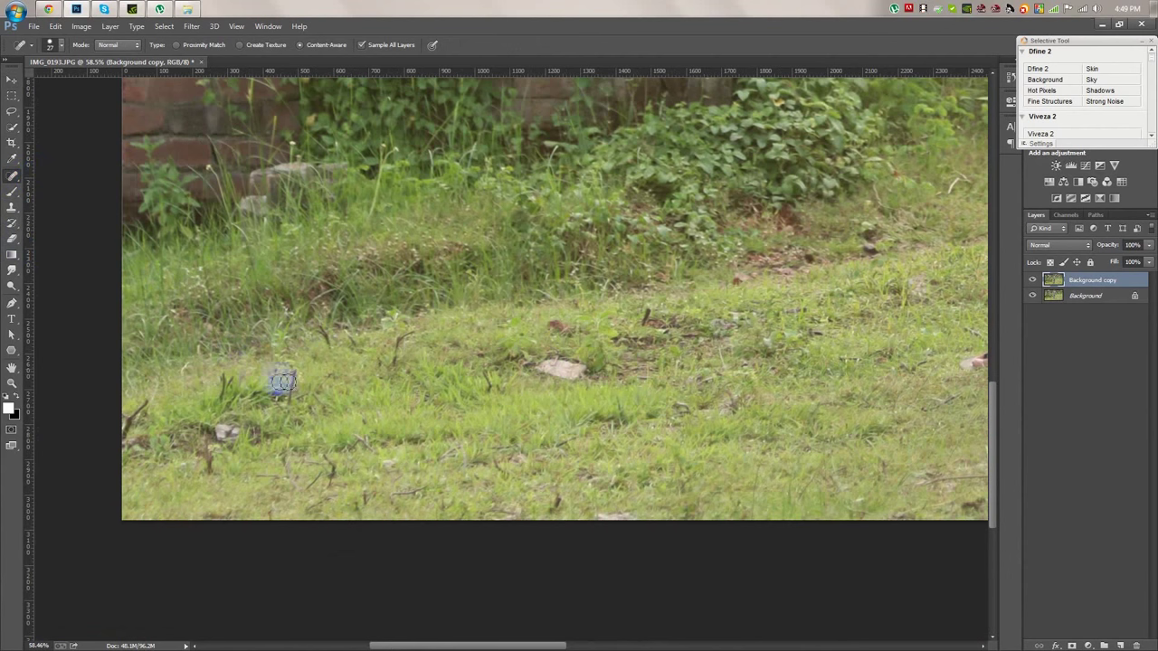
{"action": "left_click_drag", "start_coordinate": [296, 406], "coordinate": [290, 387]}
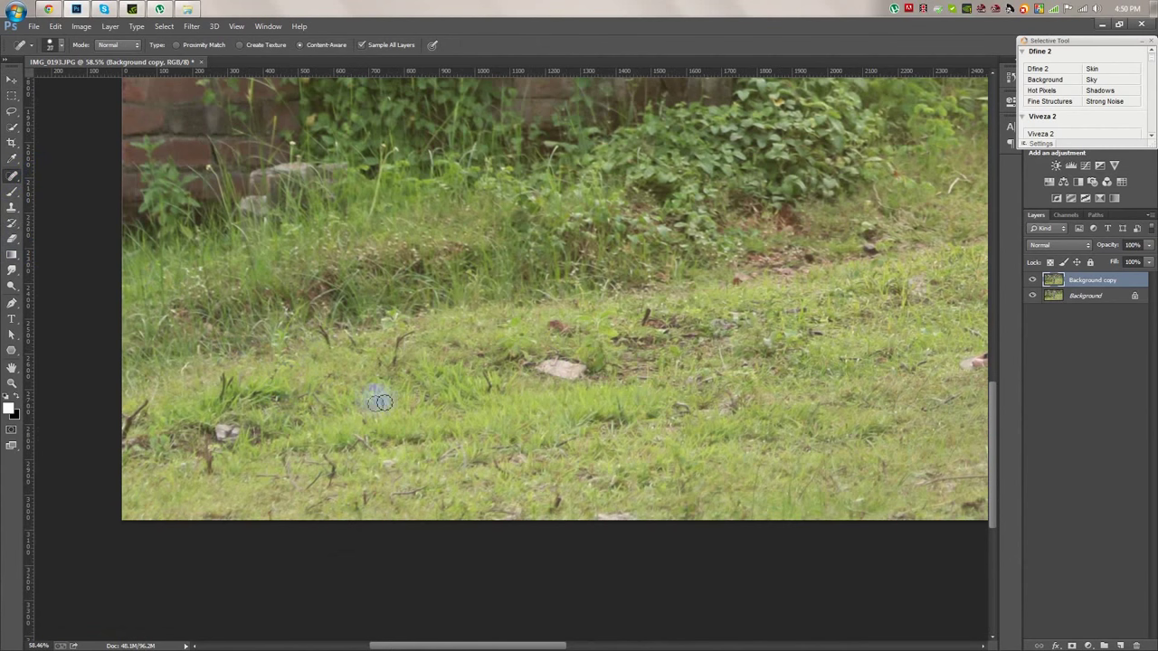
{"action": "left_click", "coordinate": [408, 333]}
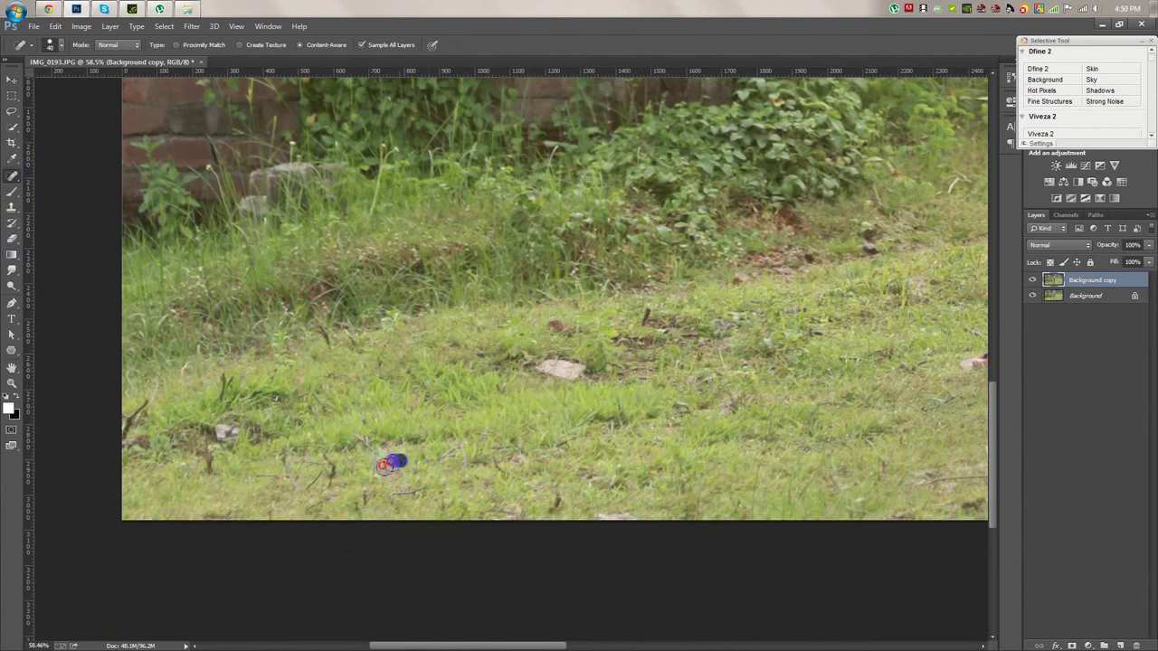
{"action": "left_click_drag", "start_coordinate": [567, 369], "coordinate": [579, 373]}
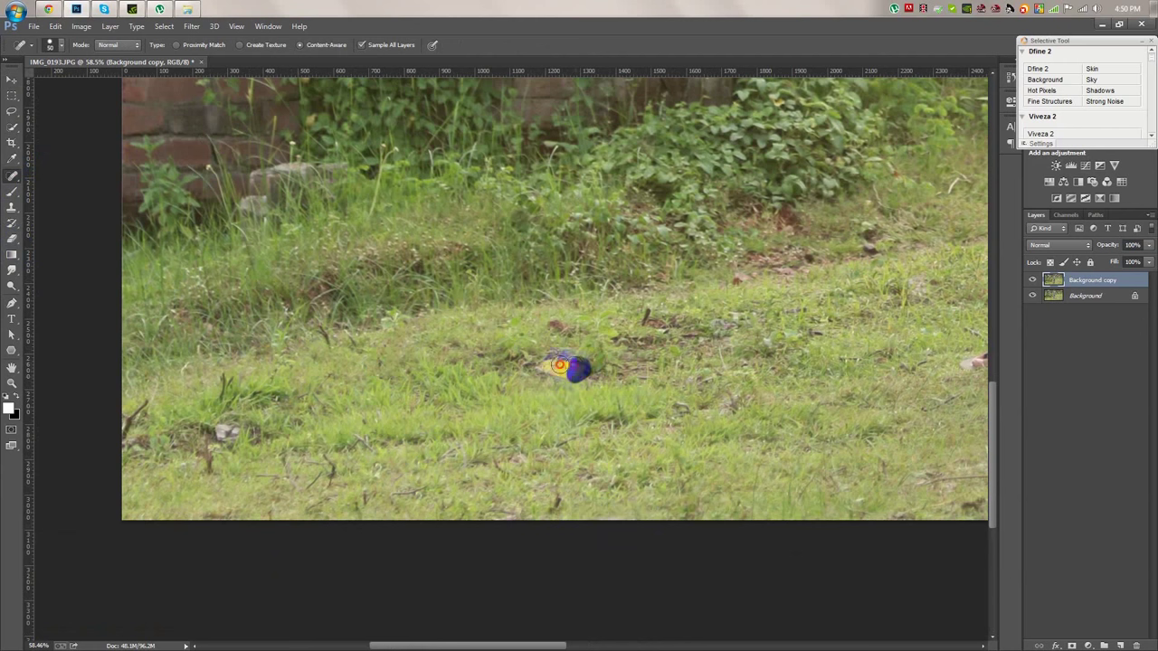
{"action": "left_click", "coordinate": [562, 330]}
{"action": "mouse_move", "coordinate": [206, 431]}
{"action": "left_mouse_down"}
{"action": "mouse_move", "coordinate": [237, 429]}
{"action": "mouse_move", "coordinate": [207, 453]}
{"action": "left_mouse_up"}
{"action": "left_click", "coordinate": [207, 452]}
{"action": "left_click", "coordinate": [225, 383]}
Heal the stick at the image edge plus more debris and small specks in the grass.
{"action": "mouse_move", "coordinate": [151, 403]}
{"action": "left_mouse_down"}
{"action": "mouse_move", "coordinate": [118, 441]}
{"action": "mouse_move", "coordinate": [130, 440]}
{"action": "left_mouse_up"}
{"action": "mouse_move", "coordinate": [325, 469]}
{"action": "left_mouse_down"}
{"action": "mouse_move", "coordinate": [319, 479]}
{"action": "mouse_move", "coordinate": [359, 445]}
{"action": "left_mouse_up"}
{"action": "left_click", "coordinate": [272, 504]}
{"action": "left_click", "coordinate": [362, 497]}
{"action": "left_click", "coordinate": [588, 349]}
{"action": "left_click_drag", "start_coordinate": [563, 495], "coordinate": [550, 514]}
Heal the debris, stray grass stems and dark twigs around the man's legs.
{"action": "left_click_drag", "start_coordinate": [698, 455], "coordinate": [240, 473]}
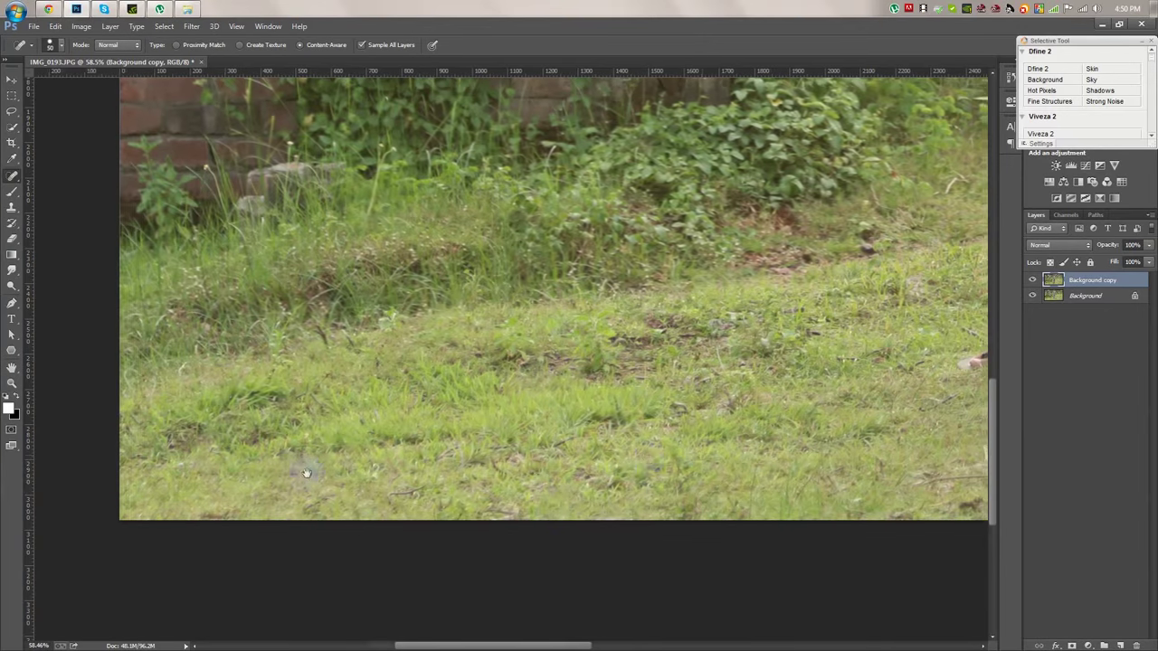
{"action": "left_click_drag", "start_coordinate": [776, 512], "coordinate": [760, 522]}
{"action": "left_click_drag", "start_coordinate": [854, 425], "coordinate": [853, 481]}
{"action": "left_click_drag", "start_coordinate": [795, 355], "coordinate": [803, 371]}
{"action": "left_click_drag", "start_coordinate": [554, 490], "coordinate": [443, 500]}
{"action": "left_click_drag", "start_coordinate": [651, 470], "coordinate": [680, 505]}
{"action": "mouse_move", "coordinate": [538, 538]}
{"action": "left_mouse_down"}
{"action": "mouse_move", "coordinate": [574, 530]}
{"action": "mouse_move", "coordinate": [563, 499]}
{"action": "left_mouse_up"}
{"action": "left_click_drag", "start_coordinate": [492, 165], "coordinate": [487, 222]}
Show the rulers and heal the curved twig and short sticks near the bushes.
{"action": "left_click_drag", "start_coordinate": [926, 372], "coordinate": [448, 369]}
{"action": "key", "text": "ctrl+r"}
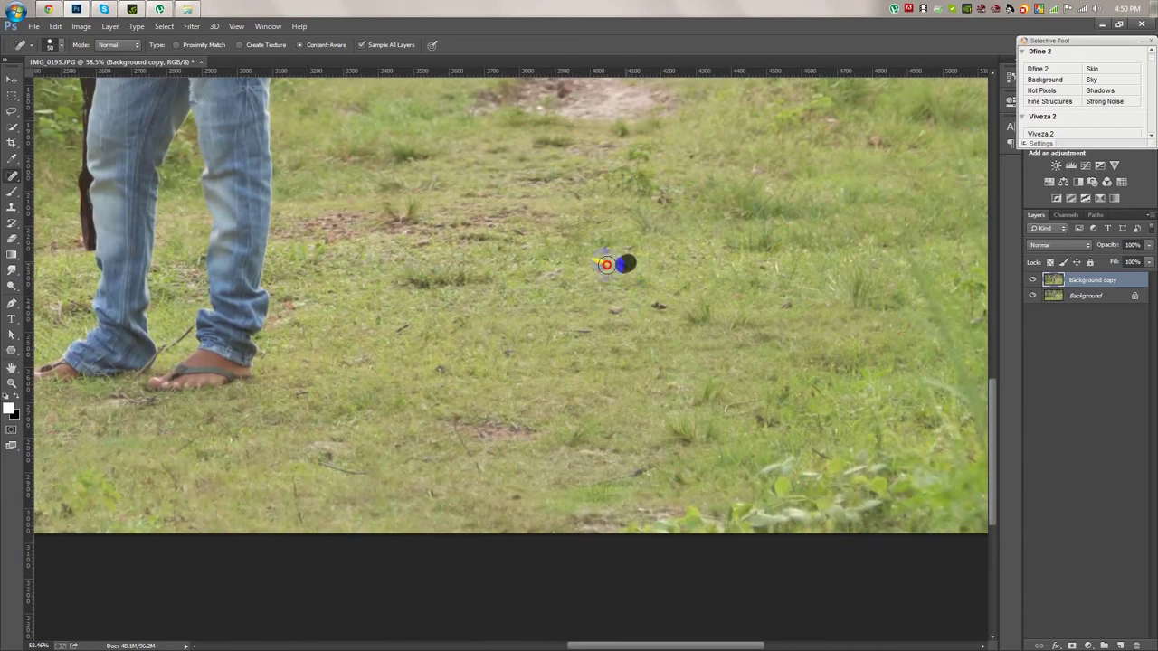
{"action": "left_click_drag", "start_coordinate": [643, 309], "coordinate": [662, 307]}
{"action": "scroll", "coordinate": [692, 401], "scroll_direction": "down", "scroll_amount": 1}
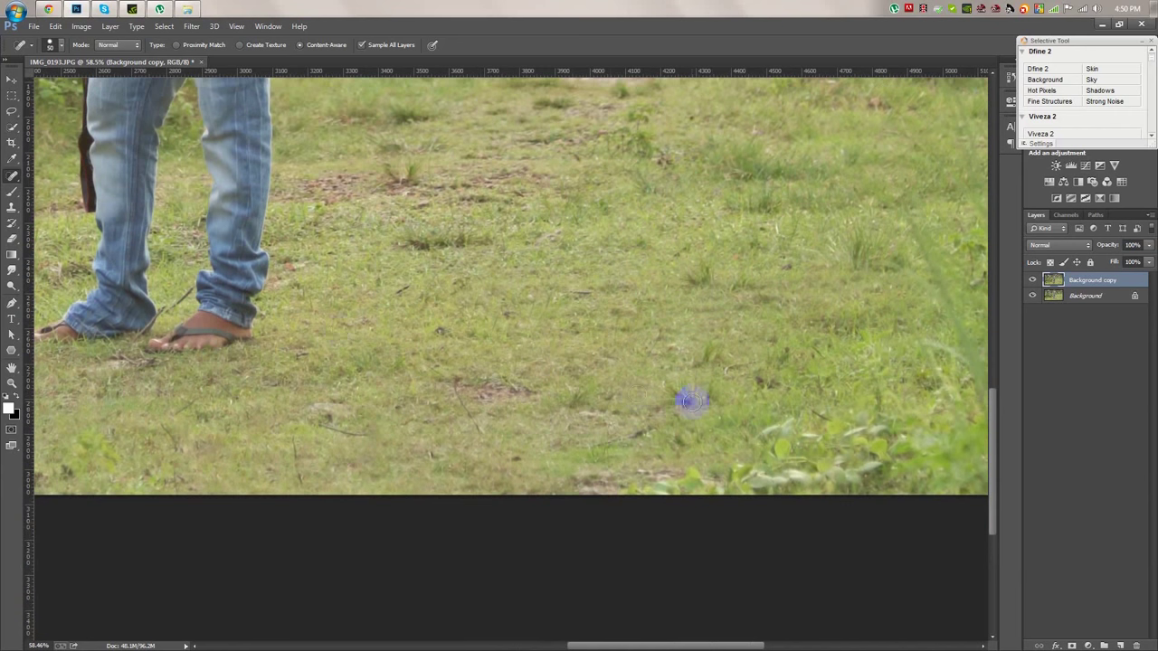
{"action": "left_click_drag", "start_coordinate": [362, 434], "coordinate": [360, 403]}
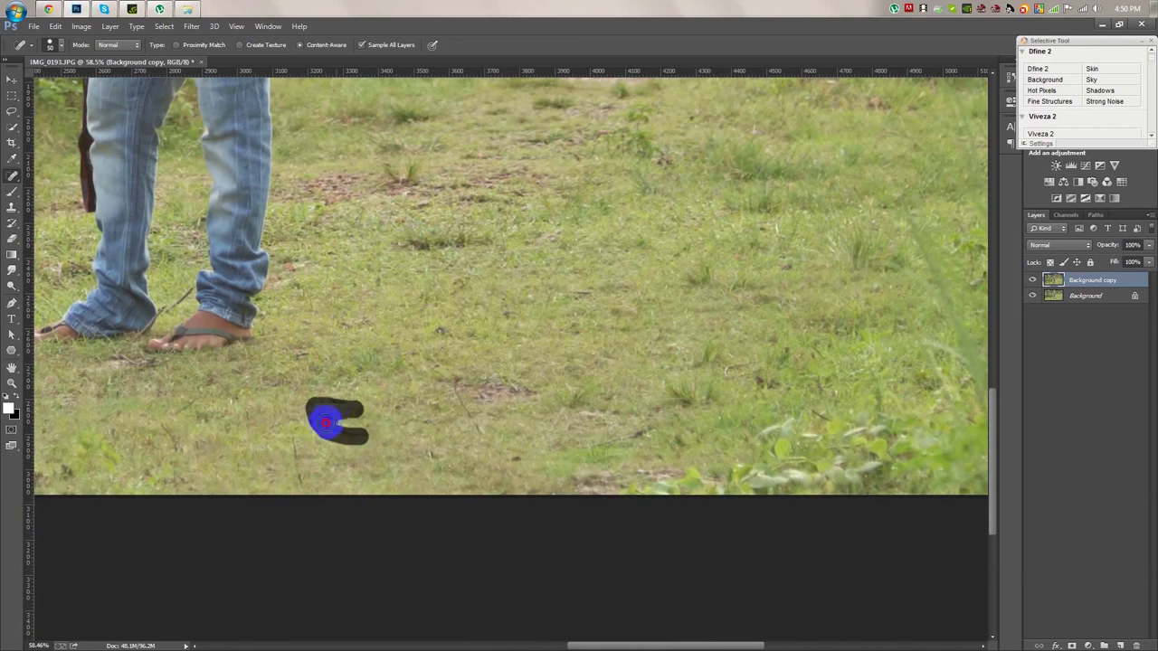
{"action": "left_click_drag", "start_coordinate": [476, 423], "coordinate": [455, 377]}
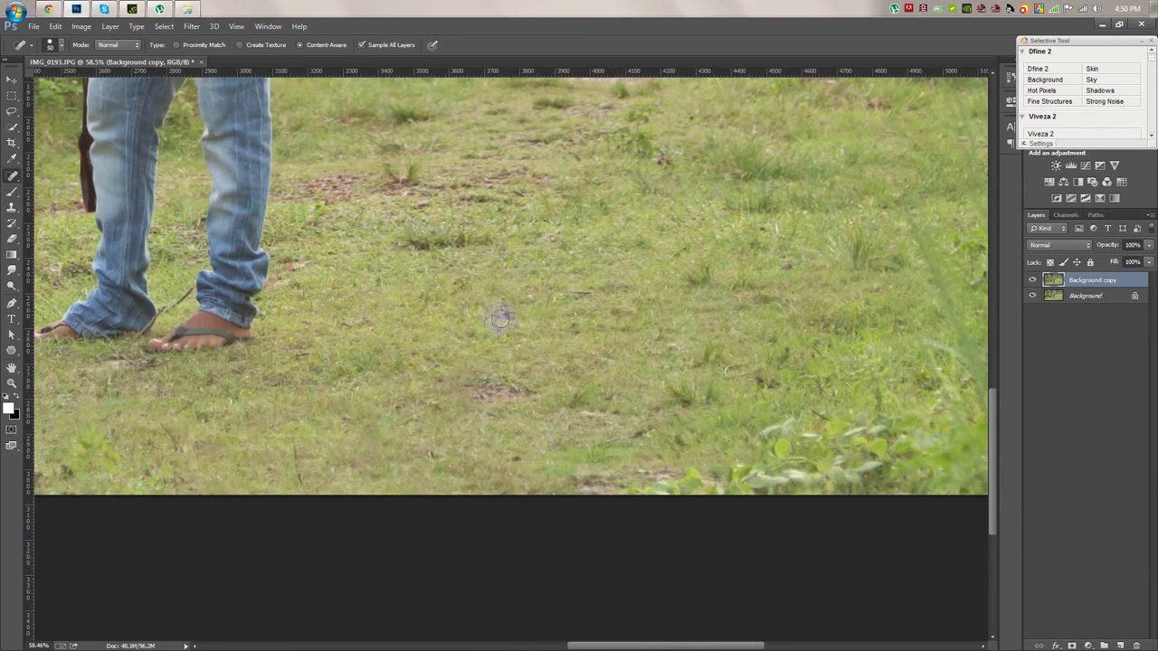
{"action": "left_click_drag", "start_coordinate": [589, 459], "coordinate": [654, 426]}
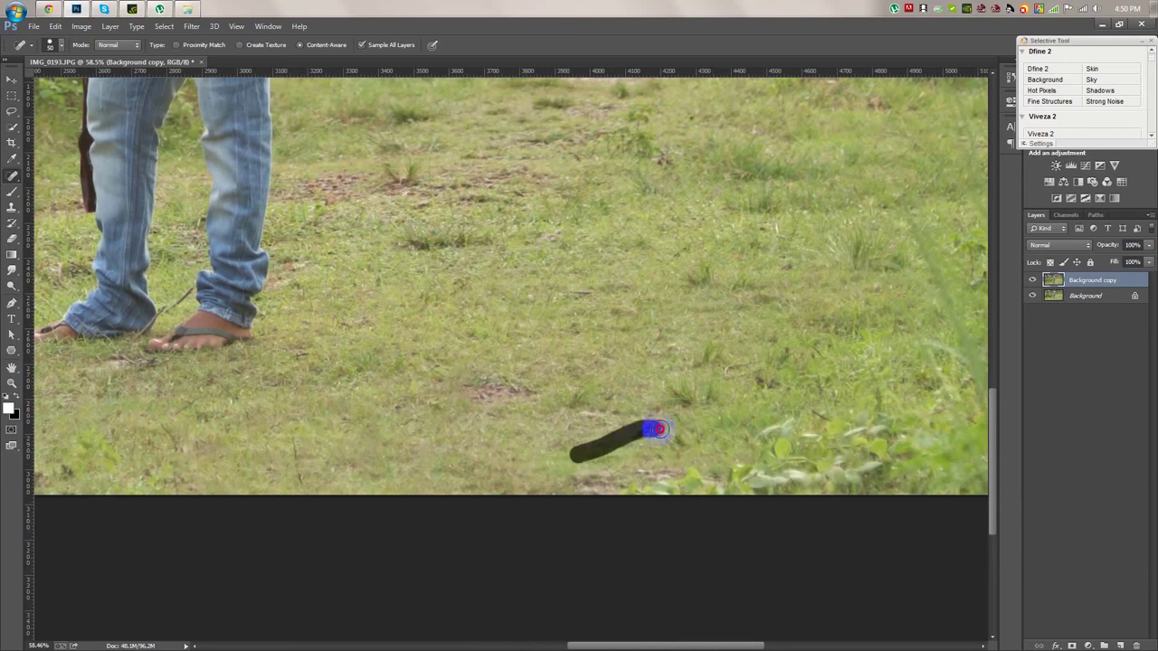
Heal the spot on the man's arm.
{"action": "scroll", "coordinate": [266, 416], "scroll_direction": "down", "scroll_amount": 5}
{"action": "scroll", "coordinate": [264, 415], "scroll_direction": "up", "scroll_amount": 2}
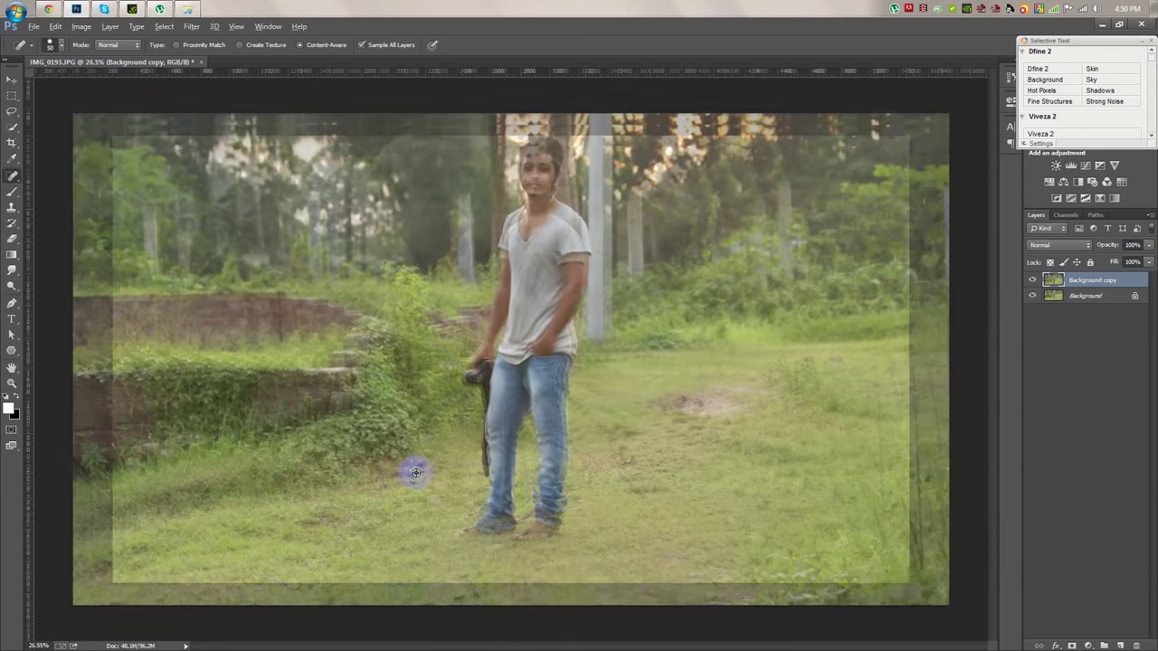
{"action": "left_click_drag", "start_coordinate": [512, 281], "coordinate": [503, 273]}
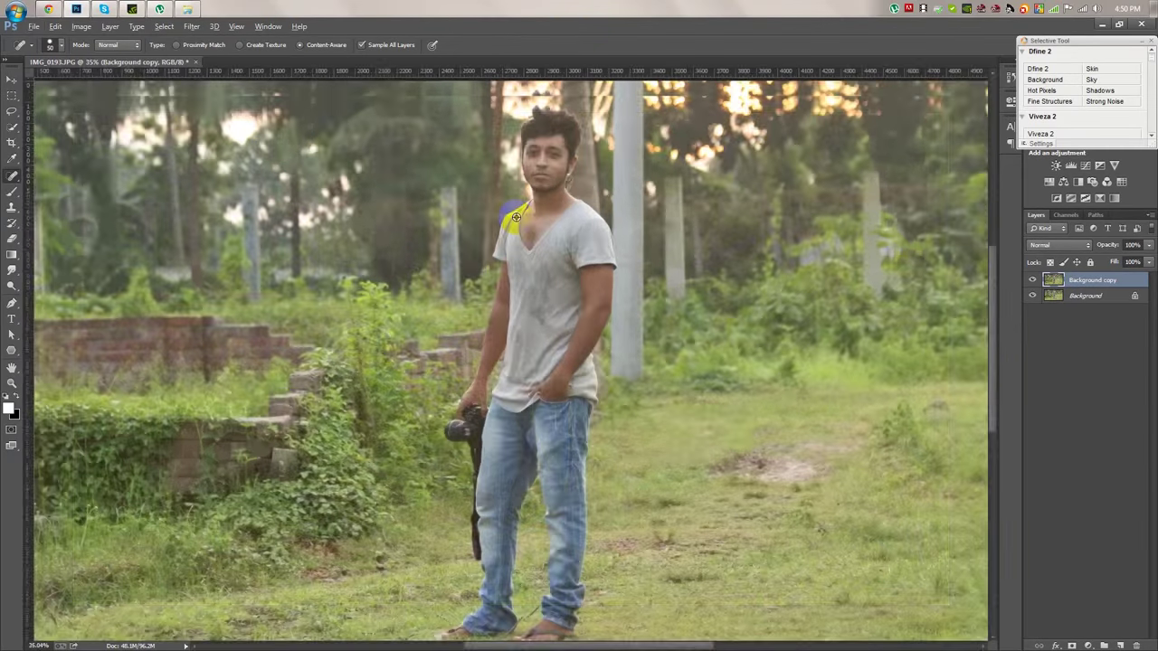
{"action": "left_click", "coordinate": [11, 79]}
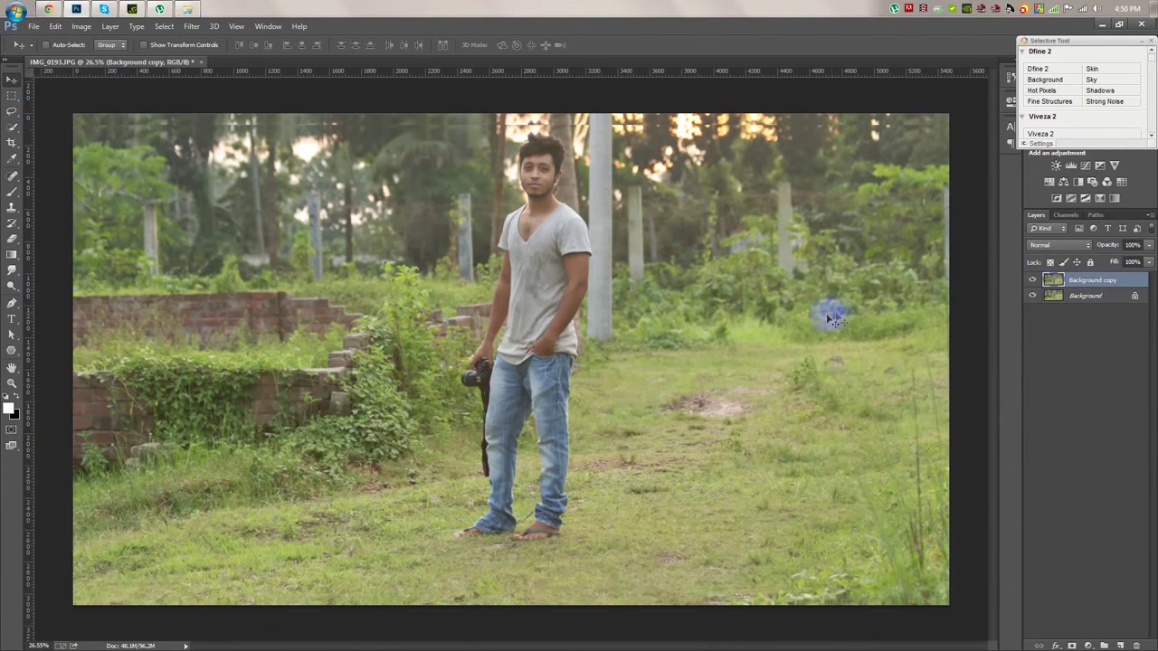
Replace the Background copy with a fresh duplicate of the Background layer.
{"action": "left_click_drag", "start_coordinate": [831, 316], "coordinate": [830, 305]}
{"action": "key", "text": "ctrl+e"}
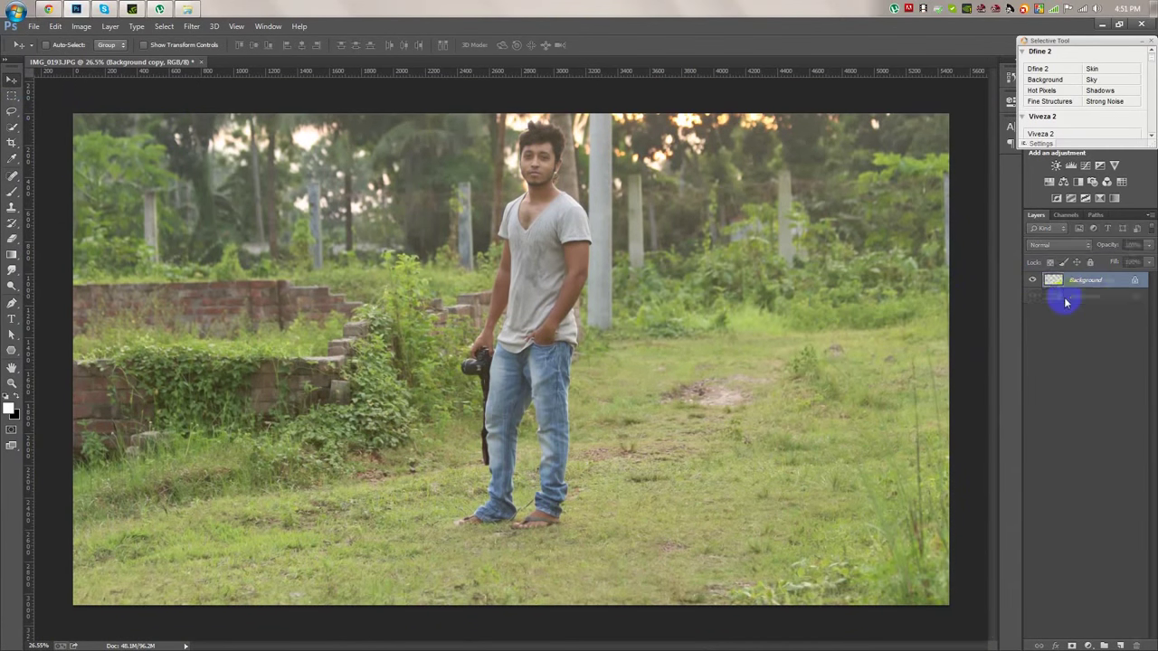
{"action": "right_click", "coordinate": [1121, 283]}
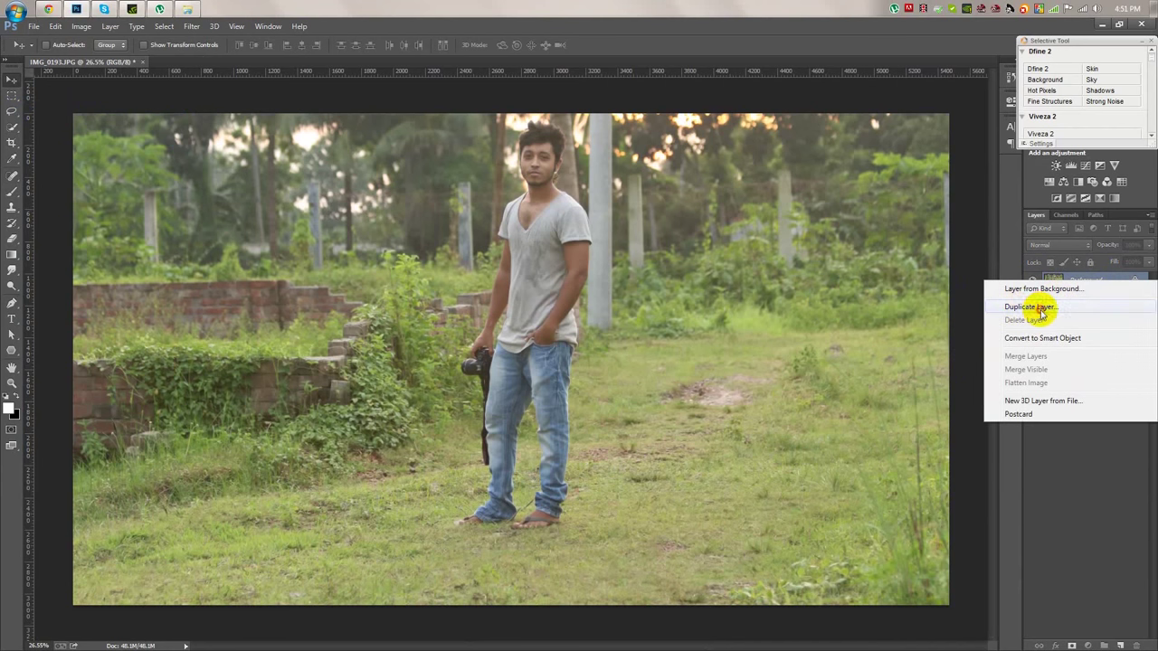
{"action": "left_click", "coordinate": [1032, 305]}
{"action": "left_click", "coordinate": [680, 194]}
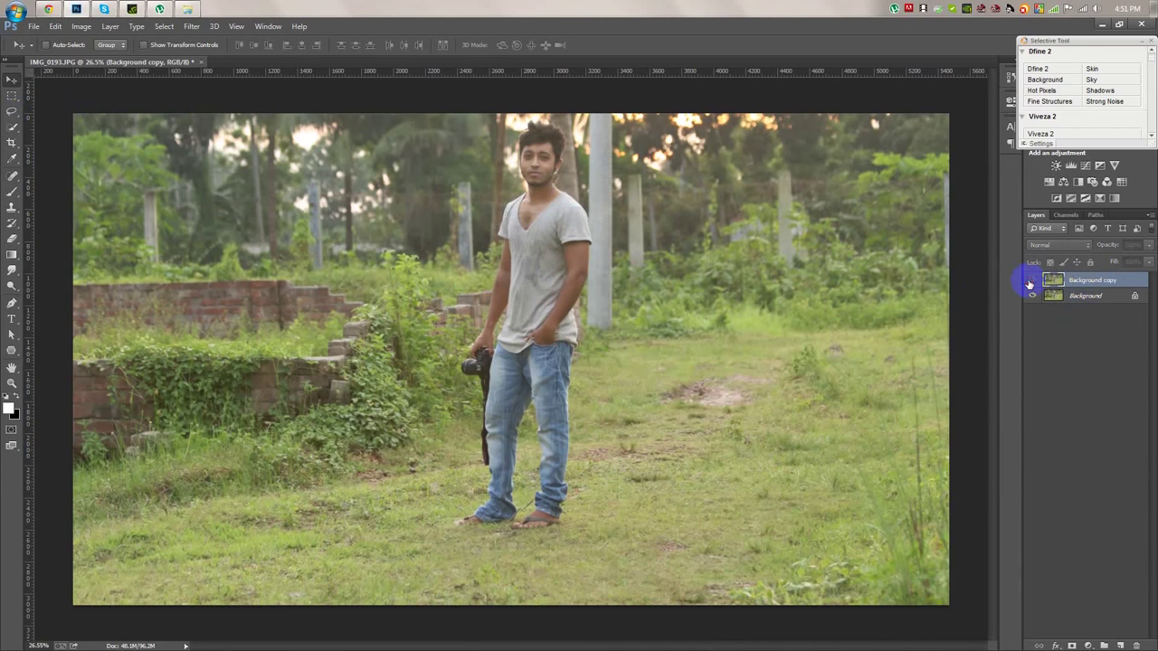
Add a horizontal guide across the man's knees at 2169 px.
{"action": "left_click_drag", "start_coordinate": [485, 447], "coordinate": [483, 467]}
{"action": "scroll", "coordinate": [479, 461], "scroll_direction": "up", "scroll_amount": 2}
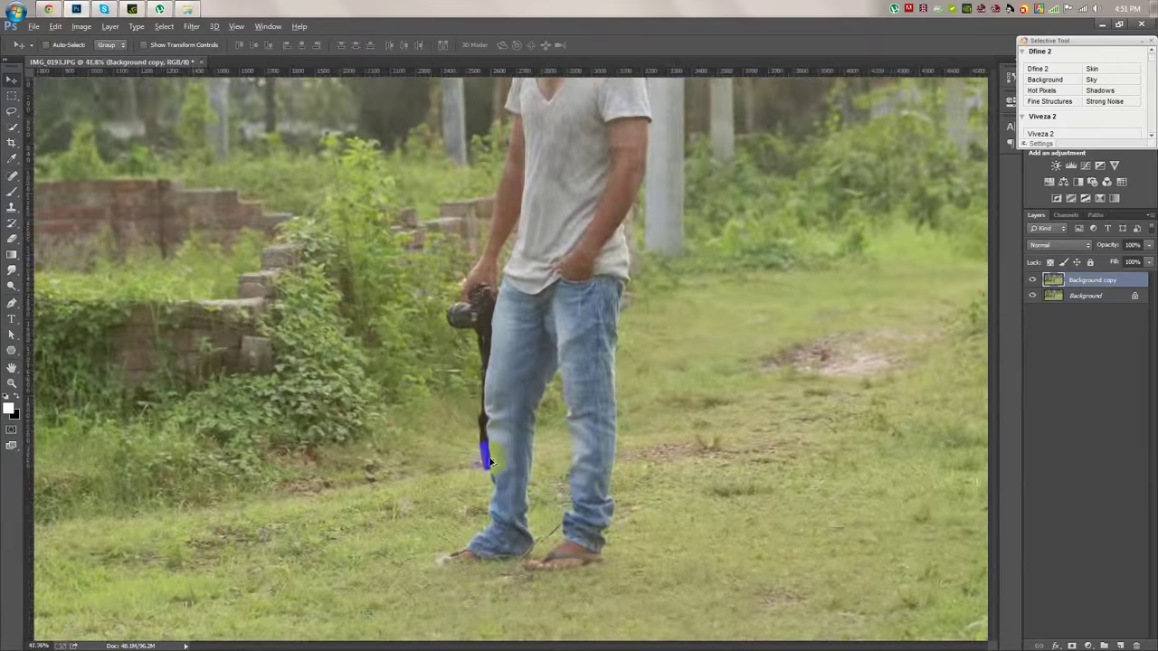
{"action": "scroll", "coordinate": [479, 461], "scroll_direction": "up", "scroll_amount": 2}
{"action": "scroll", "coordinate": [475, 461], "scroll_direction": "down", "scroll_amount": 2}
{"action": "scroll", "coordinate": [469, 463], "scroll_direction": "down", "scroll_amount": 2}
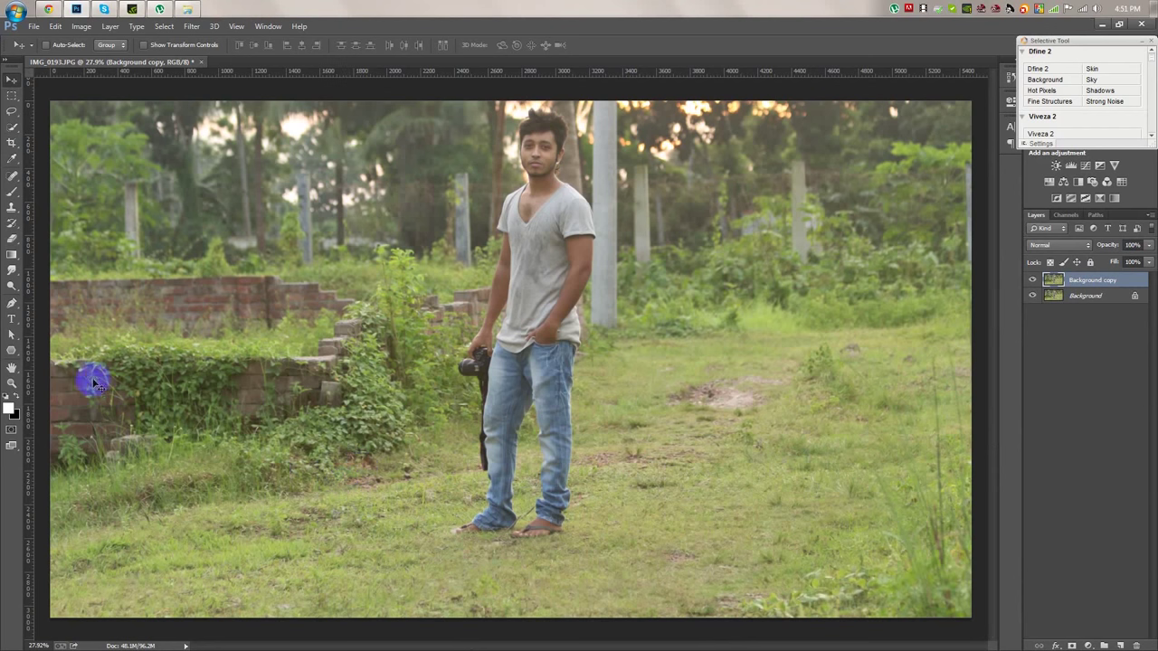
{"action": "left_click_drag", "start_coordinate": [163, 71], "coordinate": [190, 467]}
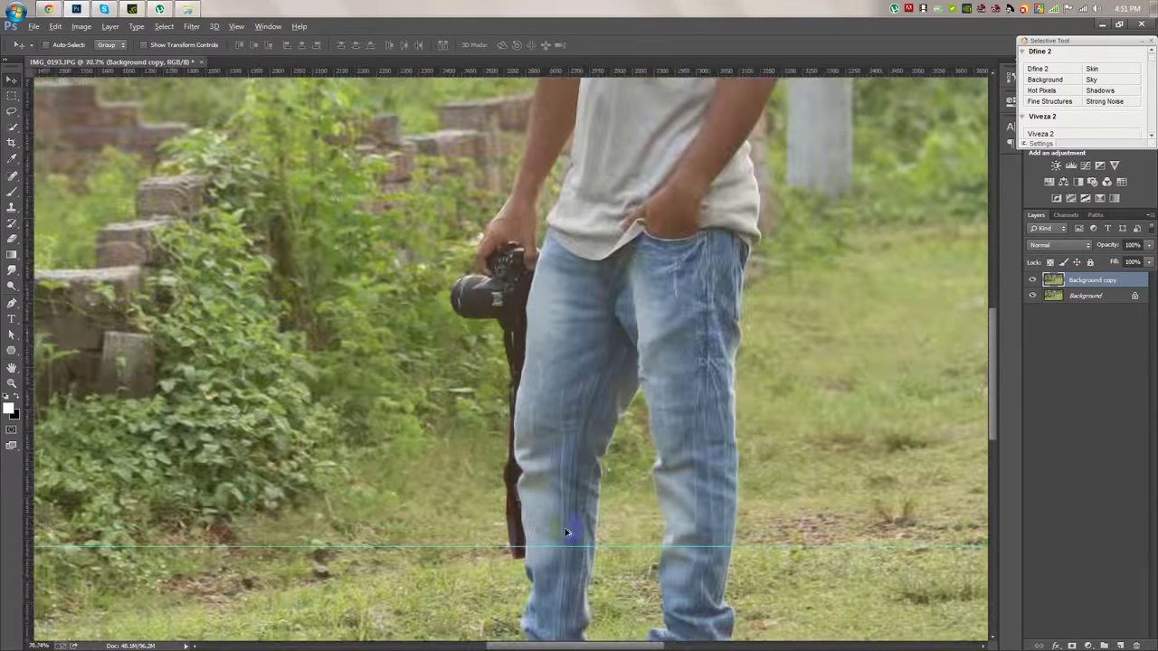
Zoom in on the man's jeans and legs and select the Pen tool.
{"action": "left_click_drag", "start_coordinate": [465, 407], "coordinate": [543, 426]}
{"action": "scroll", "coordinate": [543, 426], "scroll_direction": "down", "scroll_amount": 3}
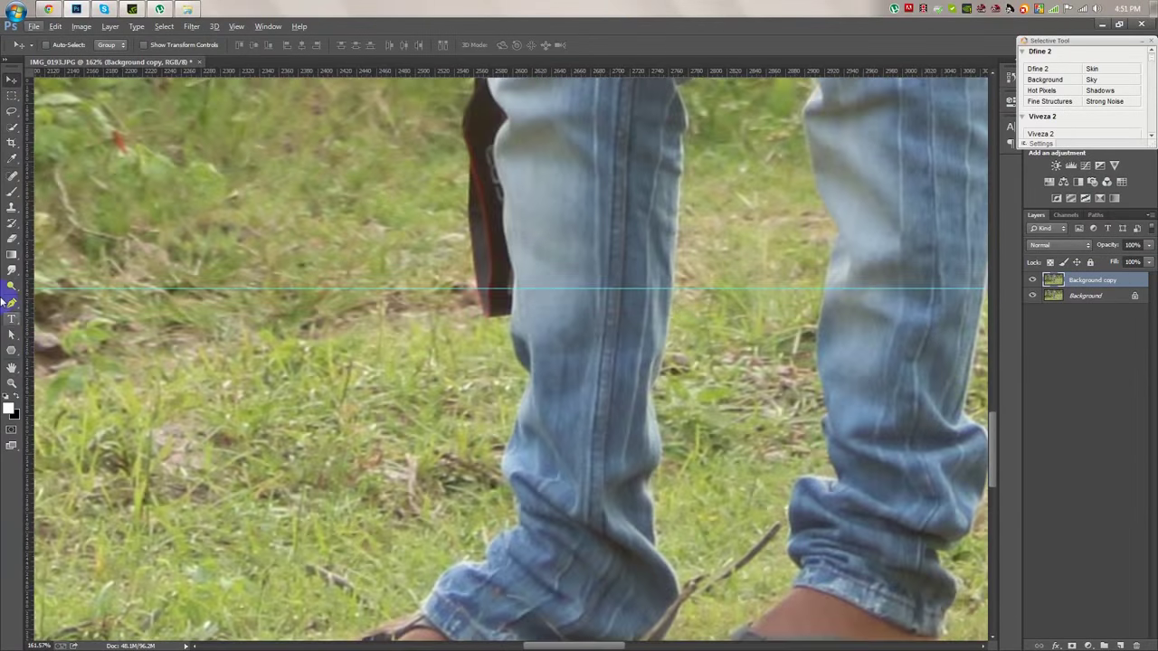
{"action": "left_click", "coordinate": [11, 304]}
{"action": "scroll", "coordinate": [461, 438], "scroll_direction": "up", "scroll_amount": 2}
Start the pen path along the hanging camera strap's edge.
{"action": "left_click", "coordinate": [557, 344]}
{"action": "left_click_drag", "start_coordinate": [529, 262], "coordinate": [498, 269]}
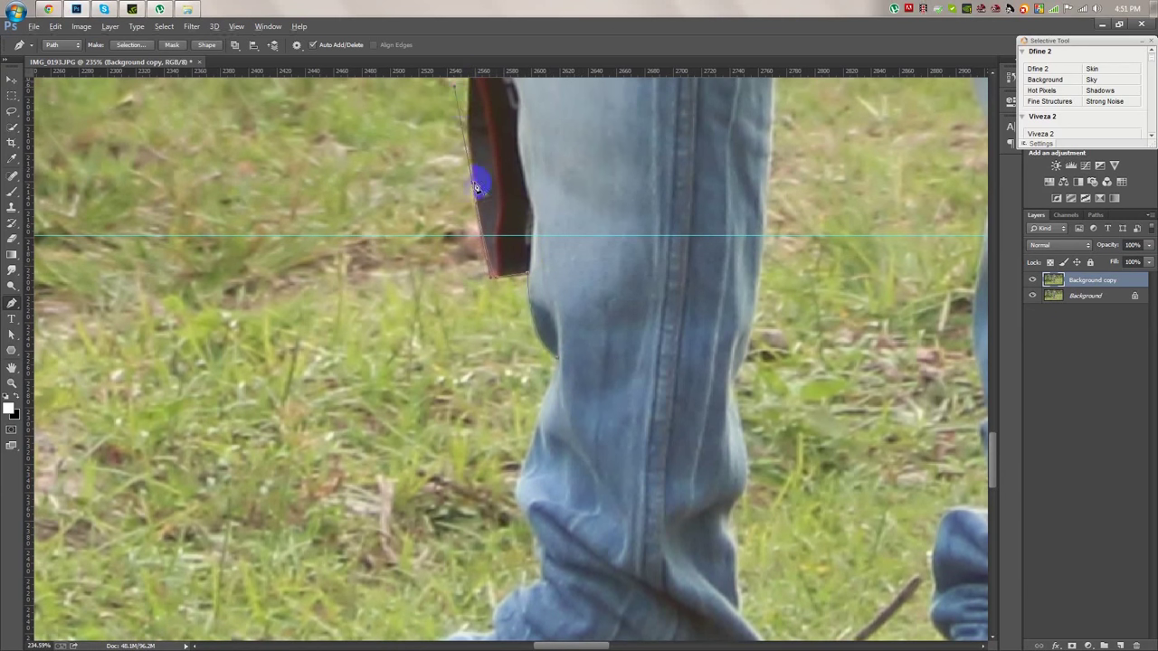
{"action": "left_click_drag", "start_coordinate": [478, 181], "coordinate": [553, 394]}
{"action": "left_click_drag", "start_coordinate": [487, 289], "coordinate": [492, 235]}
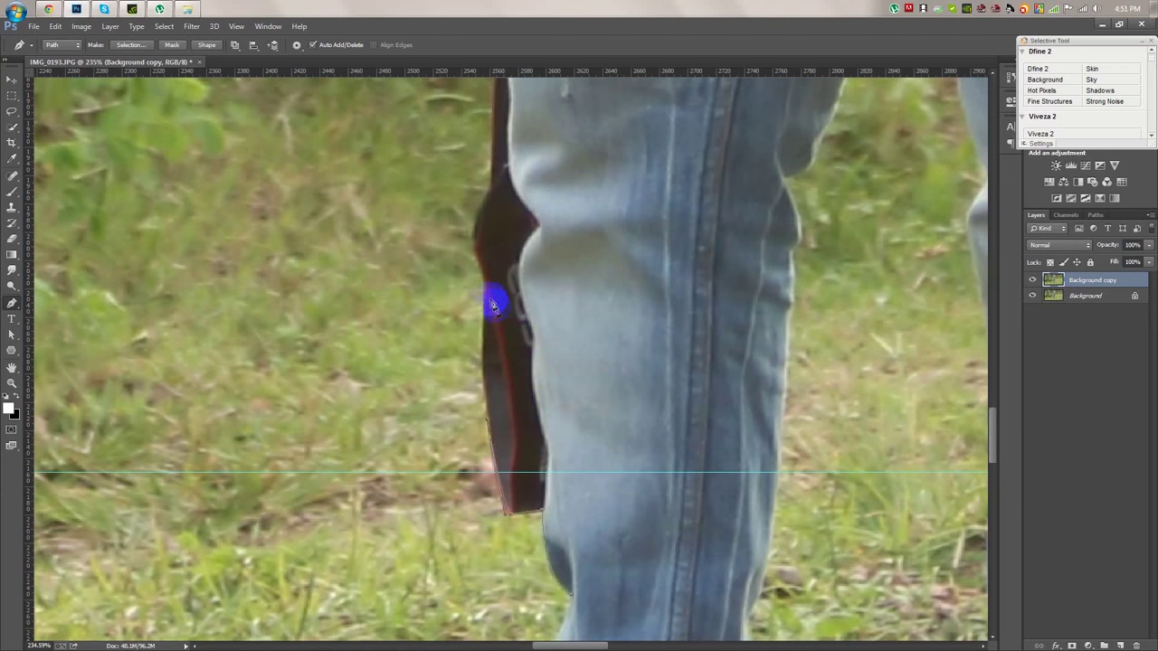
{"action": "left_click", "coordinate": [476, 246]}
{"action": "left_click_drag", "start_coordinate": [491, 187], "coordinate": [489, 447]}
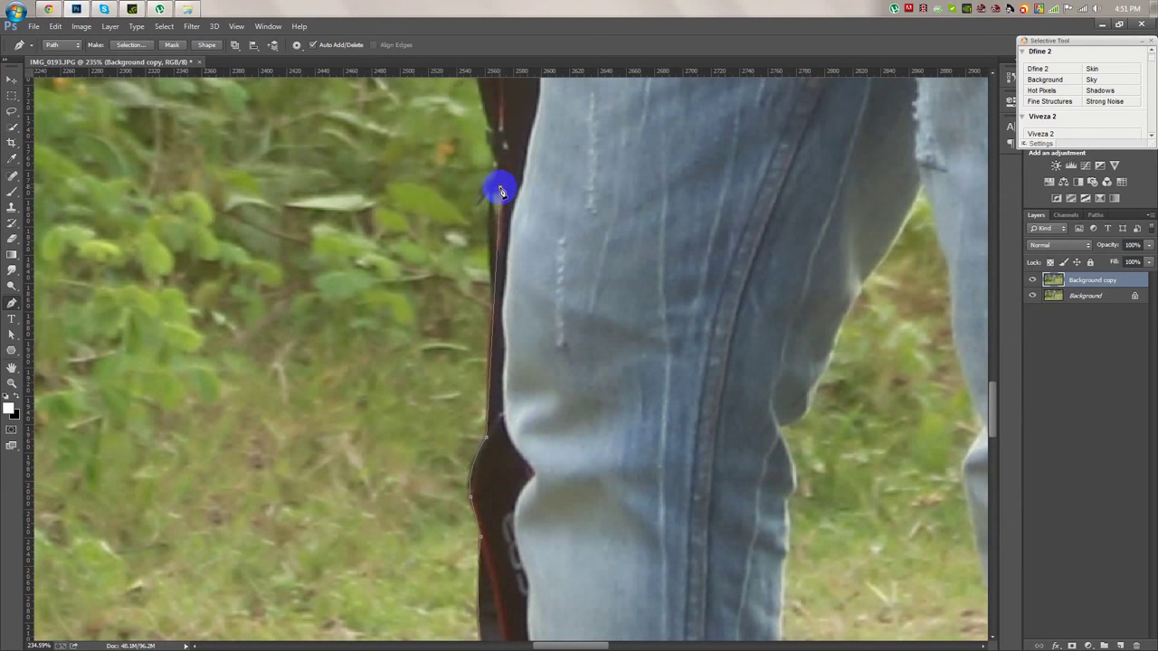
{"action": "scroll", "coordinate": [500, 192], "scroll_direction": "up", "scroll_amount": 2}
{"action": "scroll", "coordinate": [498, 217], "scroll_direction": "up", "scroll_amount": 1}
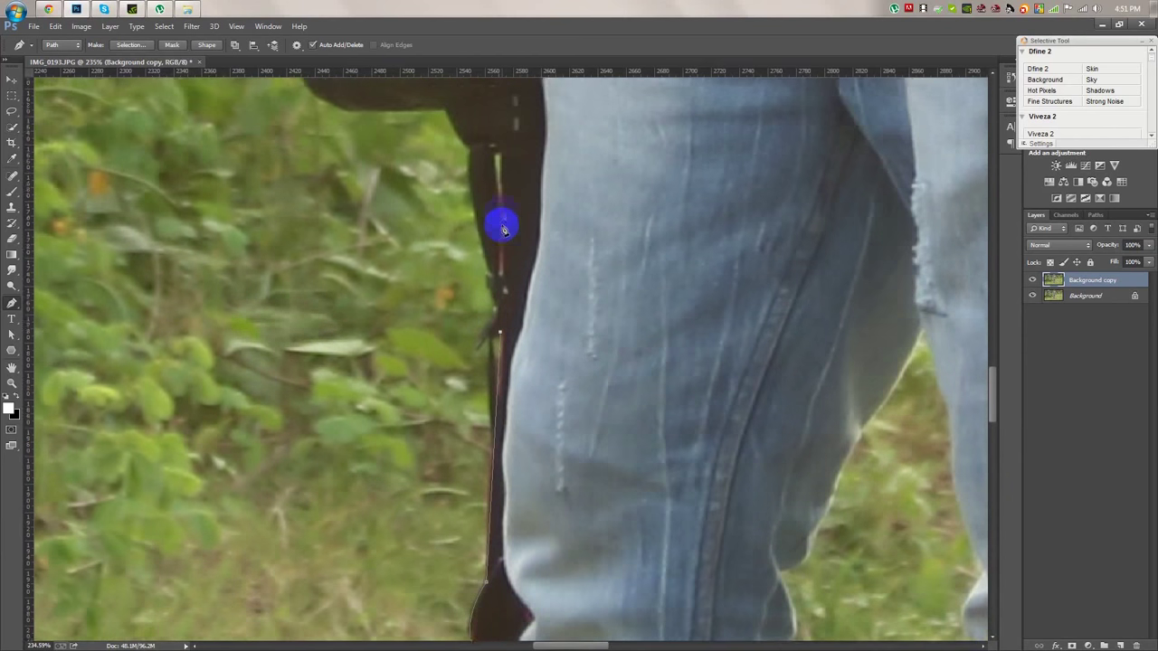
{"action": "scroll", "coordinate": [499, 217], "scroll_direction": "up", "scroll_amount": 1}
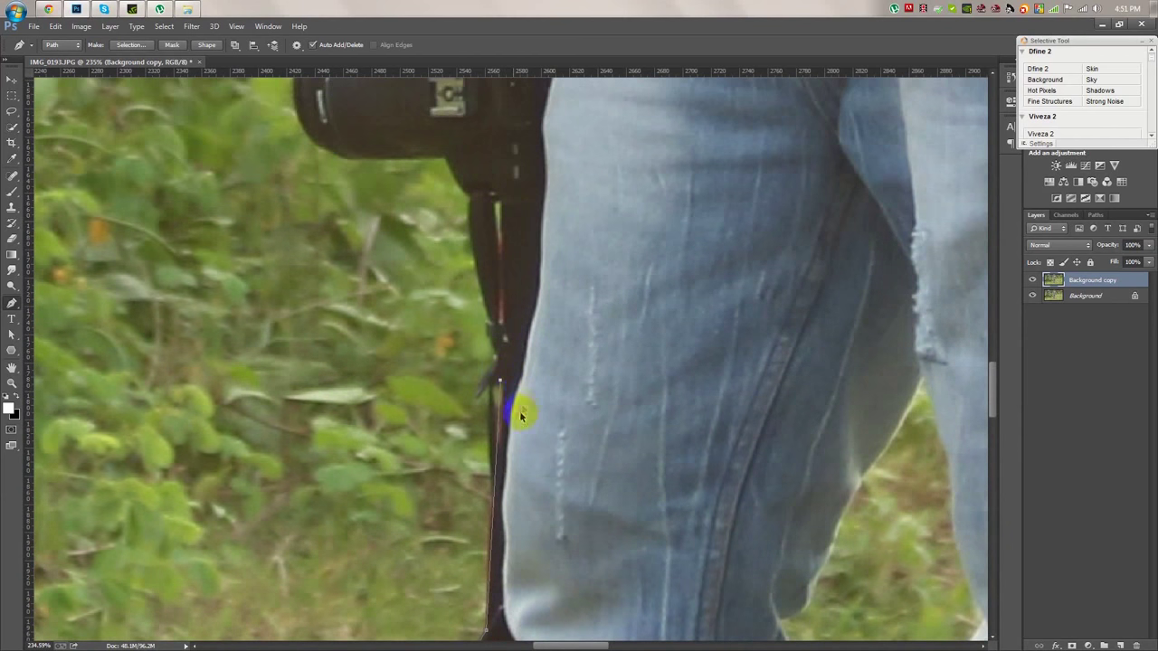
Continue the path down the strap to the camera body and along its underside.
{"action": "left_click", "coordinate": [494, 496]}
{"action": "left_click_drag", "start_coordinate": [499, 356], "coordinate": [520, 316]}
{"action": "left_click", "coordinate": [490, 319]}
{"action": "left_click", "coordinate": [471, 194]}
{"action": "left_click", "coordinate": [447, 146]}
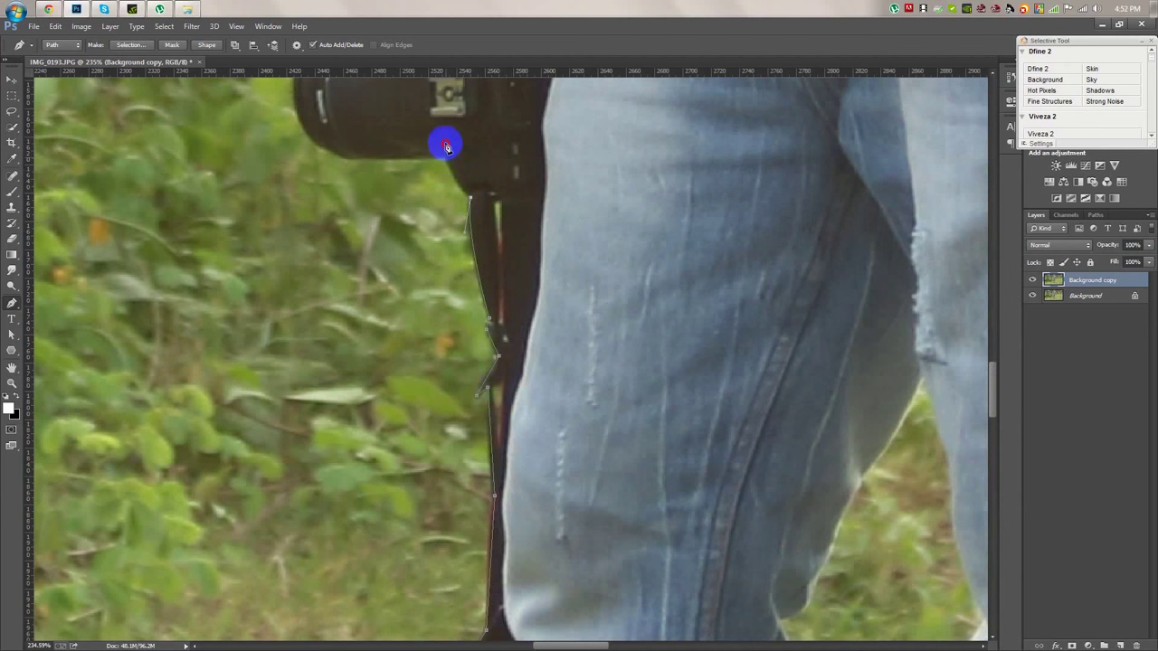
{"action": "left_click_drag", "start_coordinate": [437, 135], "coordinate": [444, 155]}
{"action": "left_click", "coordinate": [359, 157]}
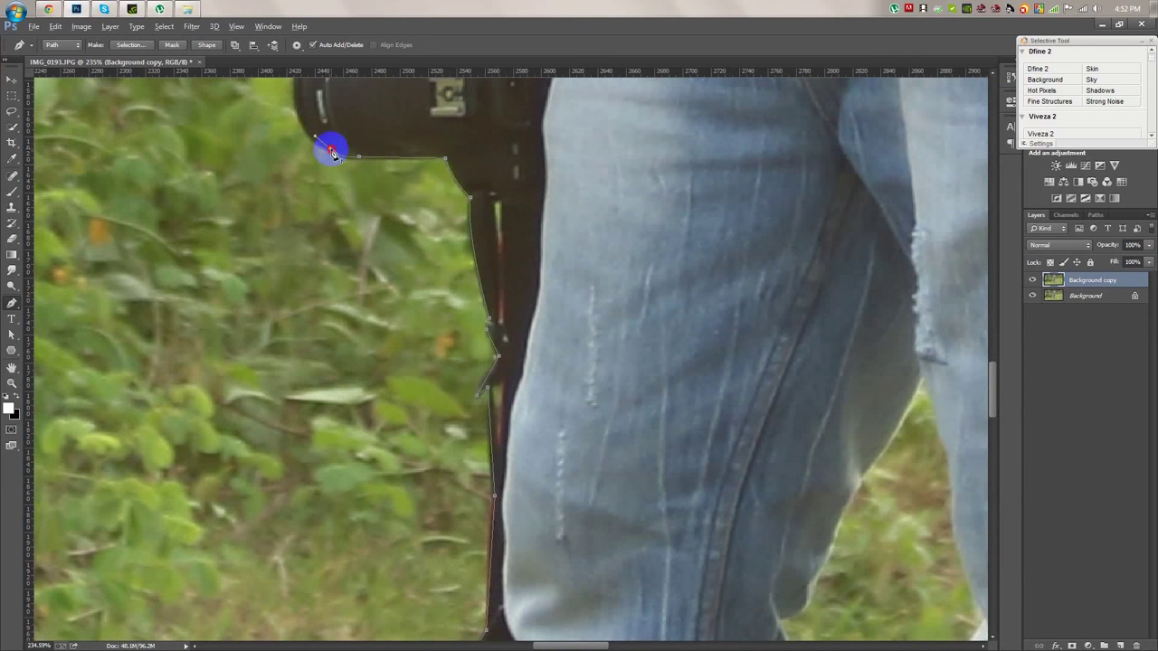
Trace around the camera lens and continue up the hand, forearm and shirt.
{"action": "left_click_drag", "start_coordinate": [331, 142], "coordinate": [525, 383]}
{"action": "left_click_drag", "start_coordinate": [454, 328], "coordinate": [476, 352]}
{"action": "left_click", "coordinate": [500, 272]}
{"action": "left_click_drag", "start_coordinate": [542, 226], "coordinate": [542, 219]}
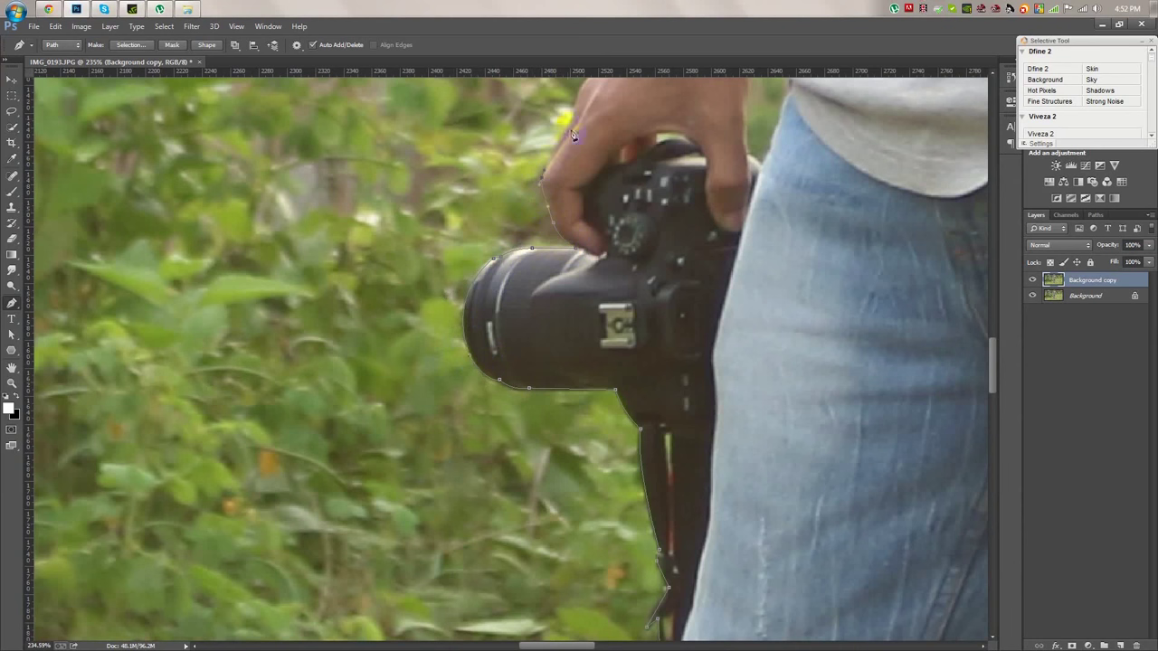
{"action": "left_click_drag", "start_coordinate": [575, 125], "coordinate": [574, 353]}
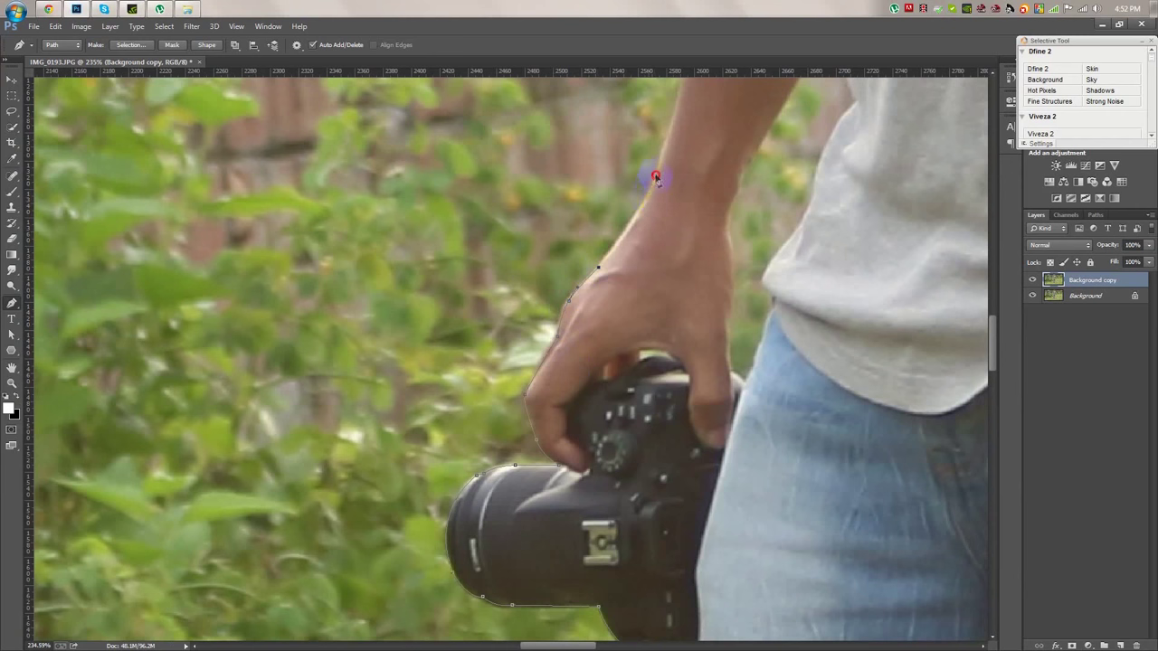
{"action": "left_click_drag", "start_coordinate": [696, 120], "coordinate": [654, 396]}
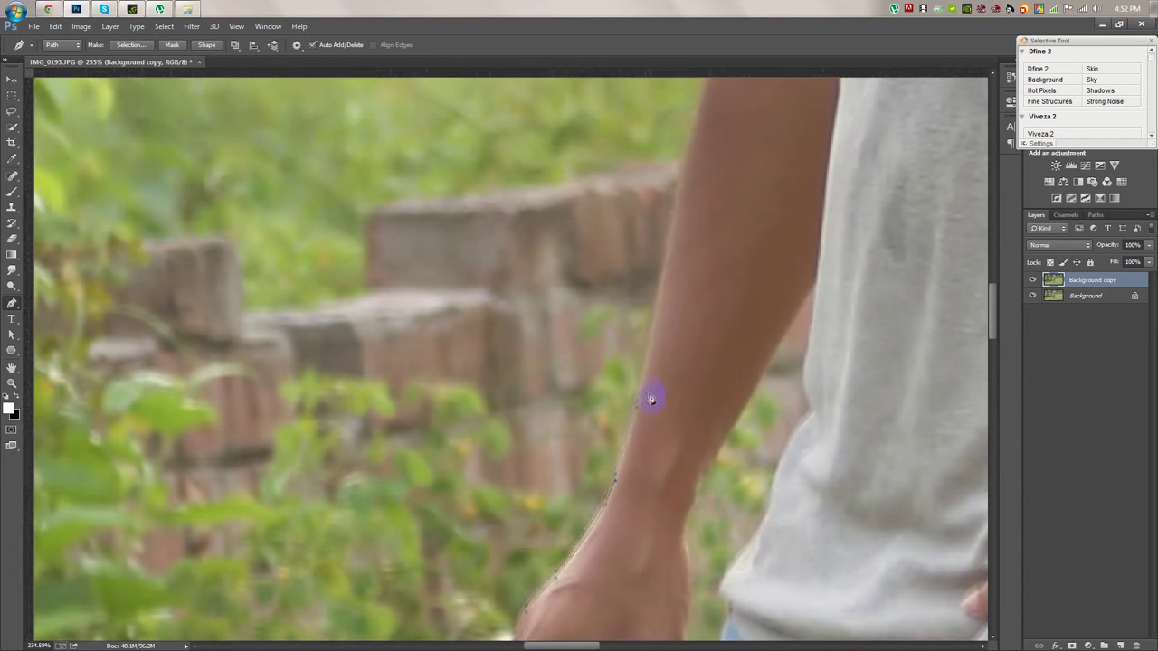
{"action": "left_click_drag", "start_coordinate": [687, 154], "coordinate": [563, 463]}
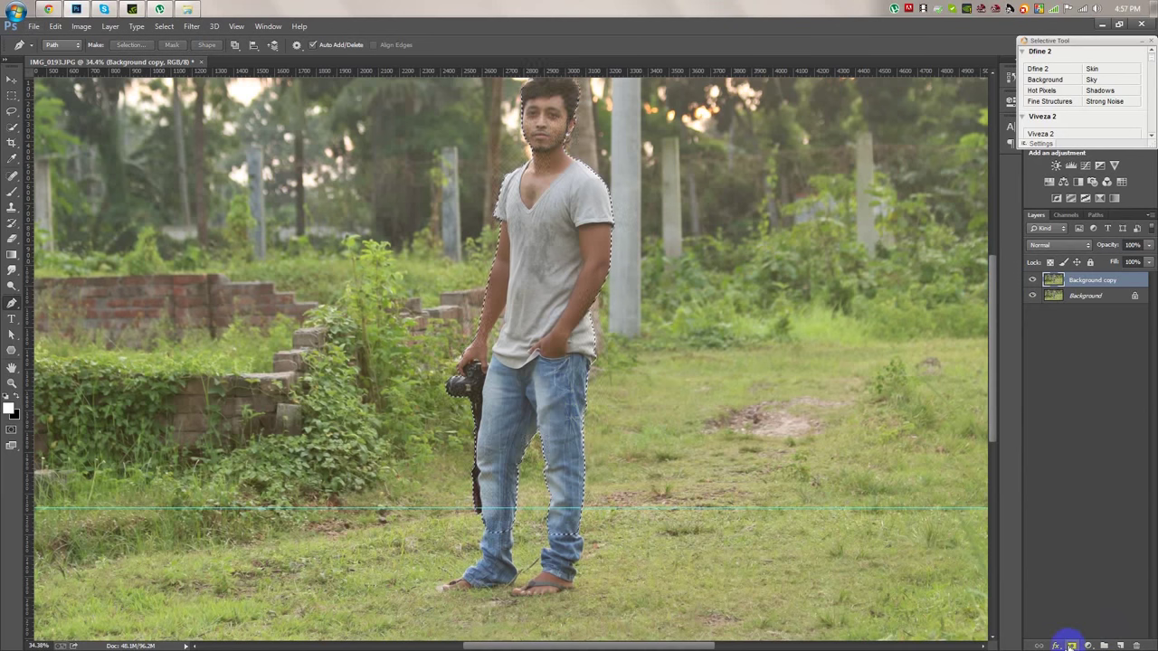
Add a layer mask from the selection and toggle the Background layer to check the cutout.
{"action": "left_click", "coordinate": [1071, 638]}
{"action": "left_click", "coordinate": [1033, 297]}
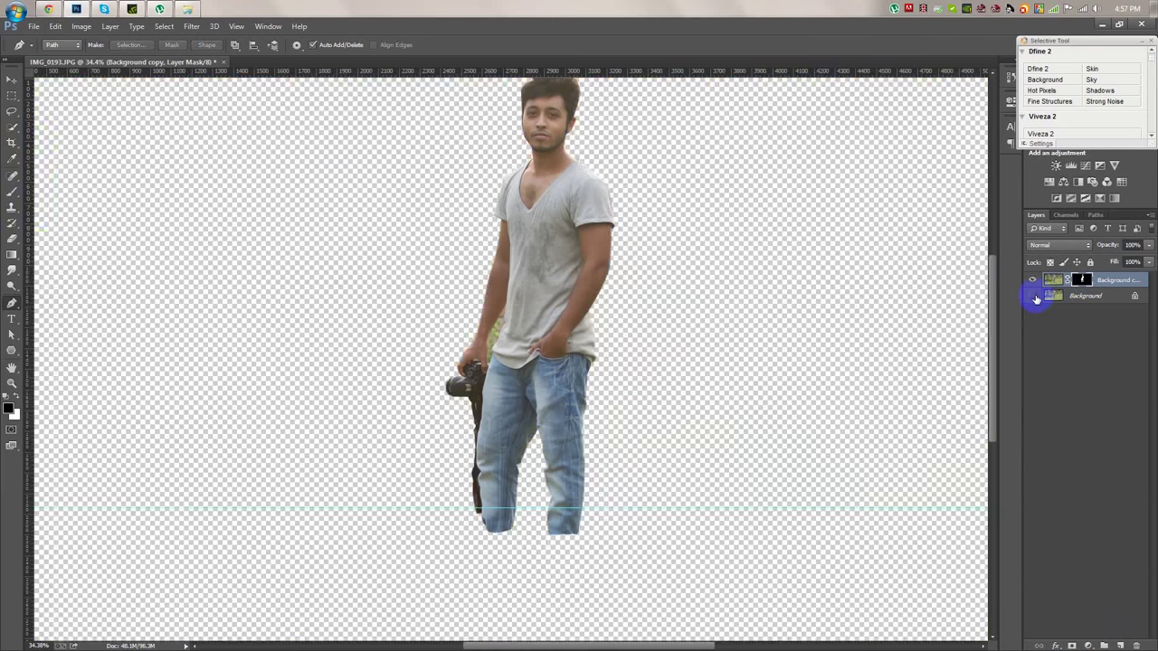
{"action": "left_click", "coordinate": [1033, 297]}
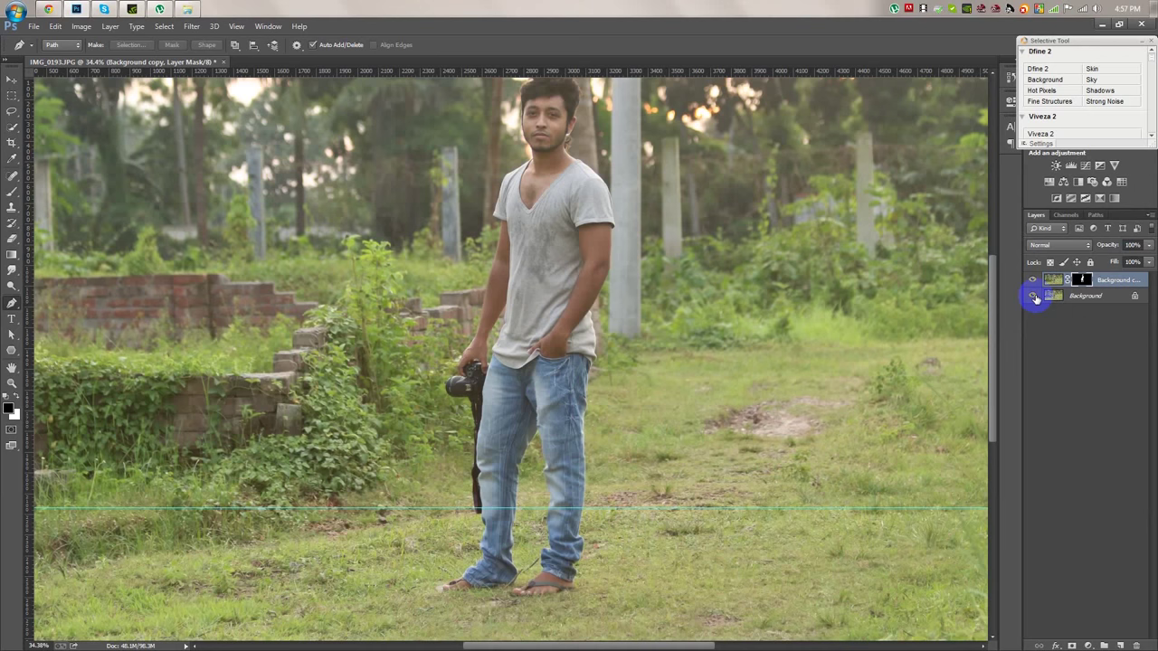
Zoom in on the man's face and hair and open Refine Mask on the layer mask.
{"action": "left_click", "coordinate": [12, 79]}
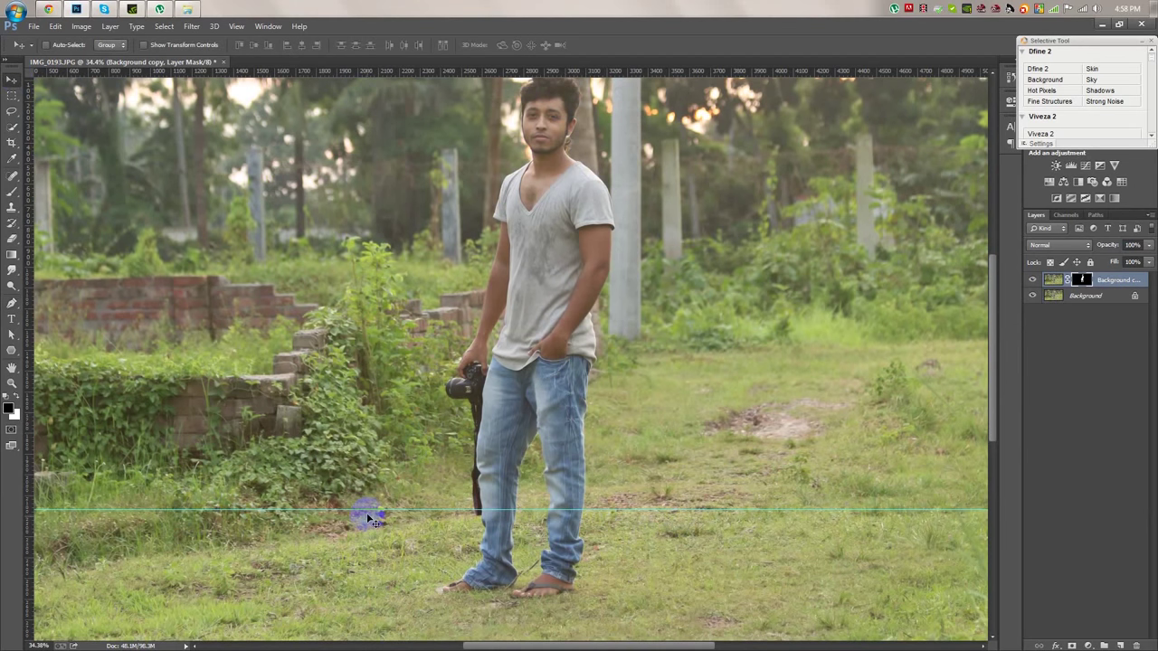
{"action": "left_click_drag", "start_coordinate": [588, 195], "coordinate": [922, 324]}
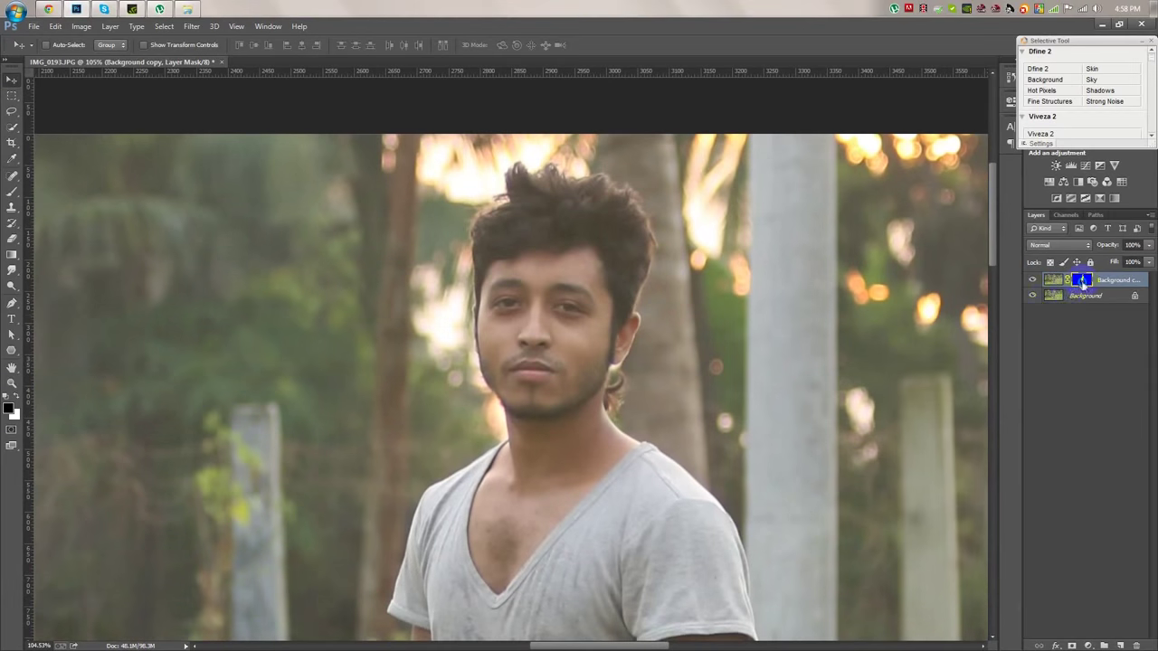
{"action": "right_click", "coordinate": [1082, 279]}
{"action": "left_click", "coordinate": [1065, 382]}
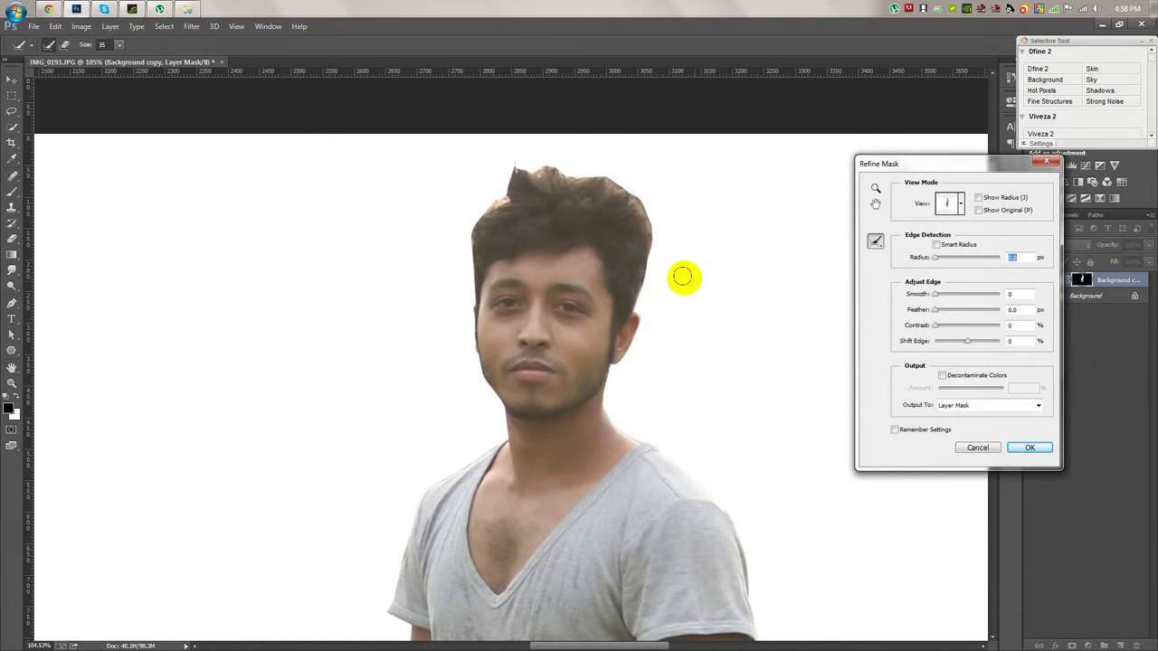
Brush the Refine Radius tool over the man's hair and ear to remove the halo.
{"action": "mouse_move", "coordinate": [640, 303]}
{"action": "left_mouse_down"}
{"action": "mouse_move", "coordinate": [544, 168]}
{"action": "mouse_move", "coordinate": [467, 298]}
{"action": "left_mouse_up"}
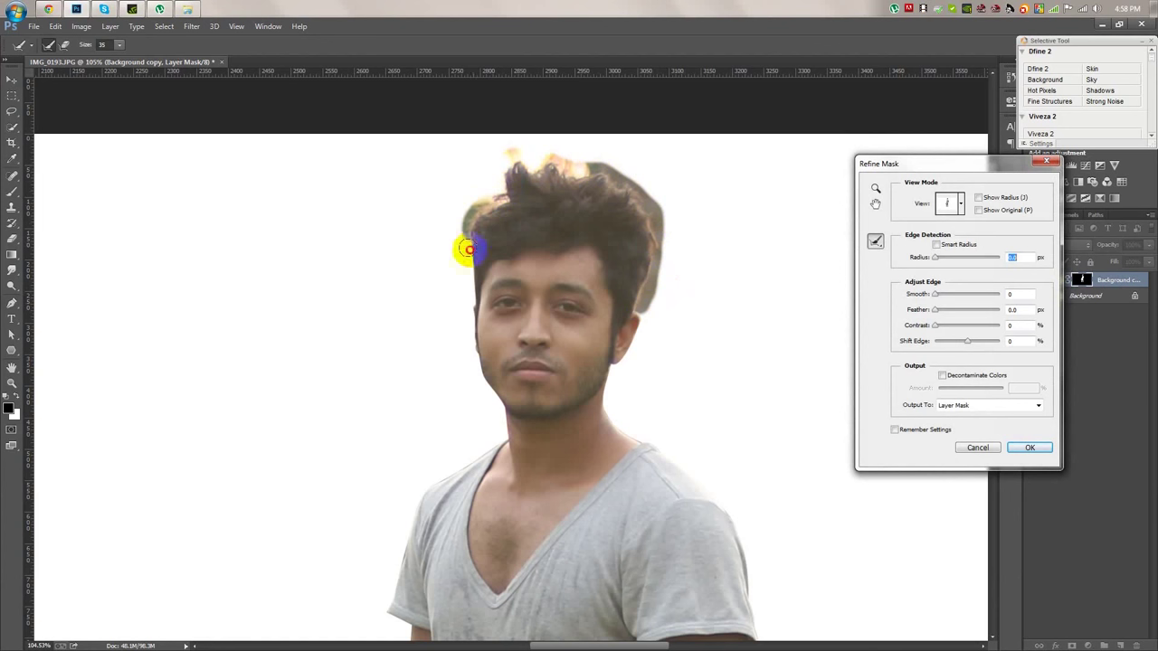
{"action": "left_click_drag", "start_coordinate": [467, 306], "coordinate": [621, 310]}
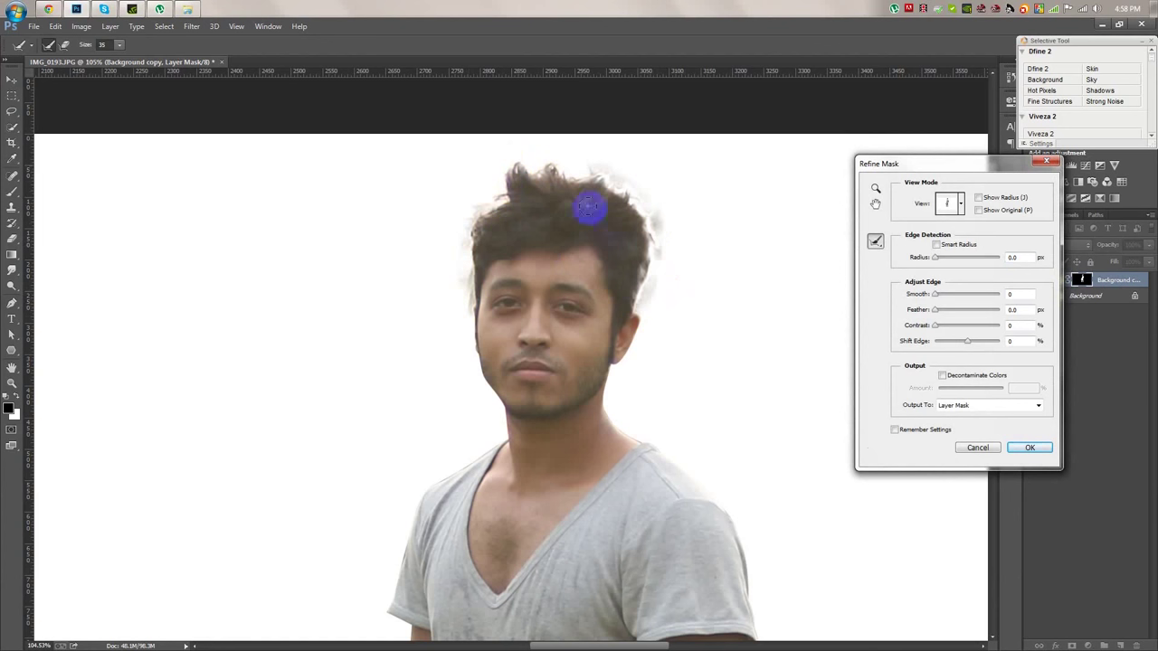
{"action": "mouse_move", "coordinate": [621, 388]}
{"action": "left_mouse_down"}
{"action": "mouse_move", "coordinate": [607, 389]}
{"action": "mouse_move", "coordinate": [613, 404]}
{"action": "left_mouse_up"}
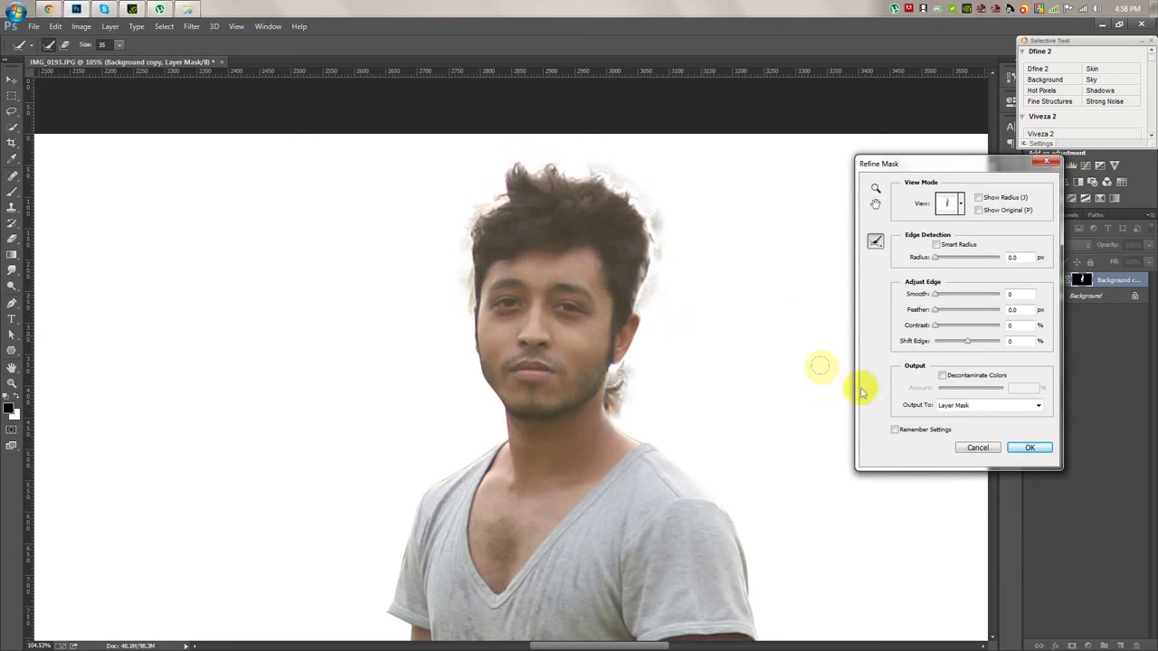
Set edge Contrast to 31, adjust Shift Edge and apply the refined mask.
{"action": "left_click_drag", "start_coordinate": [935, 326], "coordinate": [947, 328]}
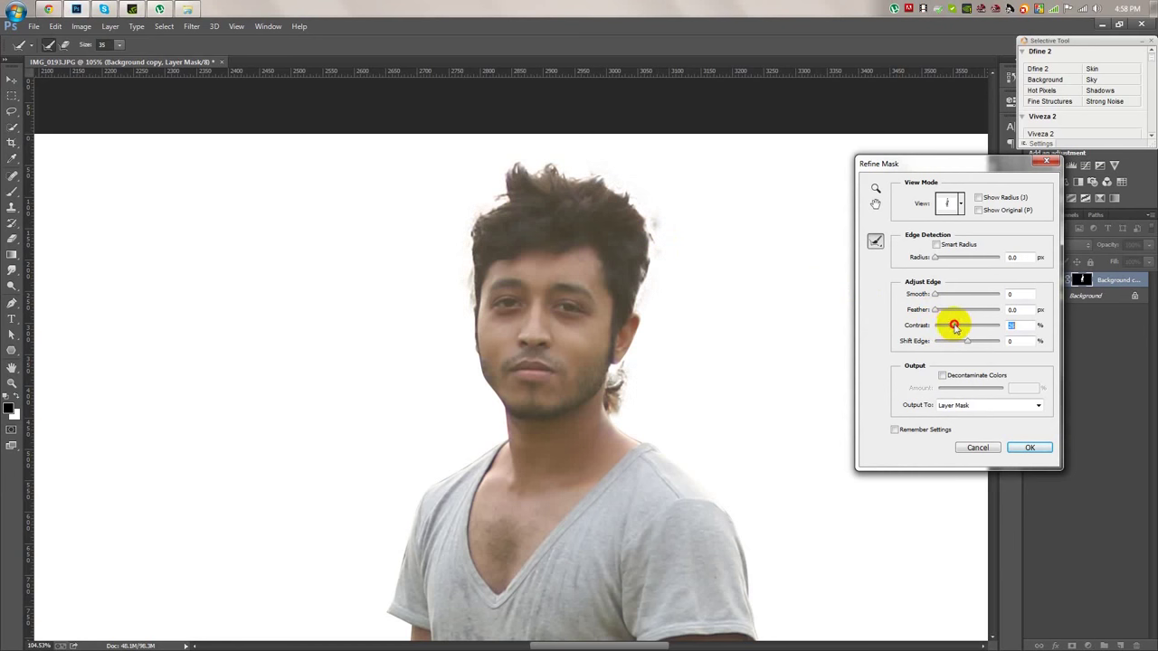
{"action": "left_click_drag", "start_coordinate": [956, 328], "coordinate": [955, 326]}
{"action": "left_click", "coordinate": [961, 341]}
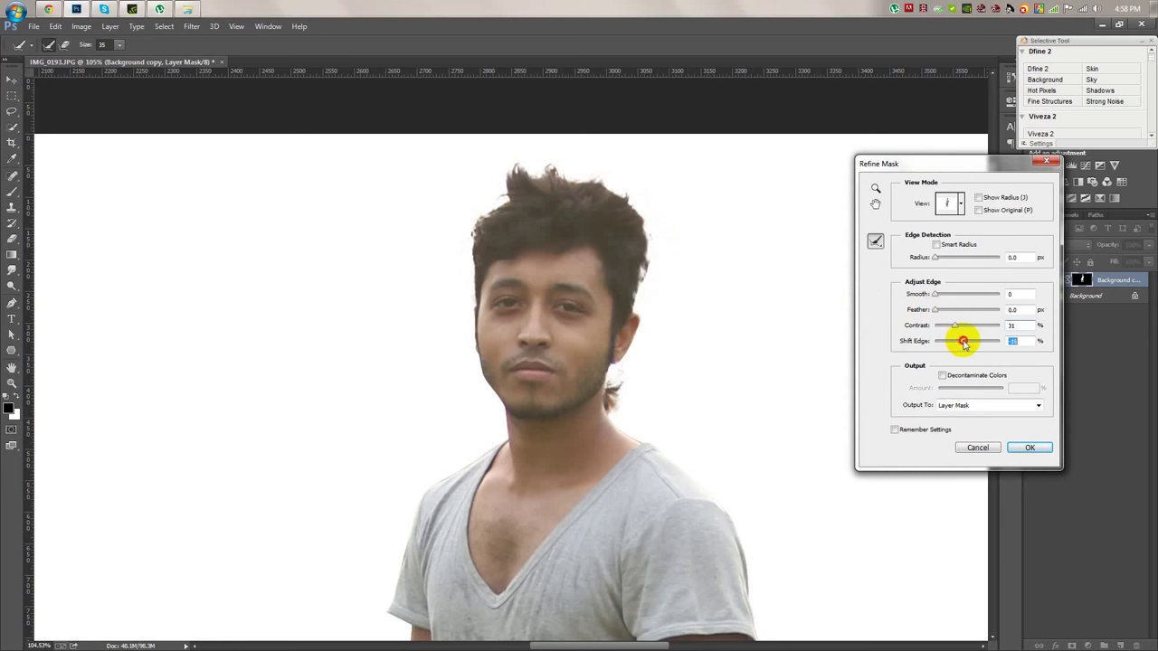
{"action": "left_click", "coordinate": [1024, 446]}
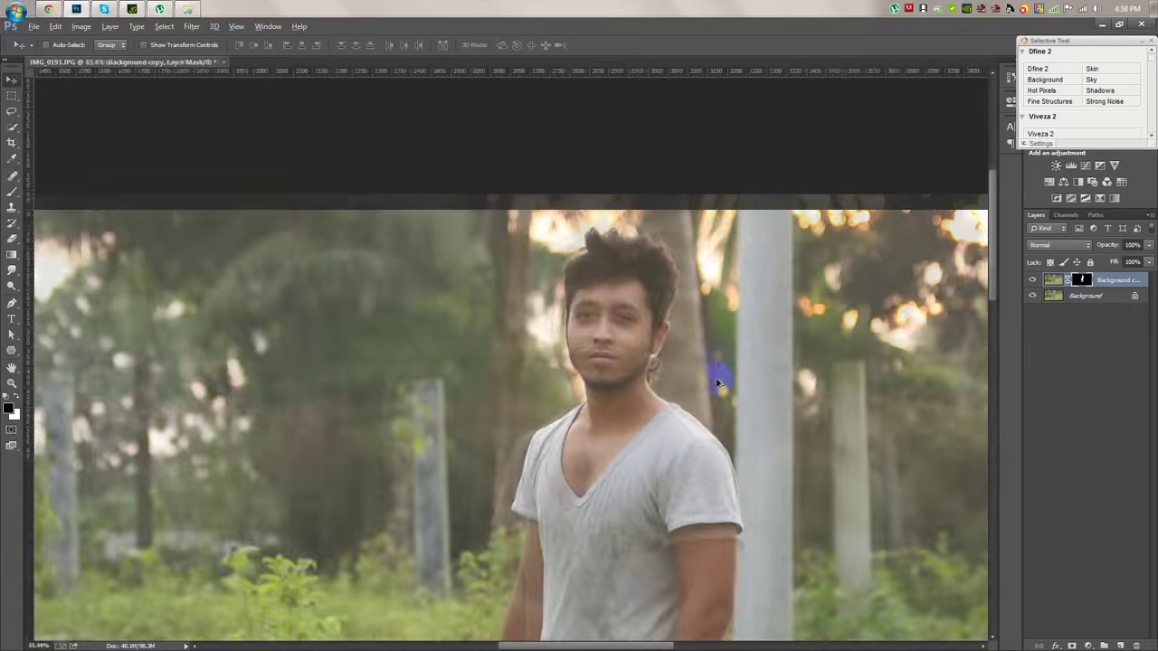
Zoom in, hide the Background layer and switch to the Pen tool.
{"action": "scroll", "coordinate": [718, 384], "scroll_direction": "down", "scroll_amount": 3}
{"action": "scroll", "coordinate": [509, 238], "scroll_direction": "up", "scroll_amount": 4}
{"action": "scroll", "coordinate": [927, 305], "scroll_direction": "up", "scroll_amount": 3}
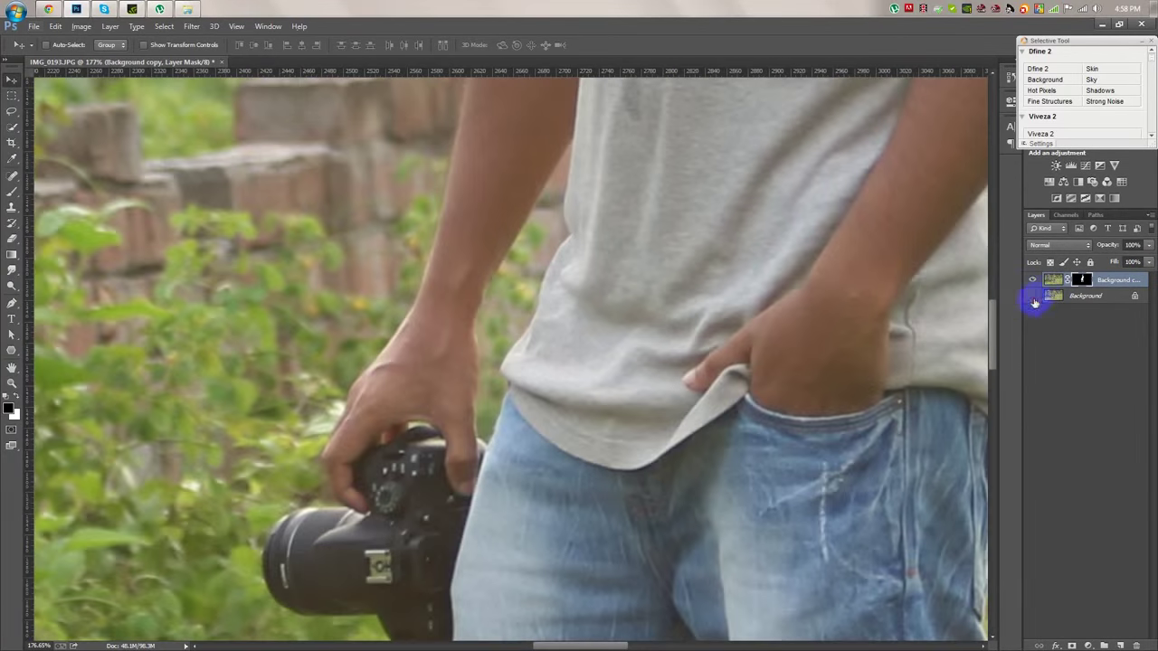
{"action": "left_click", "coordinate": [1033, 298]}
{"action": "scroll", "coordinate": [485, 445], "scroll_direction": "up", "scroll_amount": 2}
{"action": "left_click", "coordinate": [12, 304]}
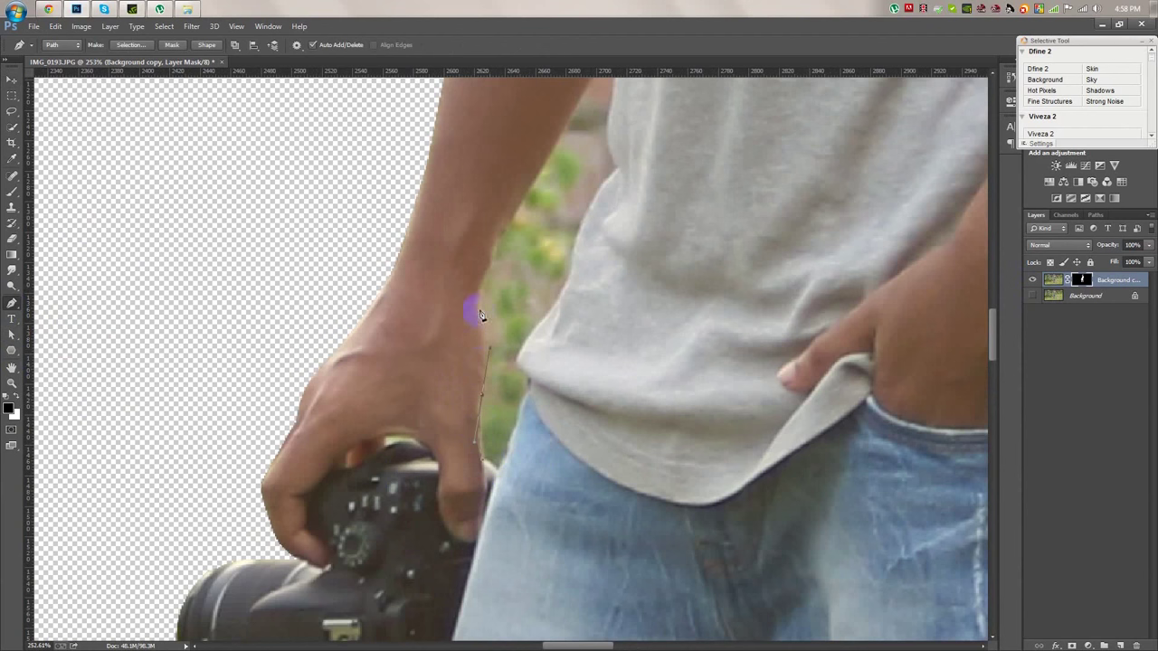
Trace the green gap between the man's arm and shirt and load it as a selection.
{"action": "left_click", "coordinate": [522, 191]}
{"action": "left_click", "coordinate": [570, 122]}
{"action": "mouse_move", "coordinate": [577, 165]}
{"action": "left_mouse_down"}
{"action": "mouse_move", "coordinate": [486, 443]}
{"action": "mouse_move", "coordinate": [533, 452]}
{"action": "left_mouse_up"}
{"action": "left_click", "coordinate": [535, 307]}
{"action": "left_click", "coordinate": [525, 402]}
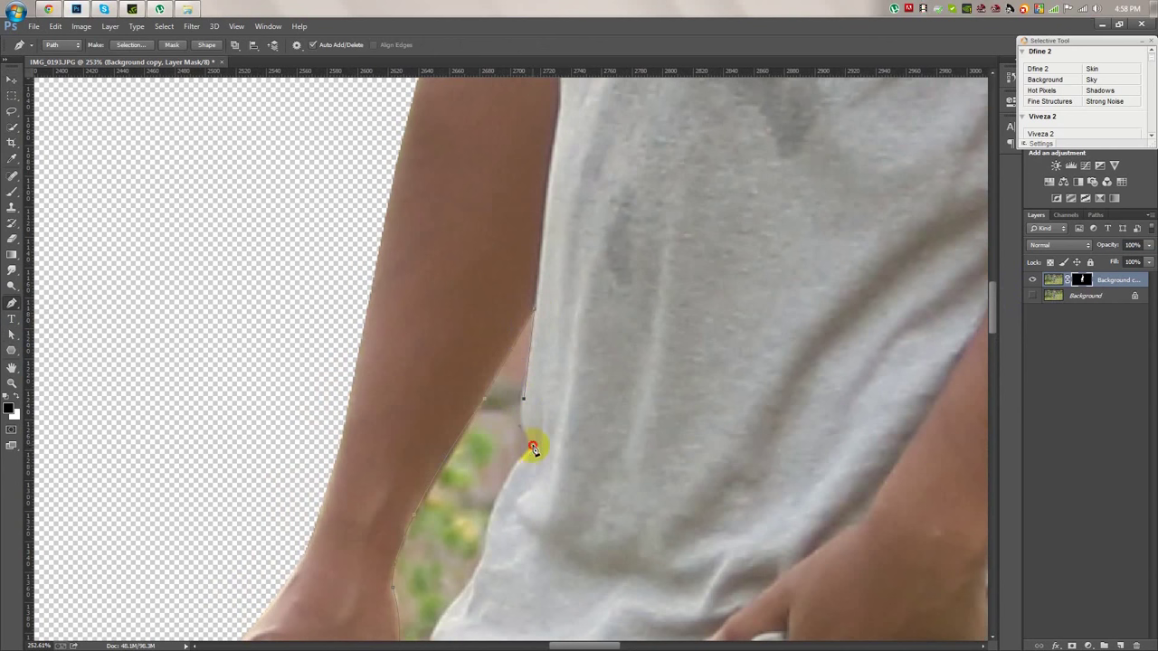
{"action": "left_click_drag", "start_coordinate": [490, 523], "coordinate": [479, 581]}
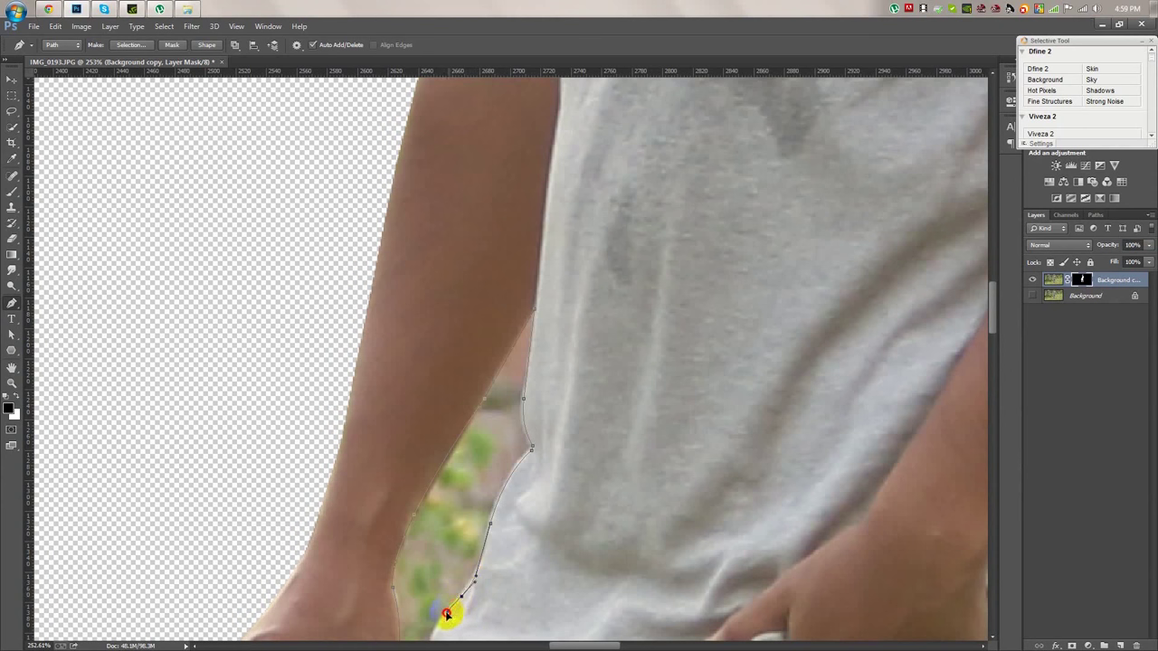
{"action": "left_click_drag", "start_coordinate": [436, 647], "coordinate": [534, 475]}
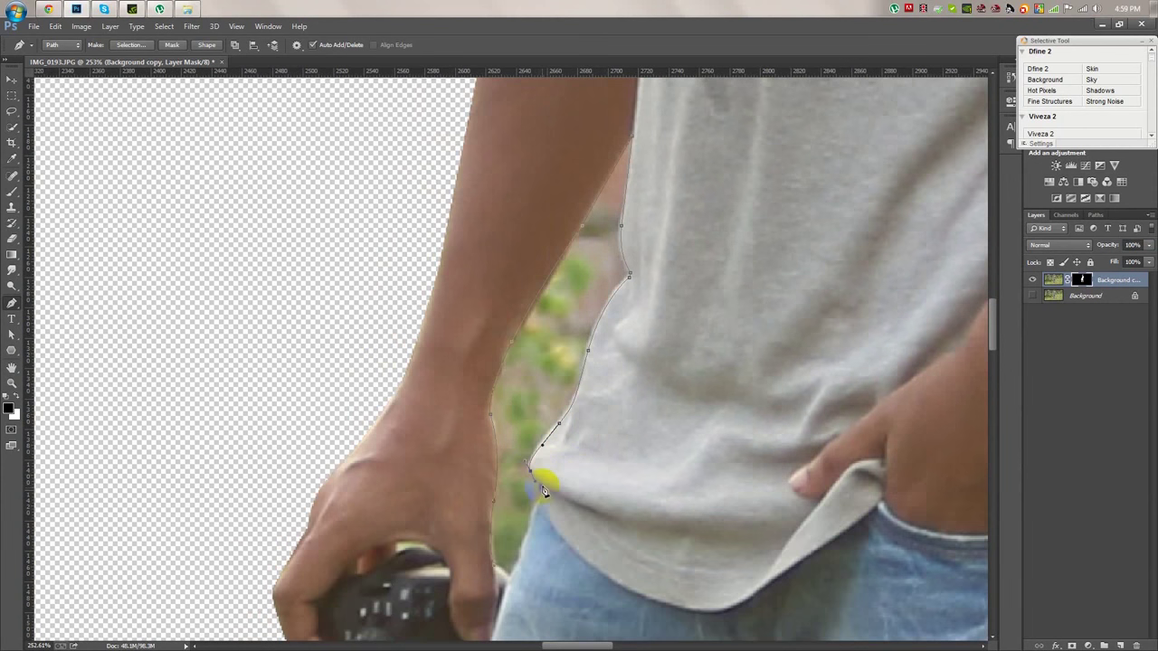
{"action": "left_click_drag", "start_coordinate": [512, 577], "coordinate": [497, 568]}
{"action": "key", "text": "ctrl+Return"}
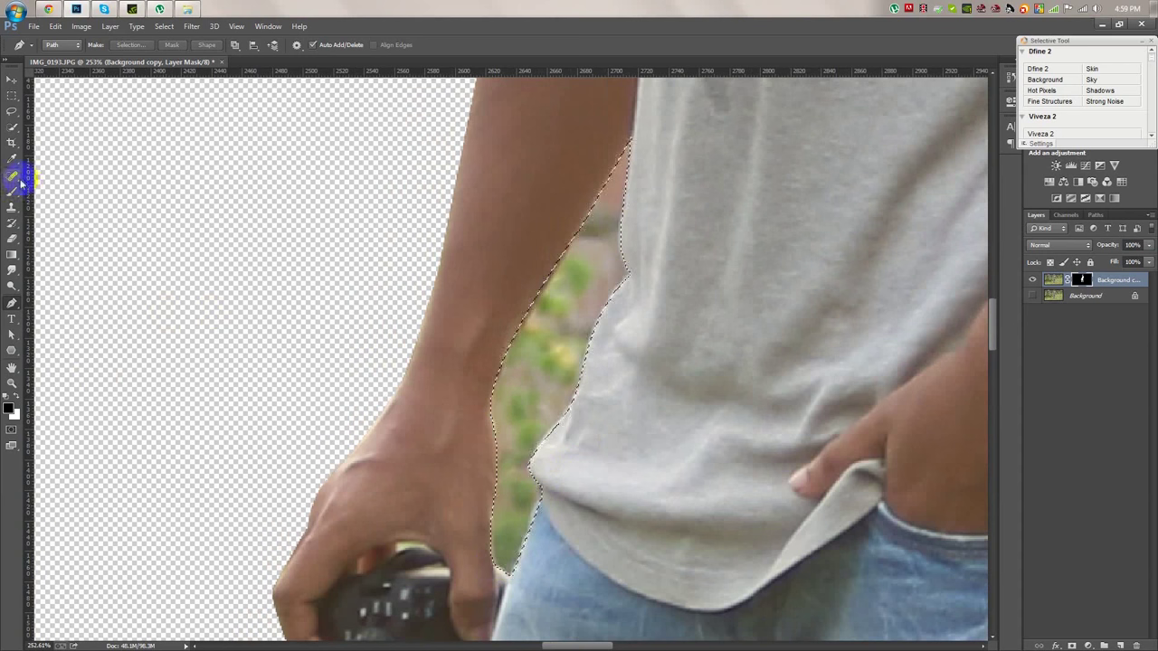
Select the Brush tool with a size of 75.
{"action": "left_click", "coordinate": [12, 192]}
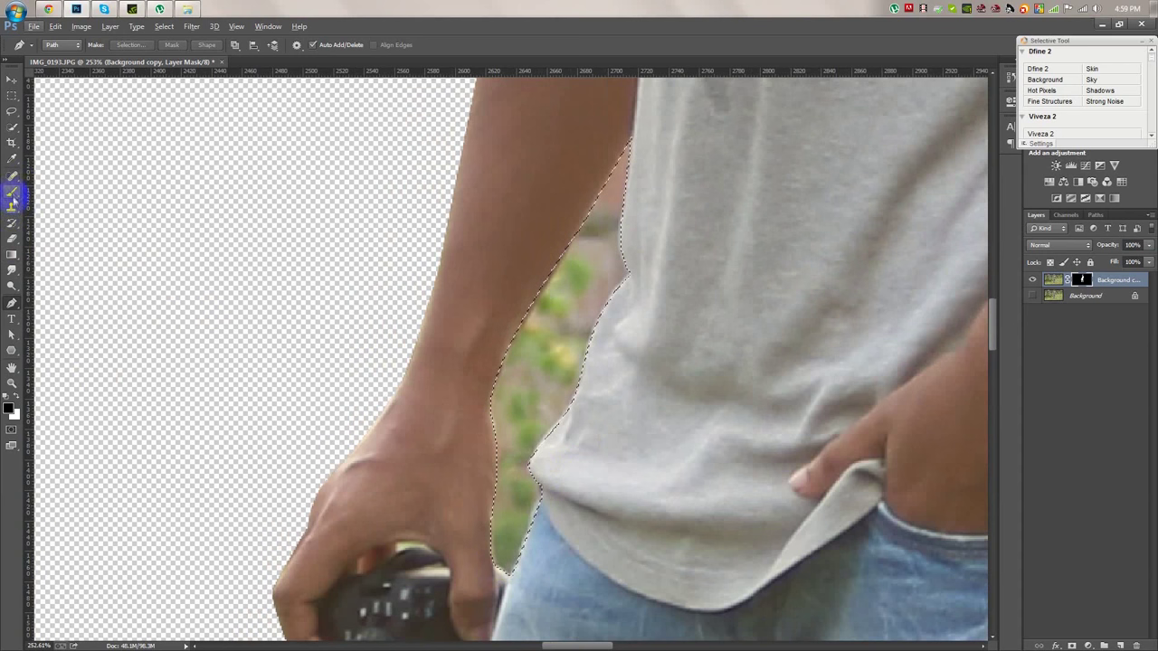
{"action": "right_click", "coordinate": [656, 374]}
{"action": "double_click", "coordinate": [688, 341]}
{"action": "type", "text": "75"}
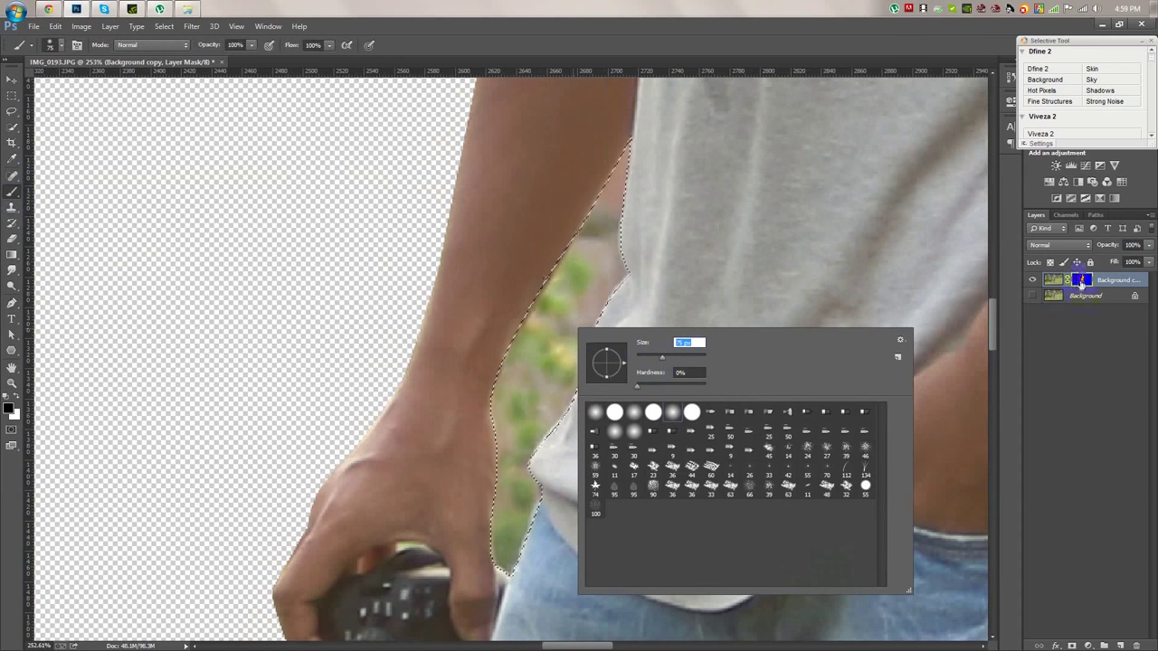
{"action": "key", "text": "Return"}
Paint out the green gap between the arm and shirt, then deselect.
{"action": "left_click_drag", "start_coordinate": [613, 192], "coordinate": [507, 551]}
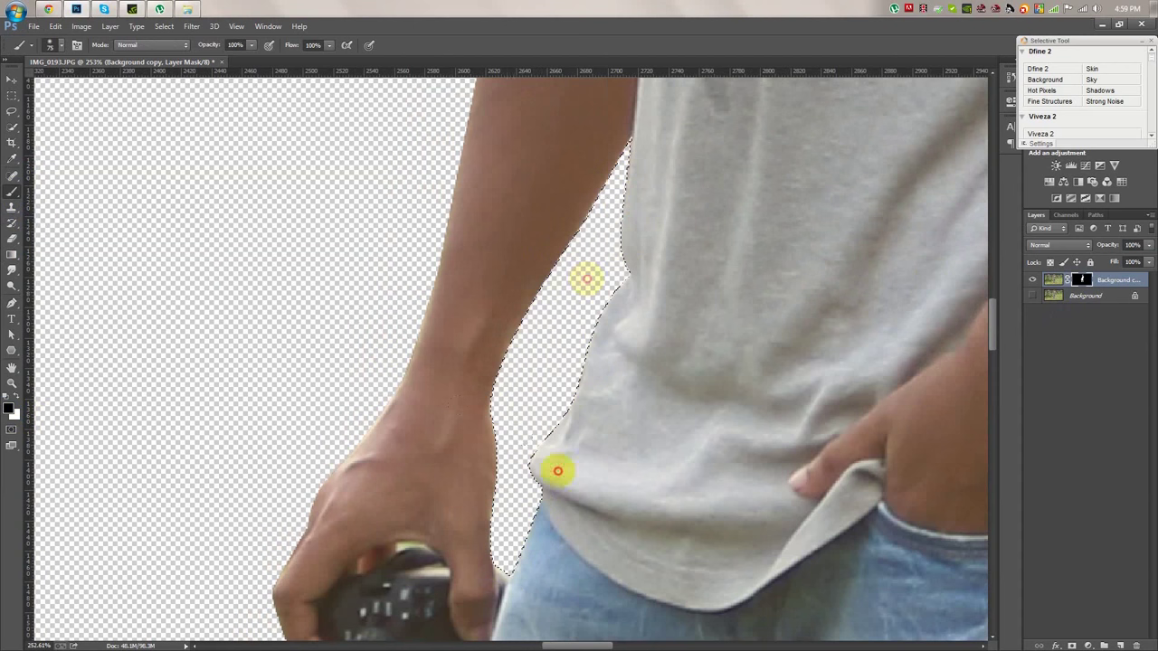
{"action": "key", "text": "ctrl+d"}
{"action": "scroll", "coordinate": [651, 244], "scroll_direction": "down", "scroll_amount": 5}
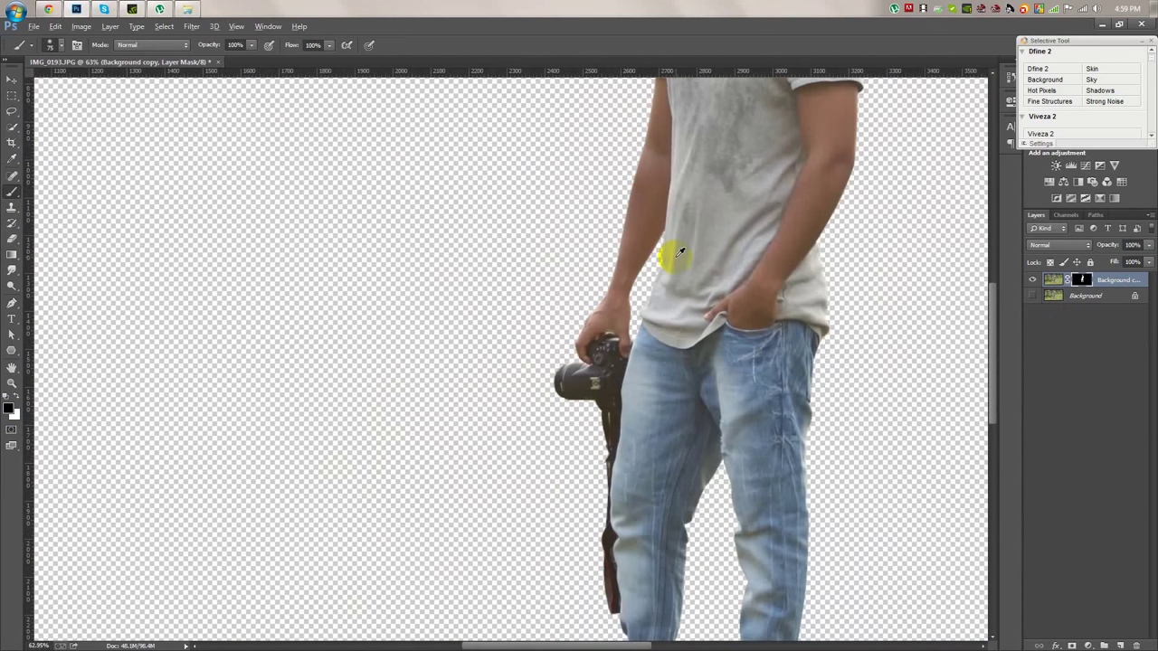
{"action": "scroll", "coordinate": [678, 250], "scroll_direction": "down", "scroll_amount": 2}
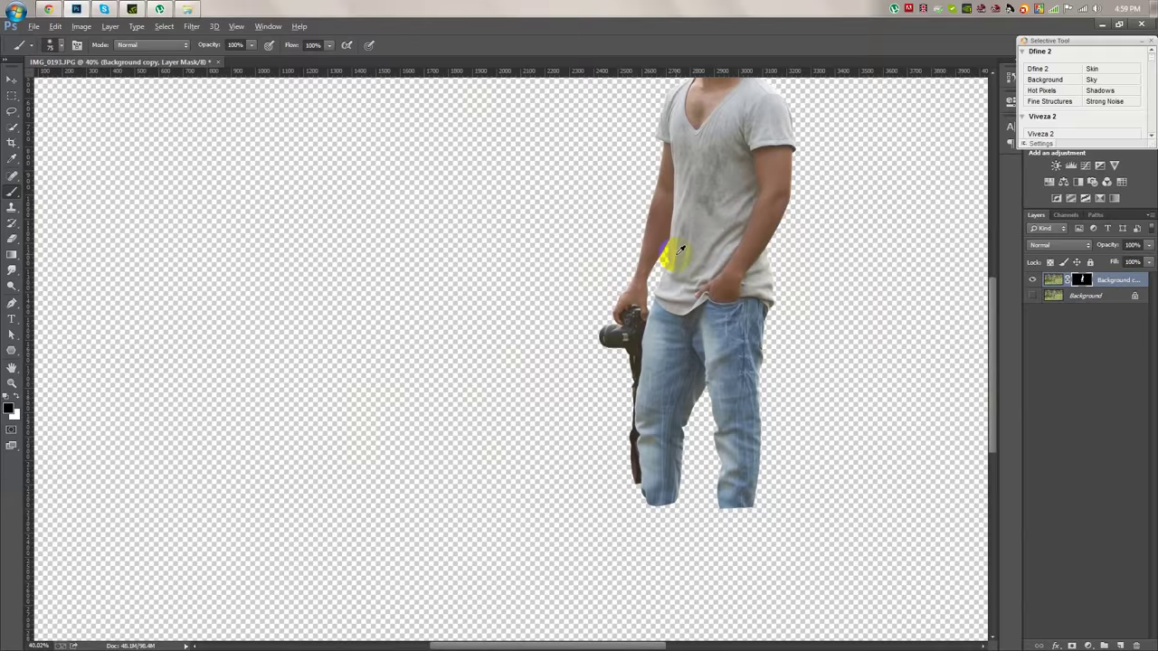
{"action": "scroll", "coordinate": [680, 250], "scroll_direction": "up", "scroll_amount": 4}
{"action": "scroll", "coordinate": [680, 250], "scroll_direction": "up", "scroll_amount": 2}
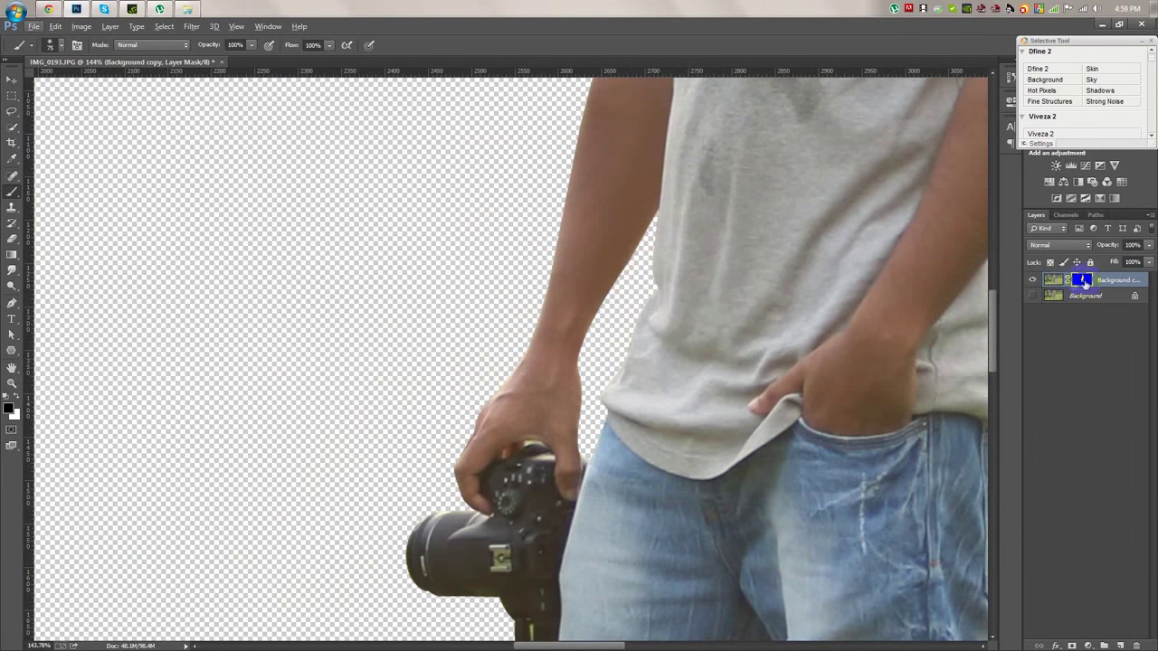
Reload the gap selection and paint out the remaining green on the layer mask.
{"action": "left_click", "coordinate": [1085, 282]}
{"action": "key", "text": "ctrl+BackSpace"}
{"action": "scroll", "coordinate": [677, 303], "scroll_direction": "up", "scroll_amount": 2}
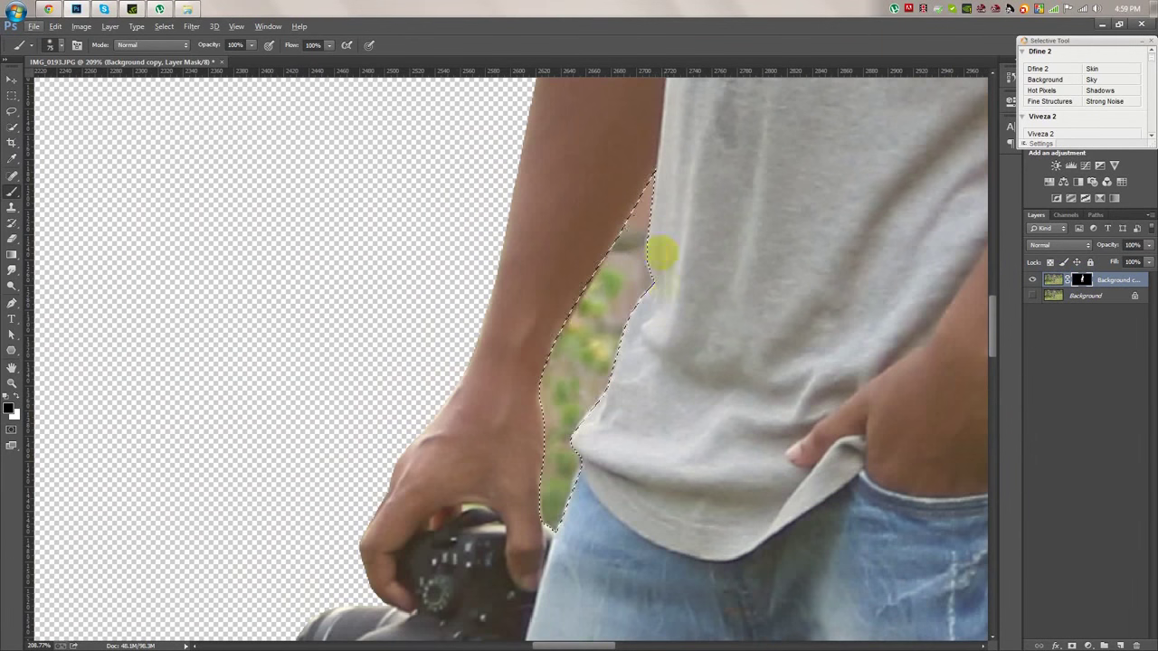
{"action": "mouse_move", "coordinate": [608, 206]}
{"action": "left_mouse_down"}
{"action": "mouse_move", "coordinate": [576, 440]}
{"action": "mouse_move", "coordinate": [546, 499]}
{"action": "left_mouse_up"}
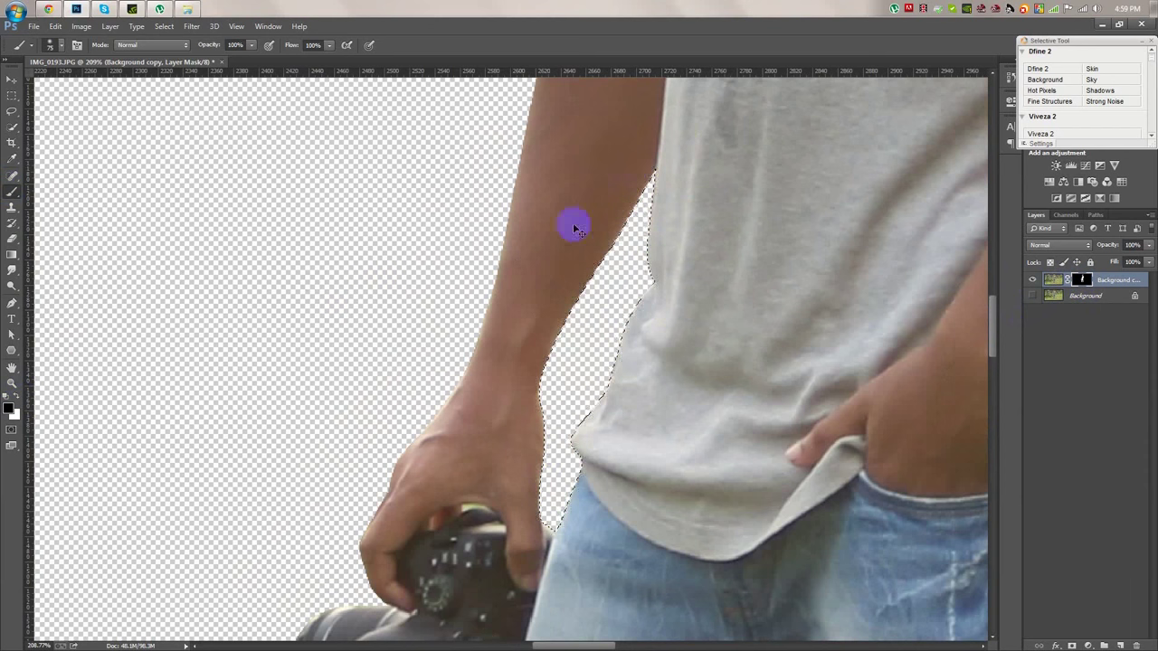
{"action": "scroll", "coordinate": [478, 555], "scroll_direction": "up", "scroll_amount": 3}
Select the Pen tool and make the Background layer visible again.
{"action": "left_click", "coordinate": [18, 306]}
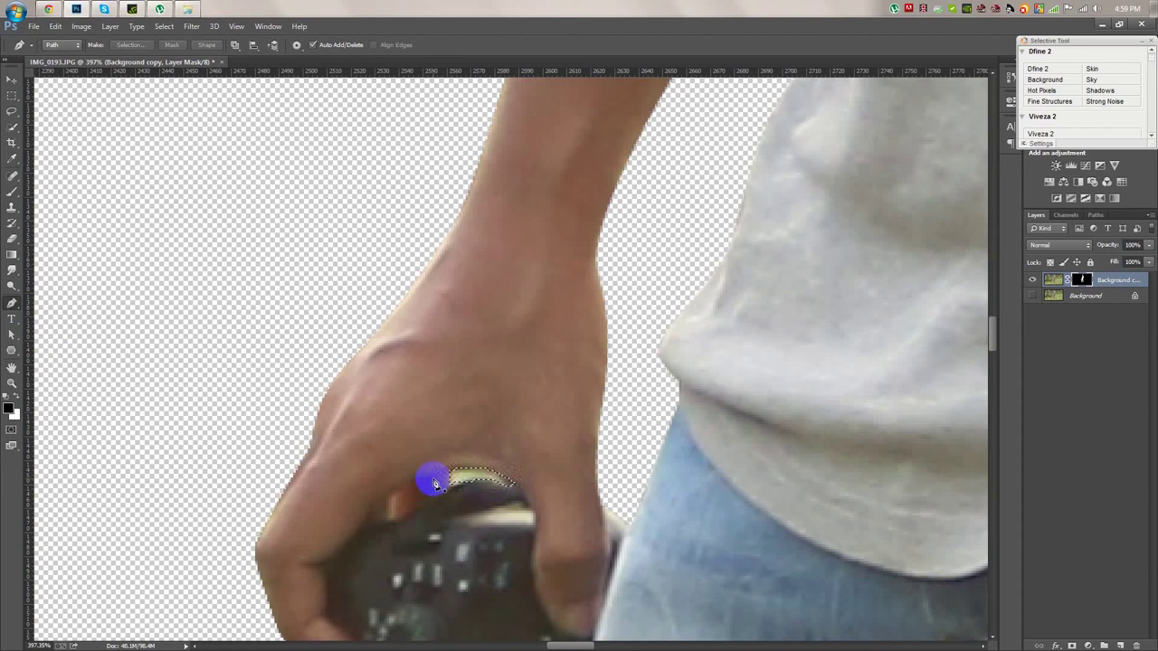
{"action": "scroll", "coordinate": [430, 471], "scroll_direction": "down", "scroll_amount": 3}
{"action": "scroll", "coordinate": [426, 468], "scroll_direction": "down", "scroll_amount": 3}
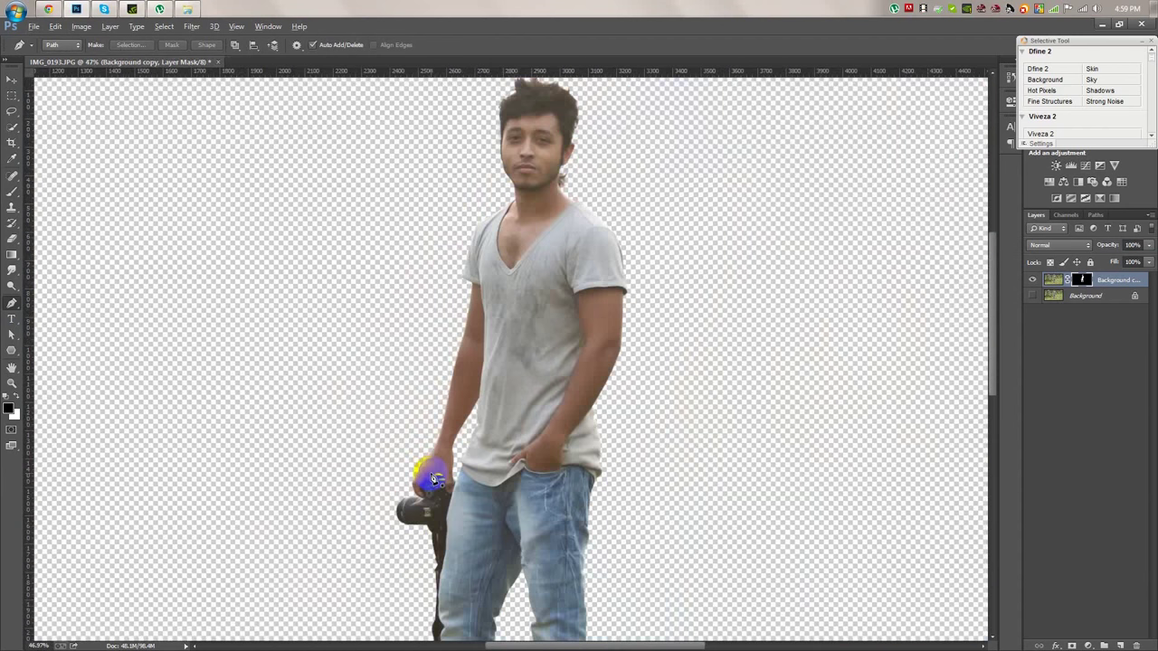
{"action": "scroll", "coordinate": [429, 471], "scroll_direction": "down", "scroll_amount": 3}
{"action": "left_click", "coordinate": [1032, 297]}
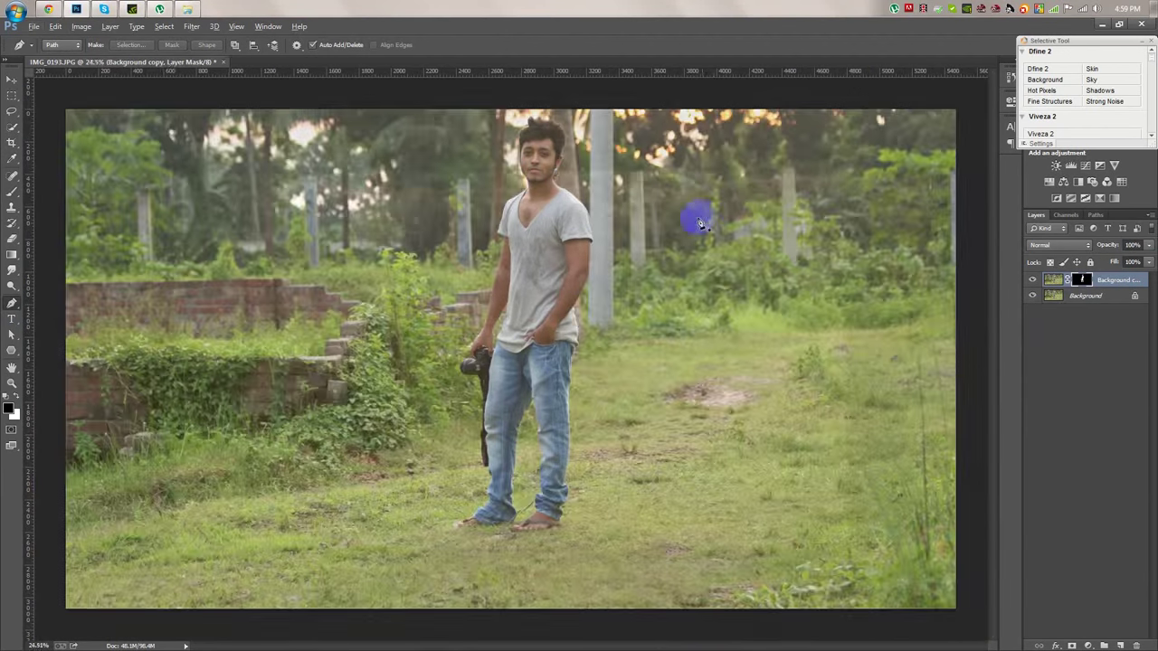
{"action": "scroll", "coordinate": [81, 119], "scroll_direction": "down", "scroll_amount": 1}
Extend the crop above the photo's top edge and commit it.
{"action": "left_click", "coordinate": [13, 145]}
{"action": "left_click", "coordinate": [525, 192]}
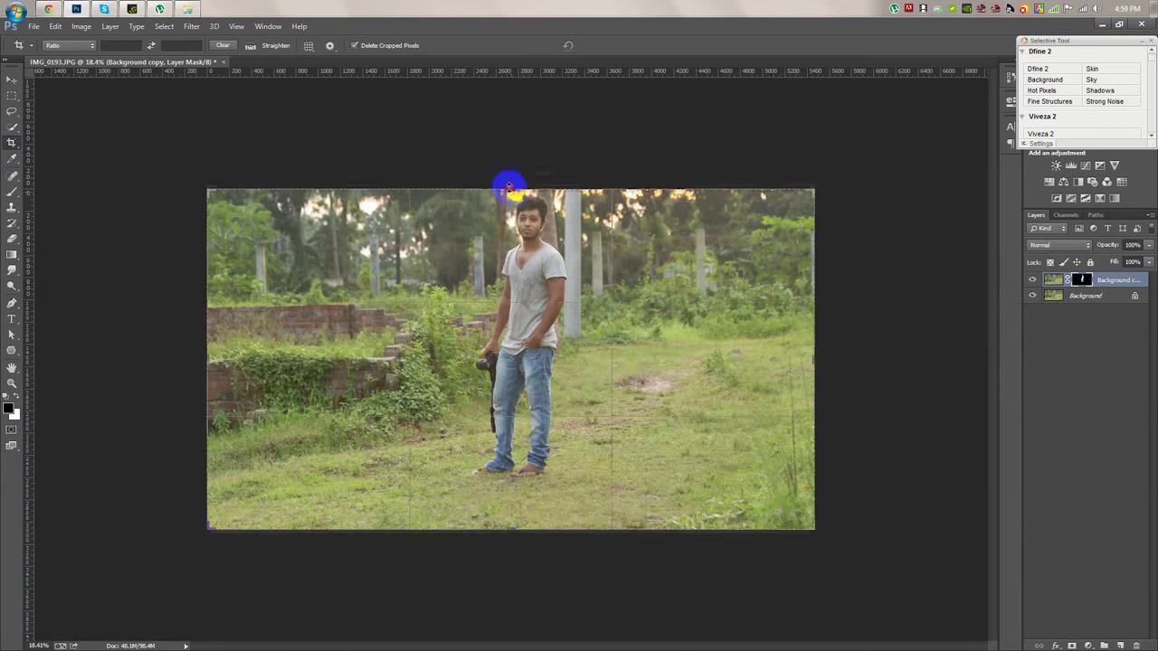
{"action": "left_click_drag", "start_coordinate": [509, 190], "coordinate": [504, 173]}
{"action": "left_click", "coordinate": [609, 46]}
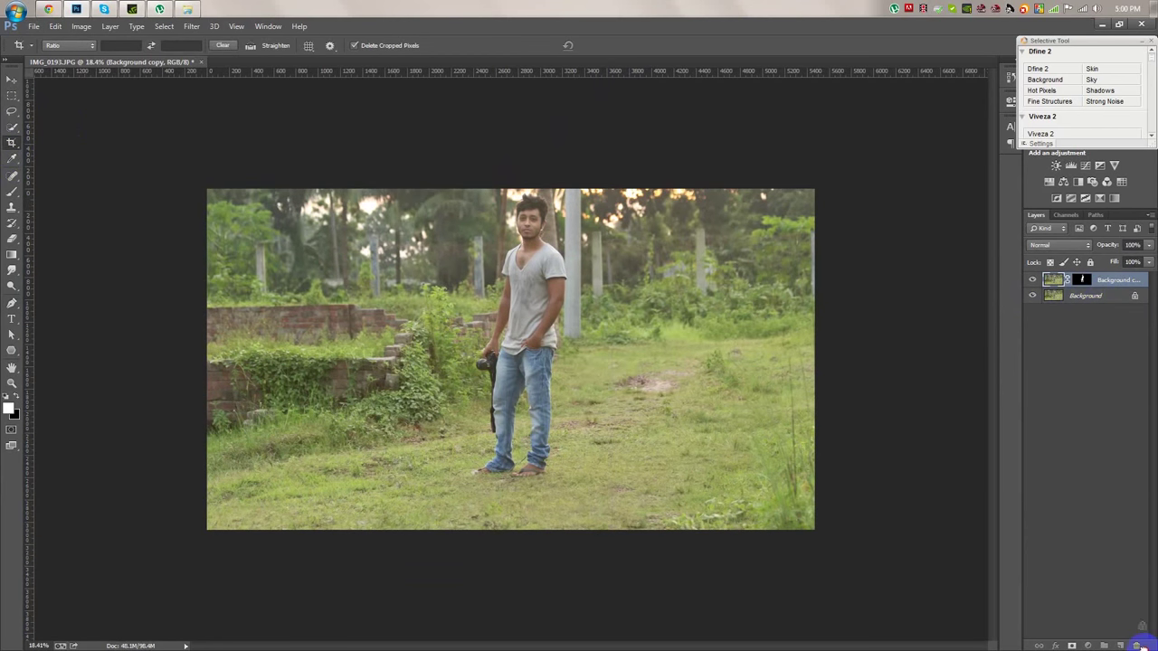
Unlock the Background layer, extend the canvas further upward, and make Layer 0 active.
{"action": "left_click_drag", "start_coordinate": [1135, 296], "coordinate": [1140, 644]}
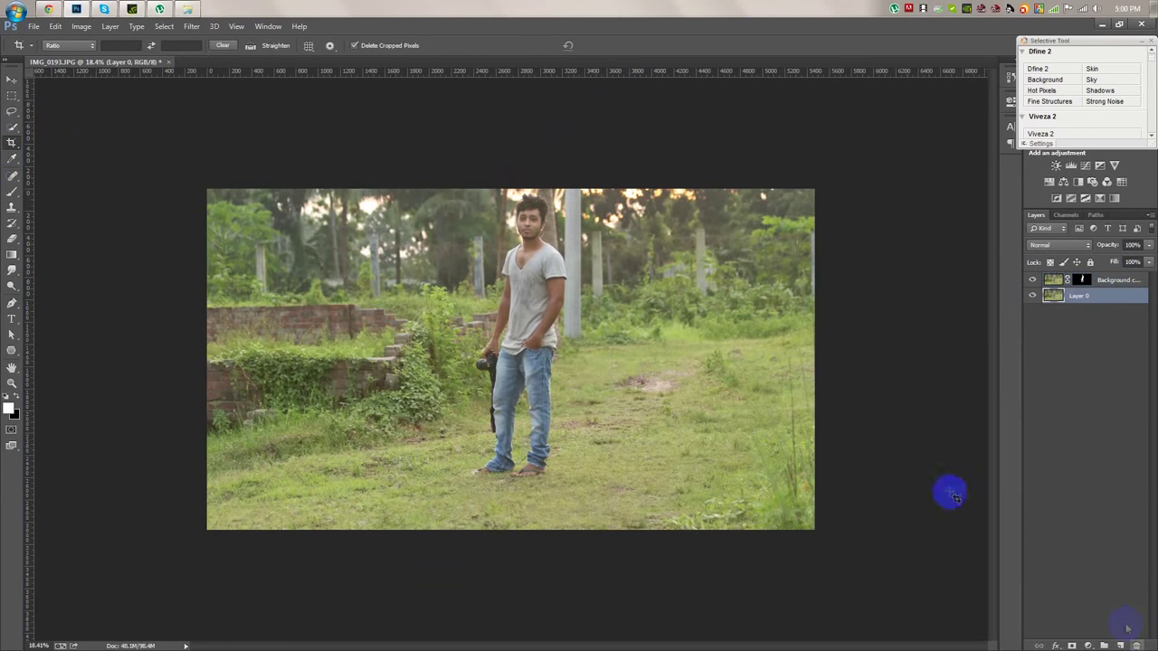
{"action": "left_click_drag", "start_coordinate": [509, 188], "coordinate": [636, 176]}
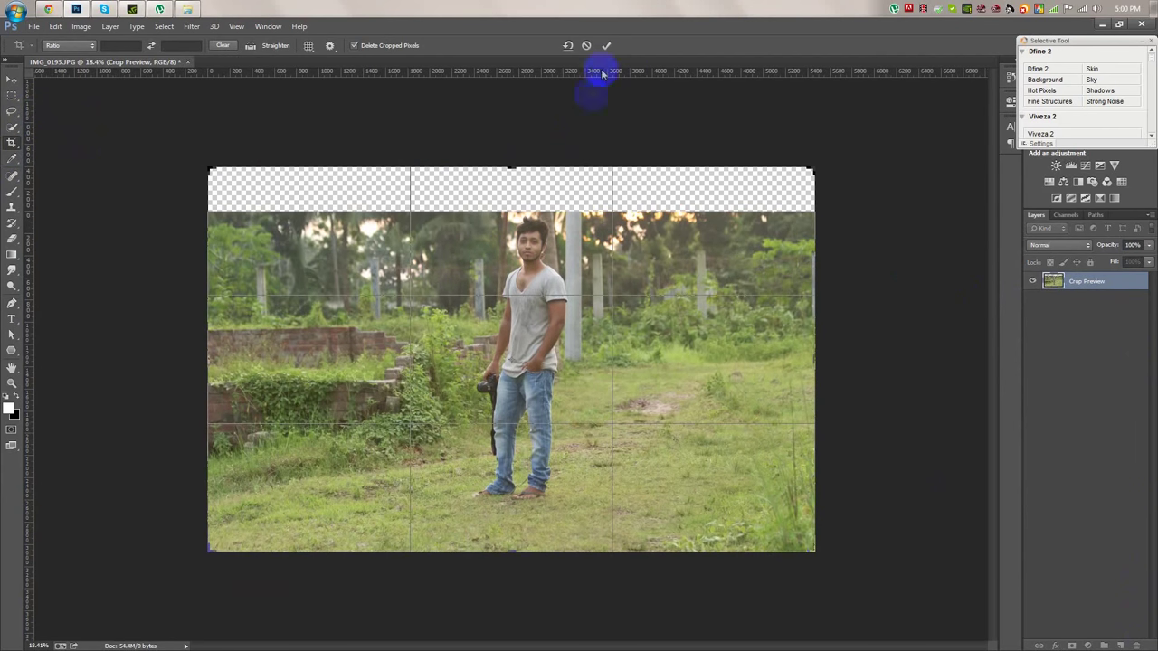
{"action": "left_click", "coordinate": [1036, 283]}
{"action": "left_click", "coordinate": [1032, 298]}
{"action": "left_click", "coordinate": [1081, 299]}
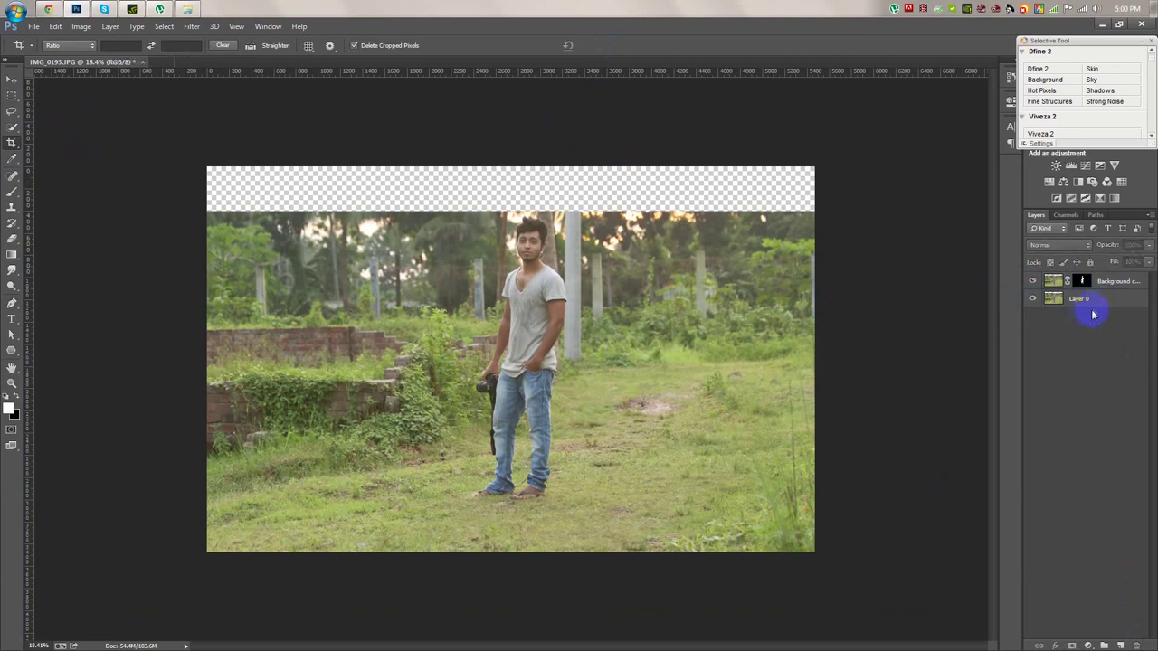
Add a new empty layer and fill it with grey using Alt+Backspace.
{"action": "left_click", "coordinate": [1119, 645]}
{"action": "left_click", "coordinate": [10, 407]}
{"action": "left_click", "coordinate": [699, 164]}
{"action": "key", "text": "c"}
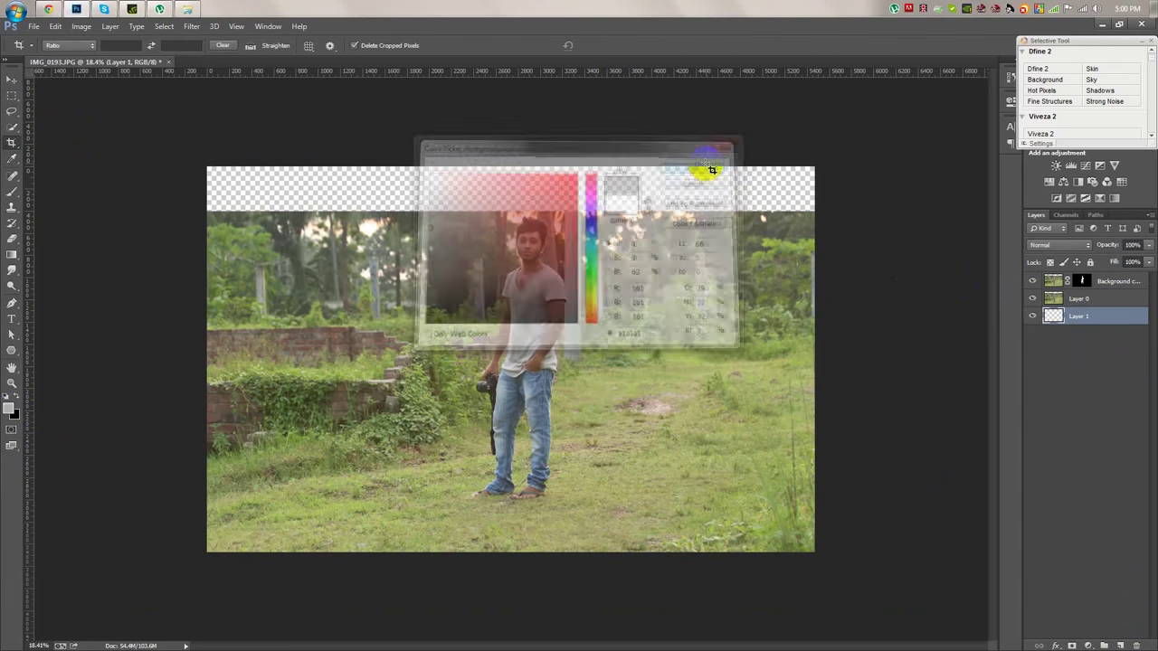
{"action": "key", "text": "alt+BackSpace"}
Toggle Layer 0's visibility to check the grey fill, then reselect Layer 0.
{"action": "left_click", "coordinate": [1032, 299]}
{"action": "left_click", "coordinate": [1032, 299]}
{"action": "left_click", "coordinate": [1032, 298]}
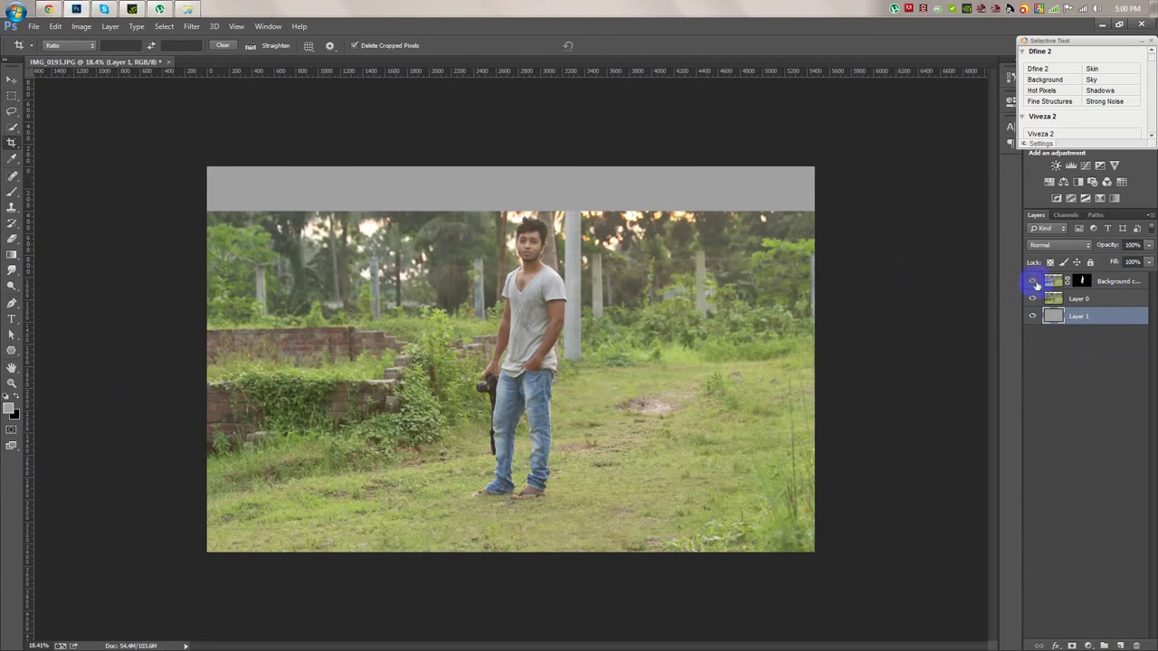
{"action": "left_click", "coordinate": [1110, 299]}
{"action": "left_click", "coordinate": [12, 80]}
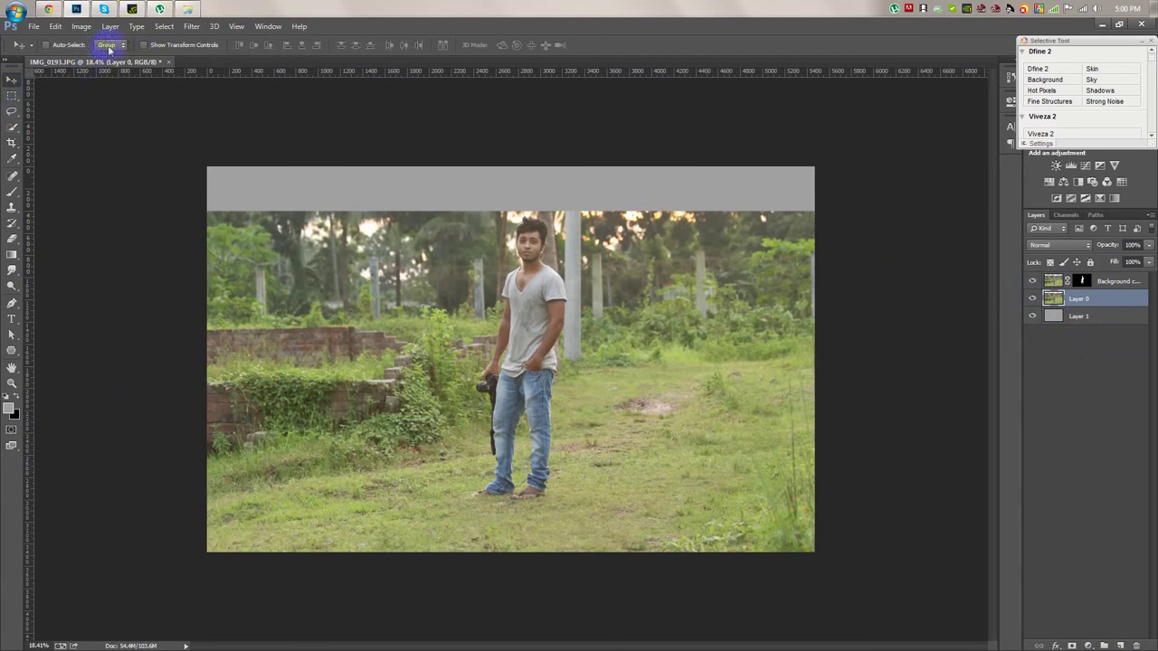
{"action": "left_click", "coordinate": [185, 8]}
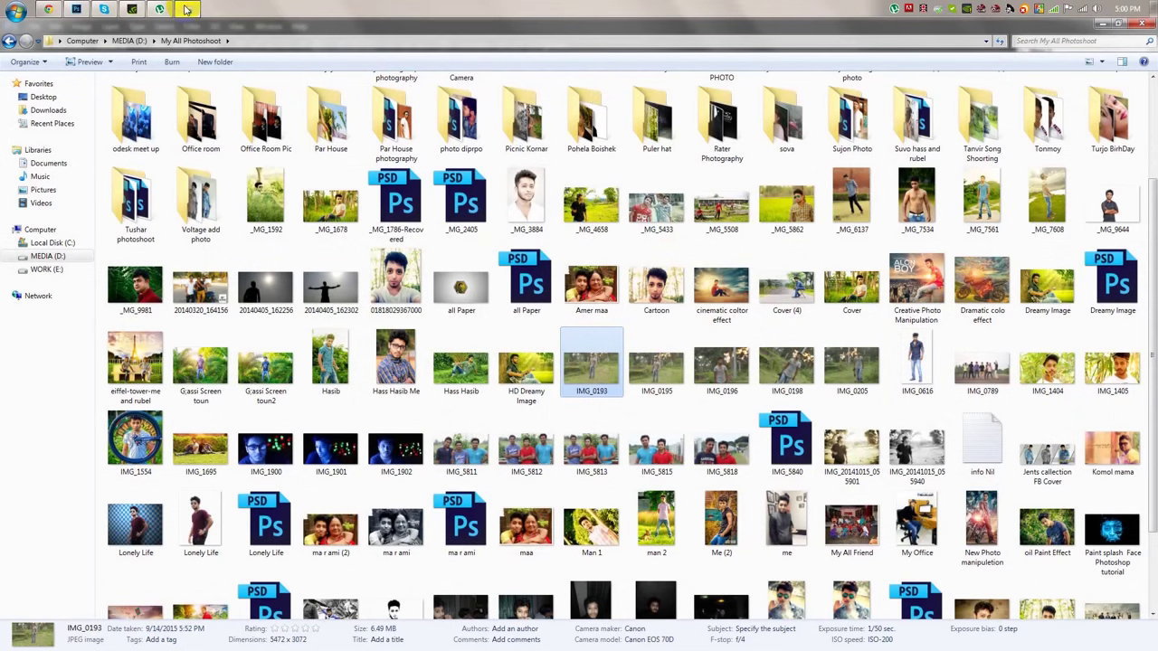
Open WORK (E:) > Ui DESIGN STROK IMAGE and preview the first candidate photos, including the forest cabin.
{"action": "left_click", "coordinate": [45, 269]}
{"action": "double_click", "coordinate": [710, 113]}
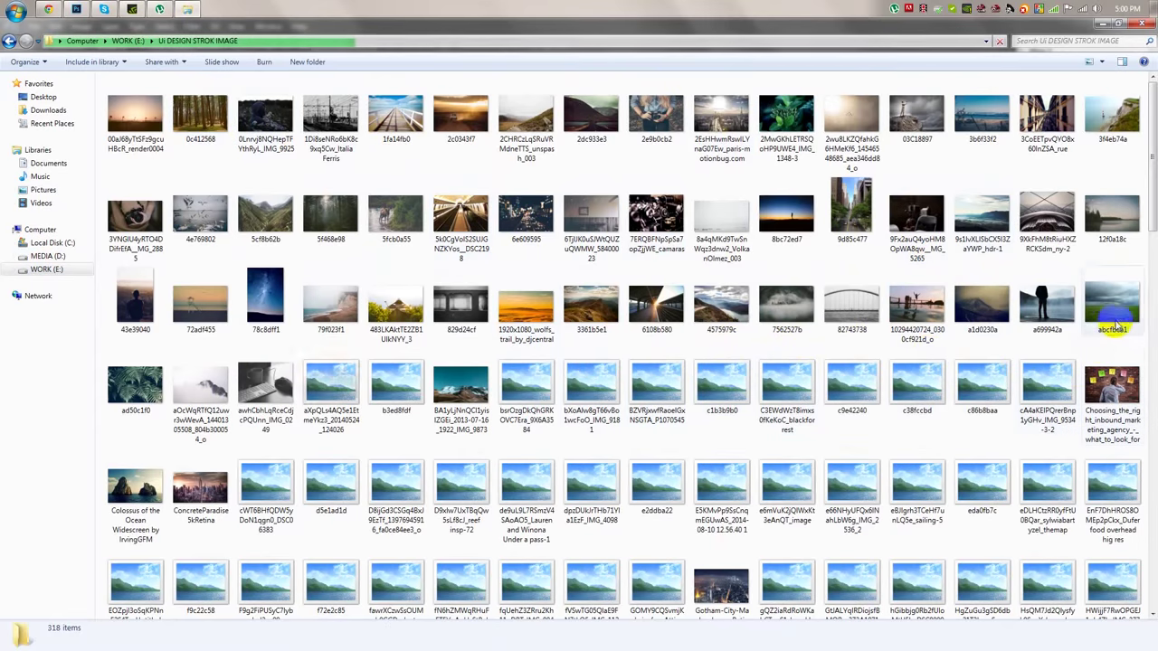
{"action": "double_click", "coordinate": [1114, 322]}
{"action": "left_click", "coordinate": [1145, 29]}
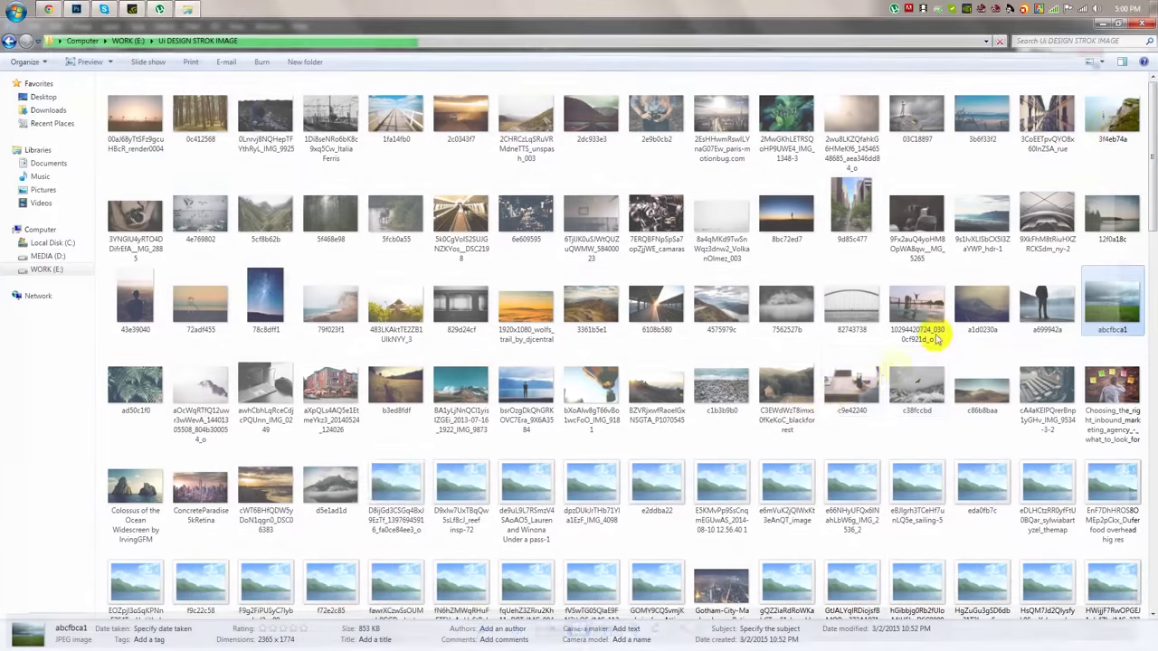
{"action": "double_click", "coordinate": [796, 417]}
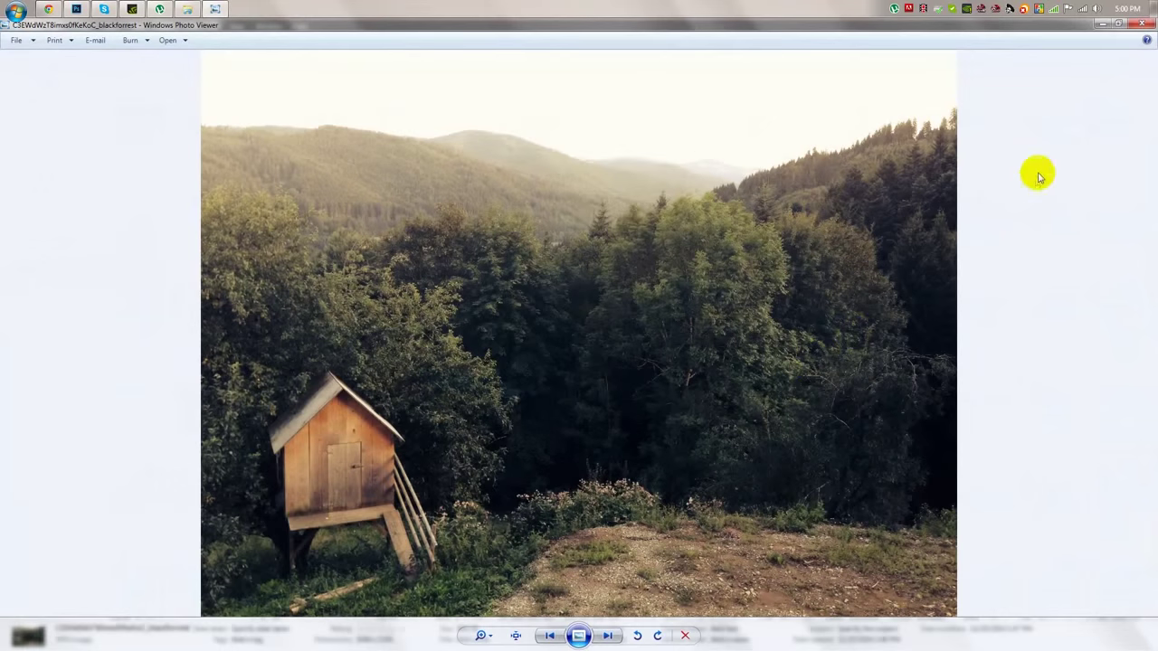
{"action": "left_click", "coordinate": [1145, 27]}
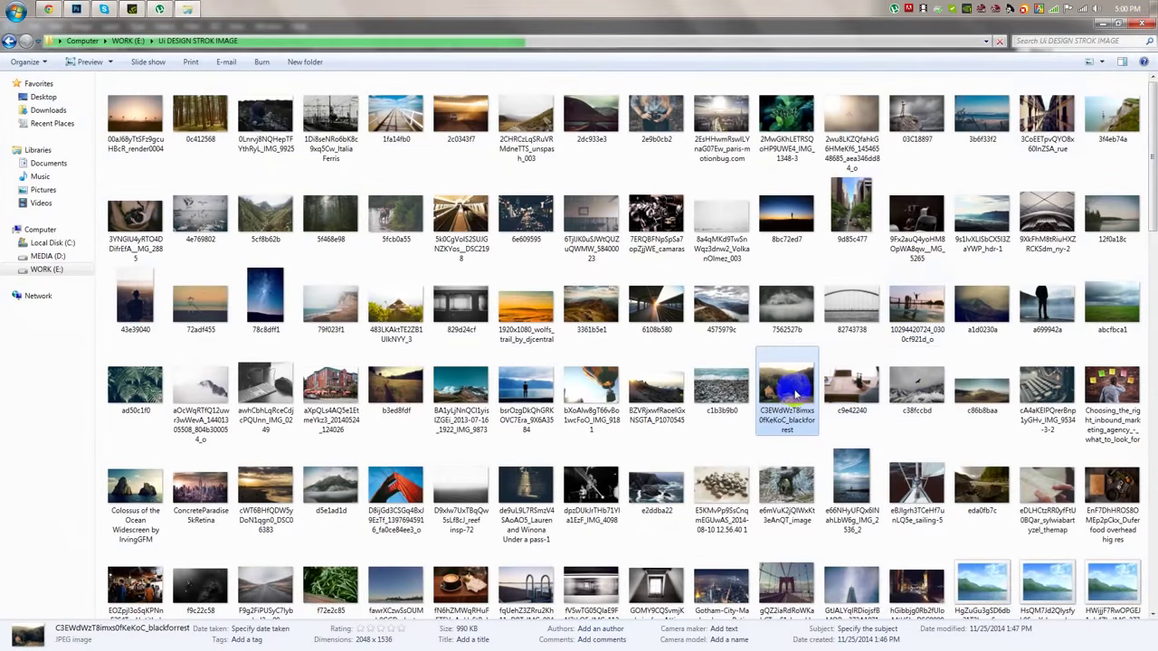
{"action": "double_click", "coordinate": [977, 398]}
{"action": "left_click", "coordinate": [1144, 26]}
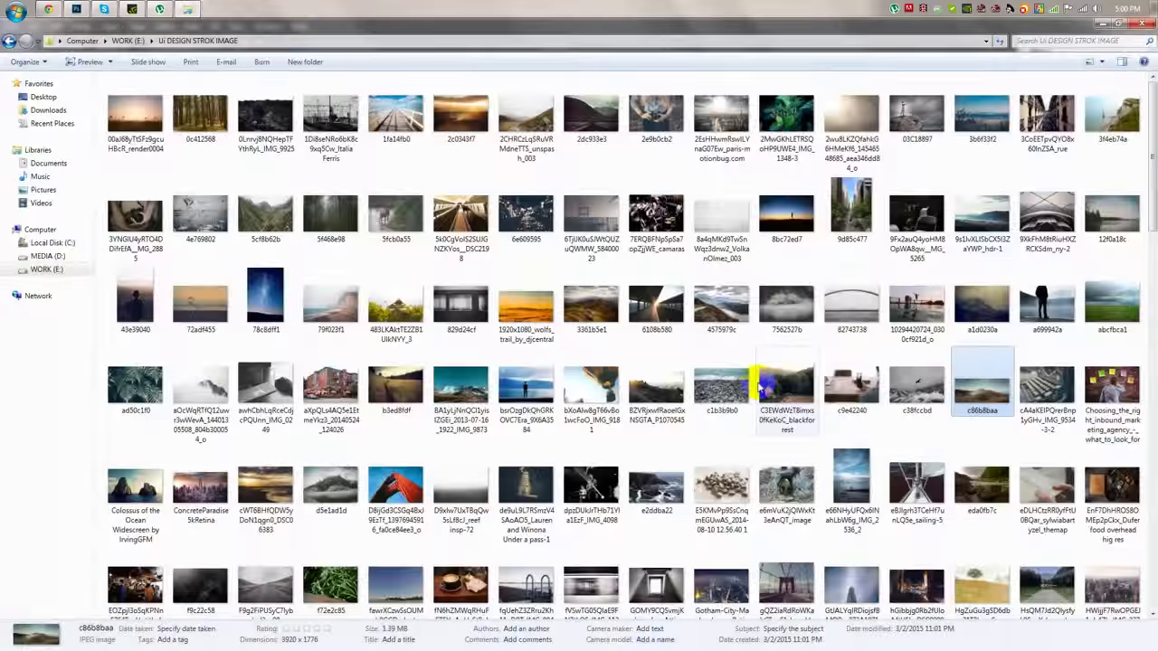
Preview the misty sea, church-and-mountain and sunset-over-fog photos further down the folder.
{"action": "scroll", "coordinate": [736, 387], "scroll_direction": "down", "scroll_amount": 2}
{"action": "double_click", "coordinate": [464, 235]}
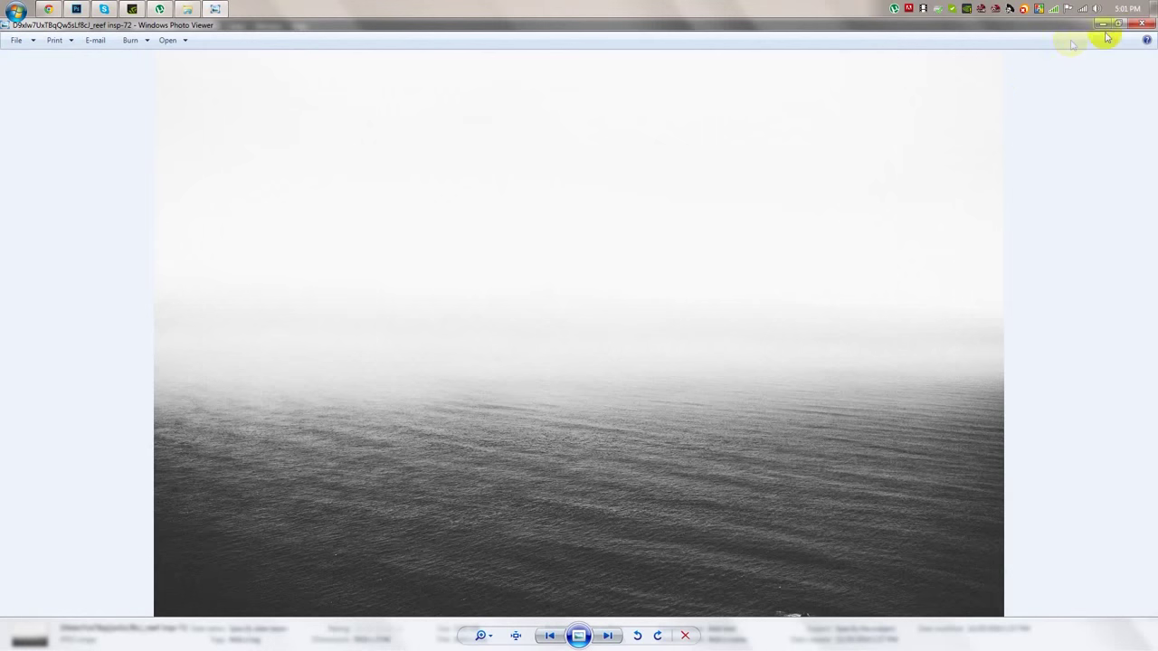
{"action": "left_click", "coordinate": [1144, 25]}
{"action": "scroll", "coordinate": [911, 373], "scroll_direction": "down", "scroll_amount": 5}
{"action": "scroll", "coordinate": [654, 370], "scroll_direction": "up", "scroll_amount": 2}
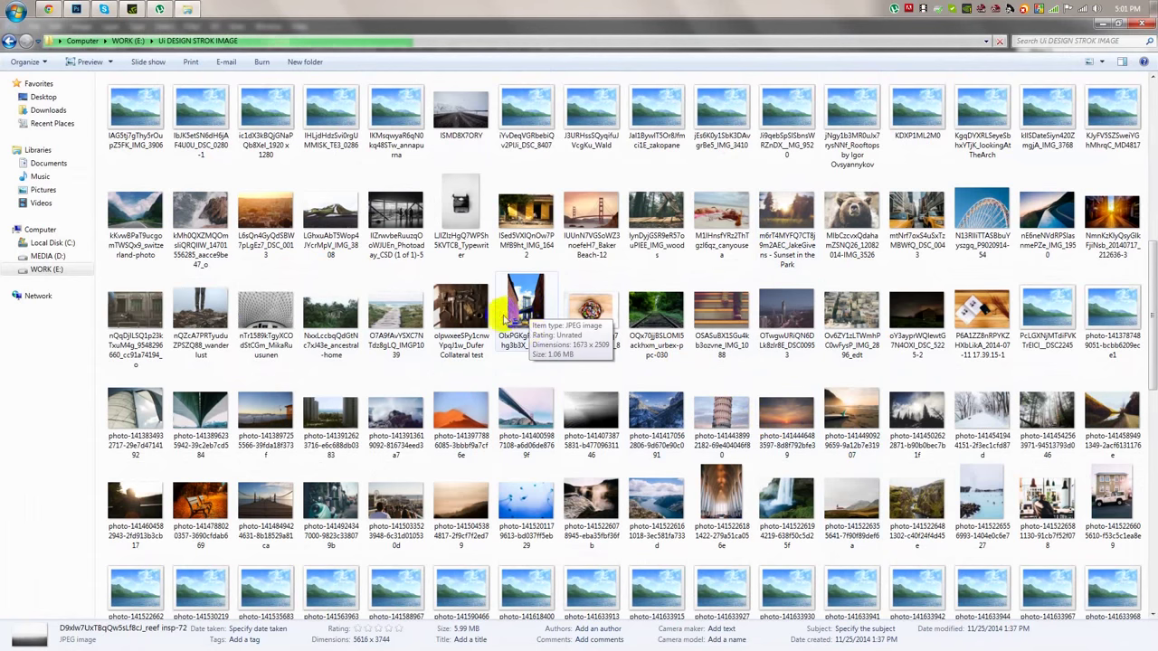
{"action": "scroll", "coordinate": [654, 350], "scroll_direction": "down", "scroll_amount": 2}
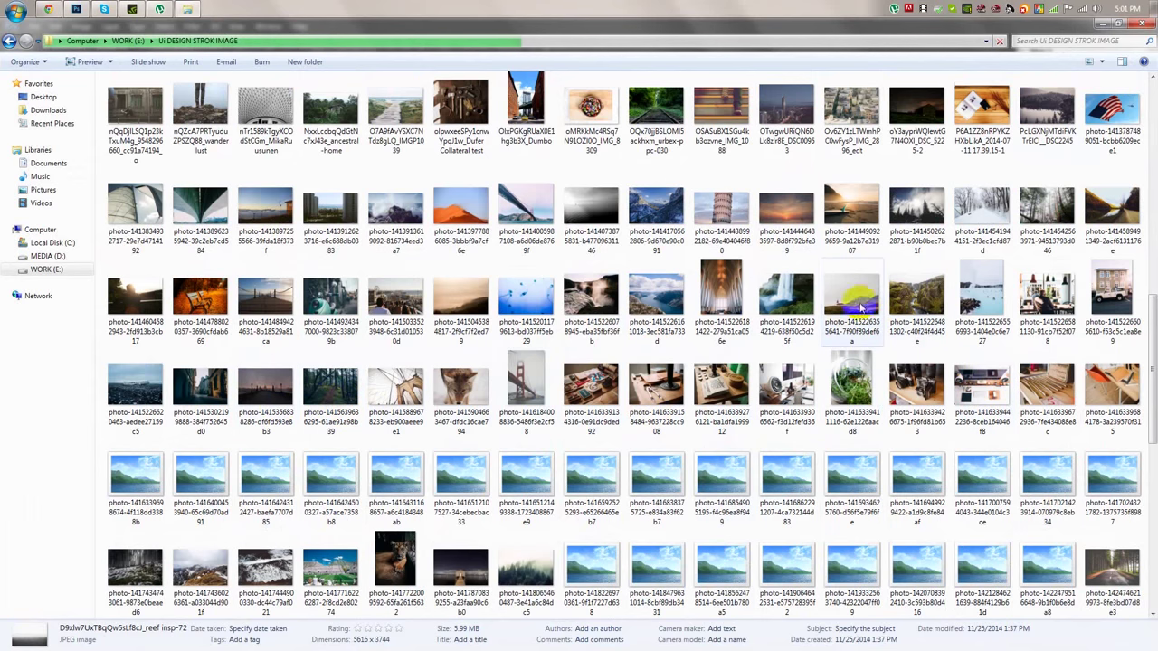
{"action": "double_click", "coordinate": [824, 316]}
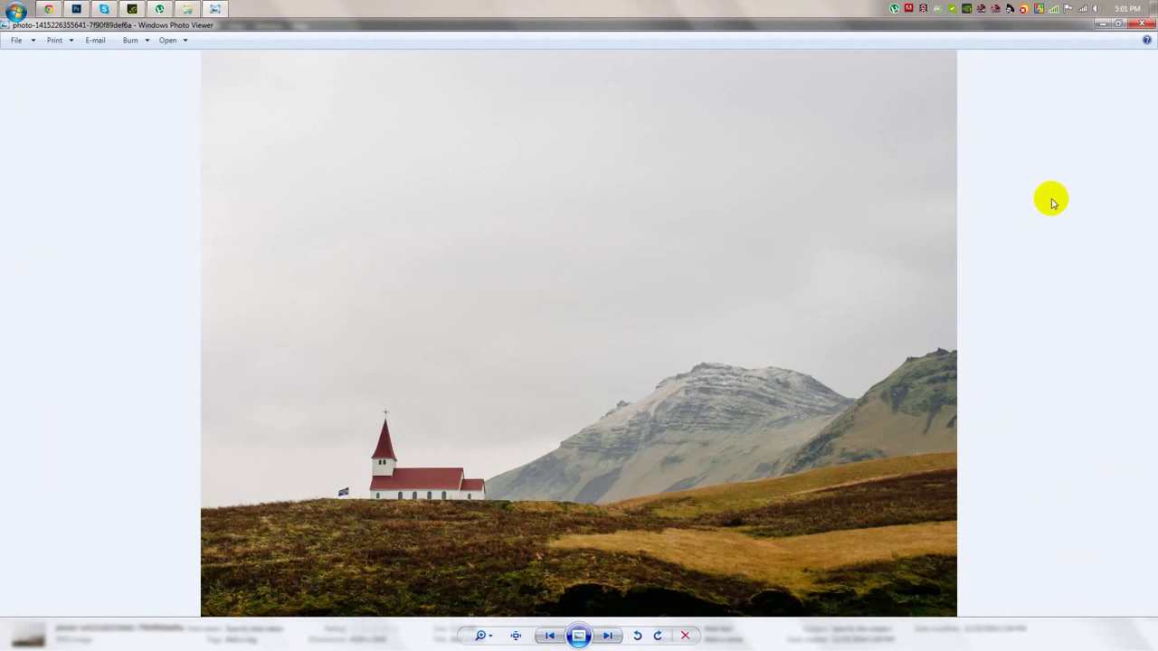
{"action": "left_click", "coordinate": [1141, 22]}
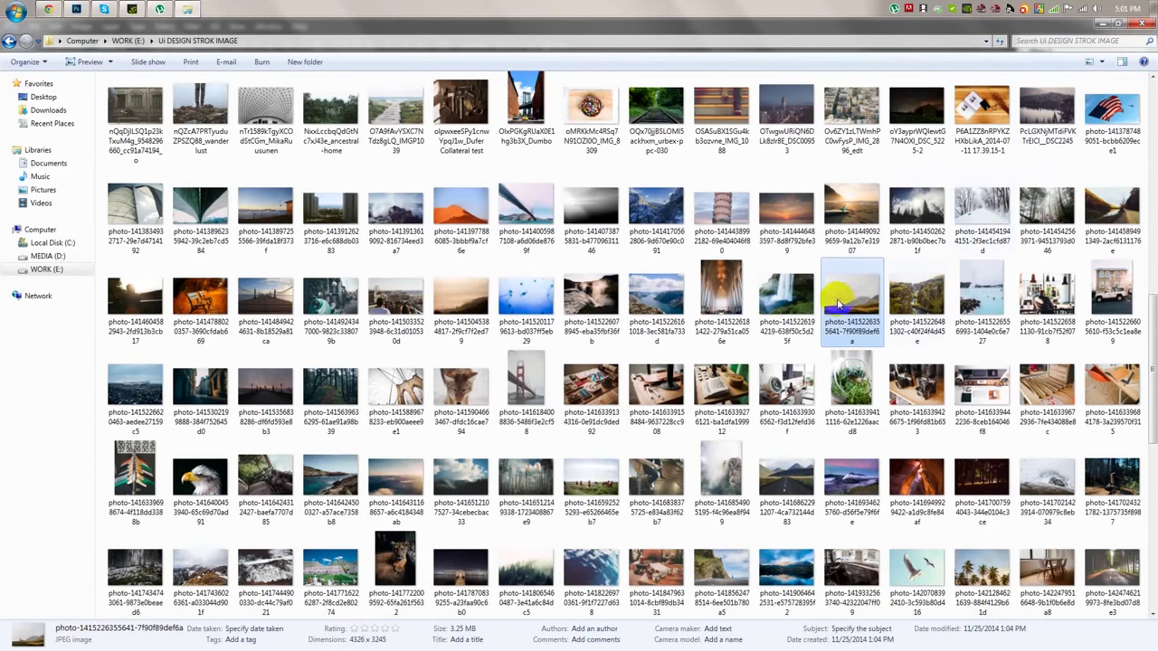
{"action": "scroll", "coordinate": [823, 331], "scroll_direction": "down", "scroll_amount": 15}
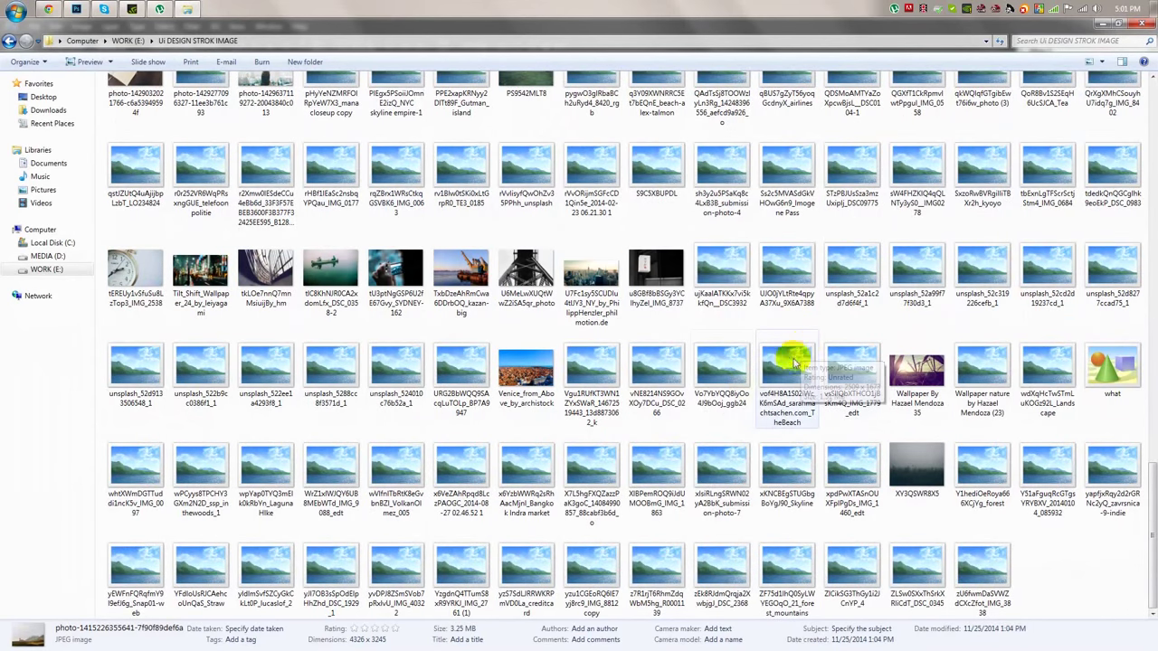
{"action": "double_click", "coordinate": [1031, 282]}
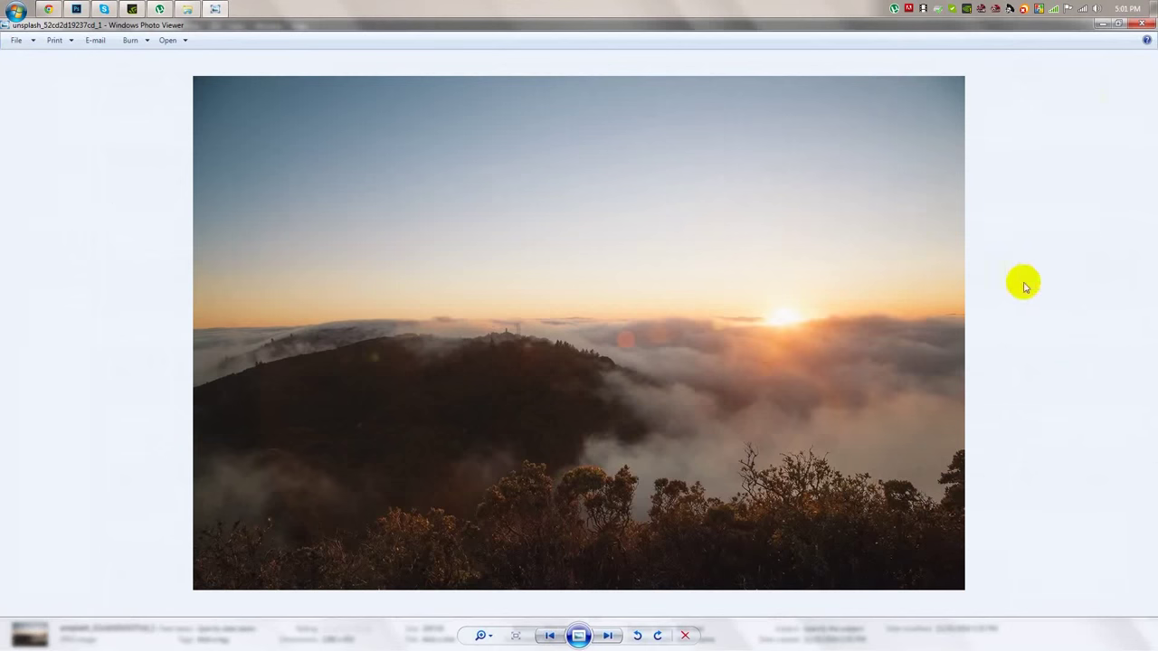
{"action": "left_click", "coordinate": [1141, 23]}
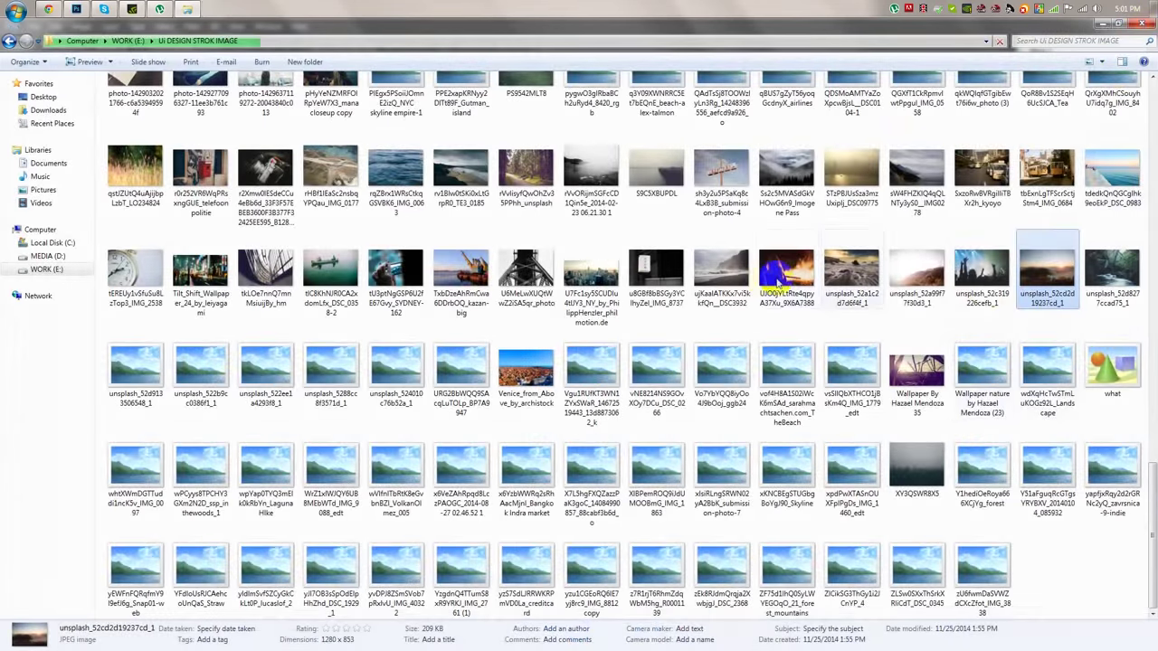
Preview the 5f468e98 forest, grassy trail and 5cf8b62b images.
{"action": "scroll", "coordinate": [520, 262], "scroll_direction": "up", "scroll_amount": 10}
{"action": "scroll", "coordinate": [520, 263], "scroll_direction": "up", "scroll_amount": 10}
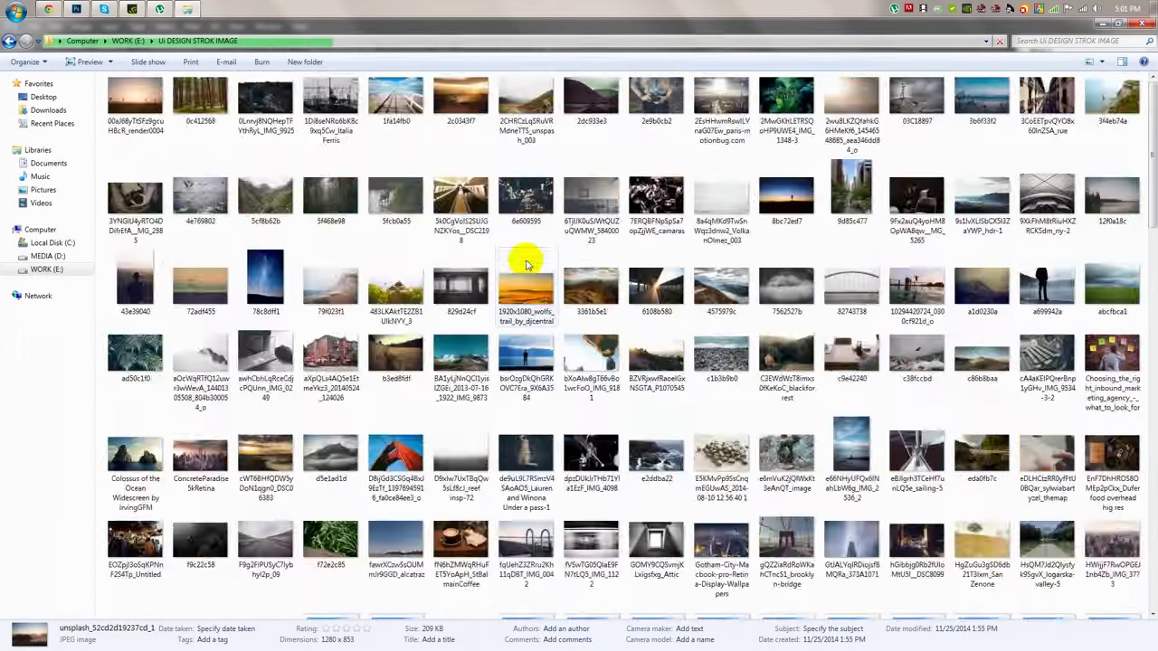
{"action": "double_click", "coordinate": [330, 195]}
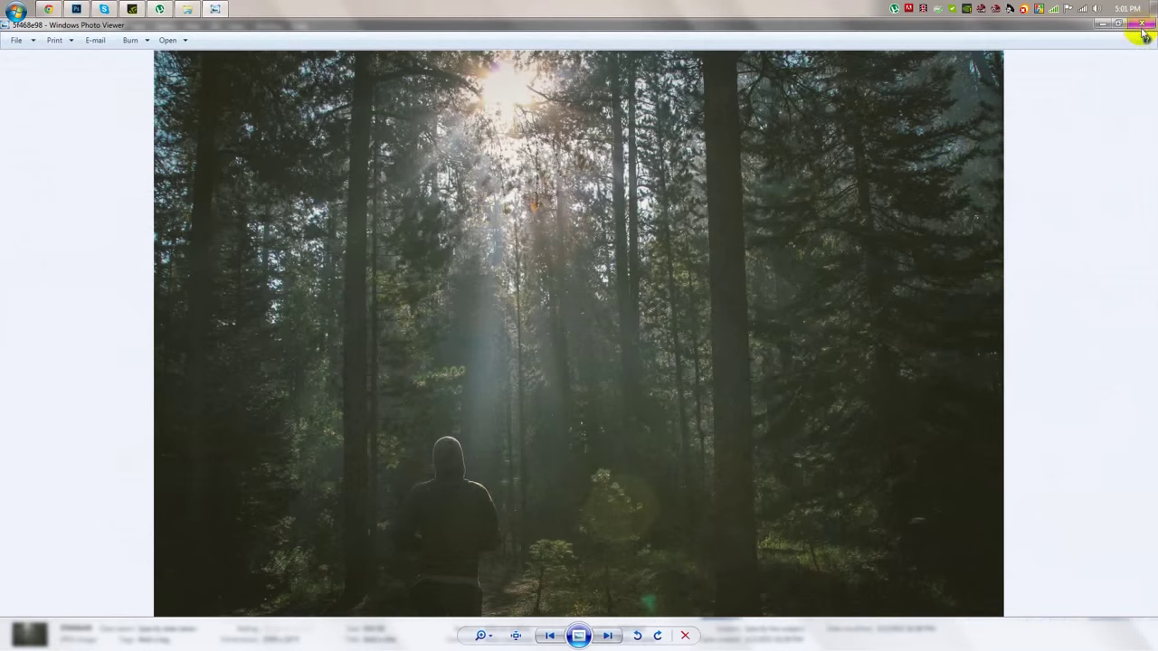
{"action": "left_click", "coordinate": [1142, 23]}
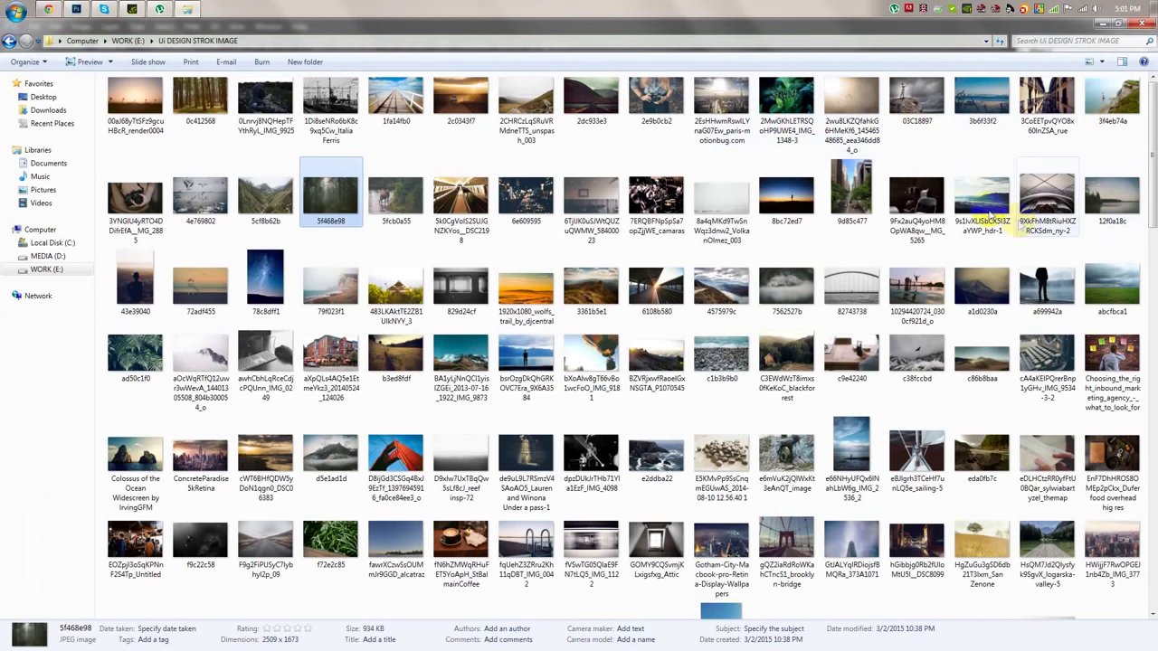
{"action": "double_click", "coordinate": [402, 367]}
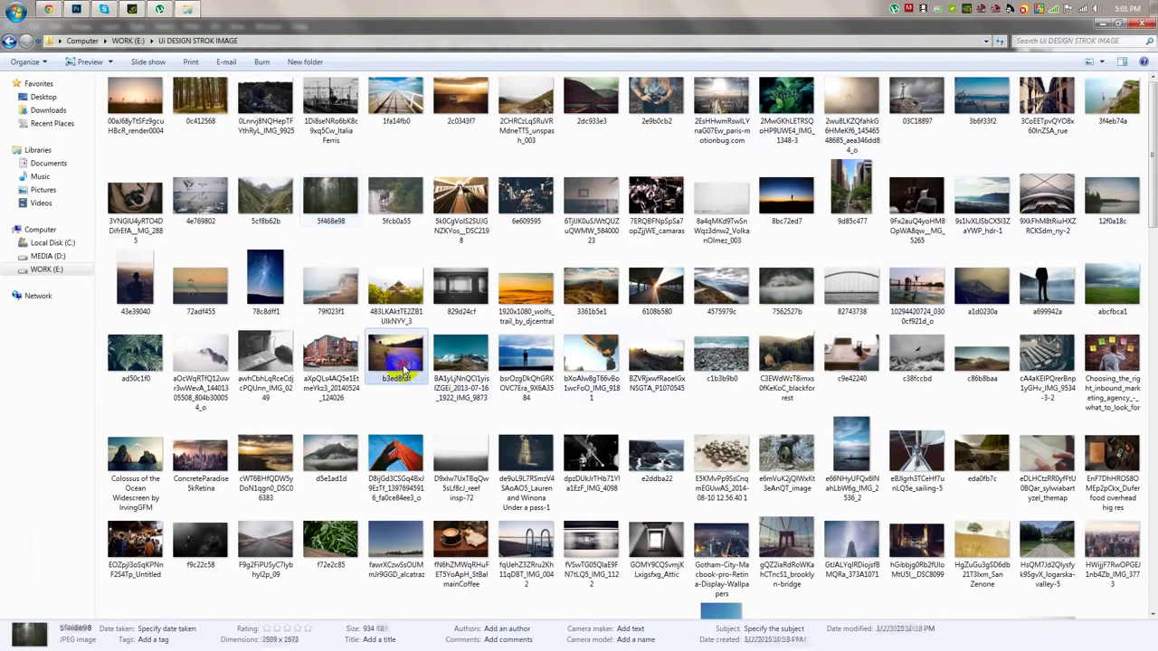
{"action": "left_click", "coordinate": [1141, 26]}
{"action": "double_click", "coordinate": [285, 208]}
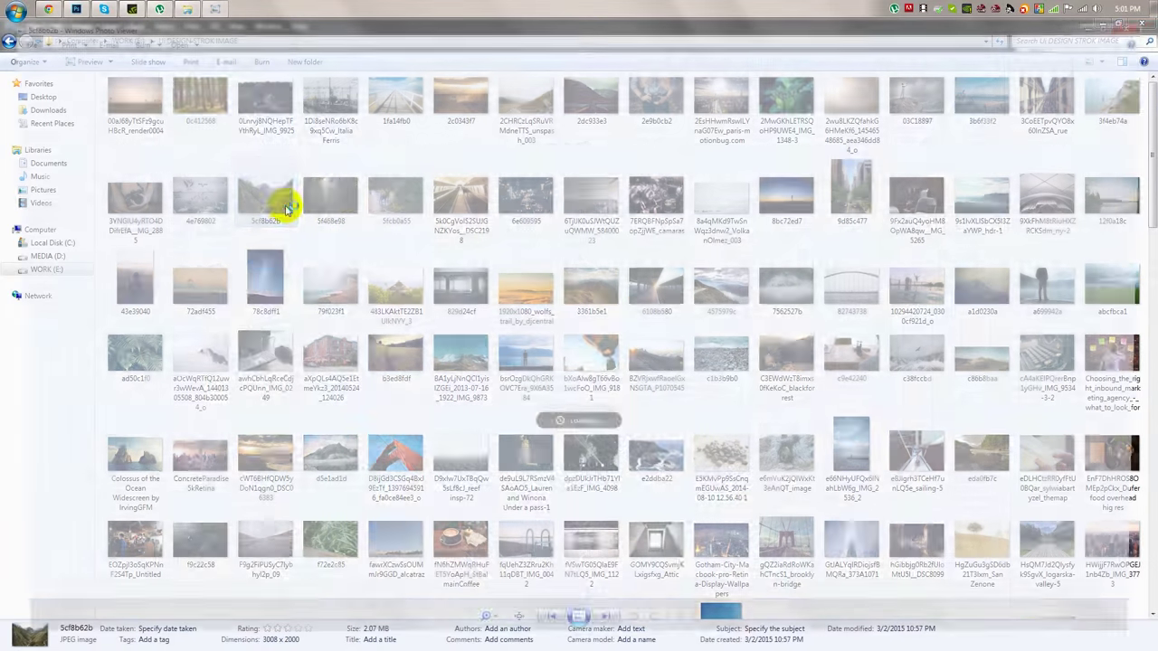
{"action": "left_click", "coordinate": [1145, 27]}
Preview the foggy forest hillside photo and drag it onto the Photoshop canvas.
{"action": "scroll", "coordinate": [814, 434], "scroll_direction": "down", "scroll_amount": 5}
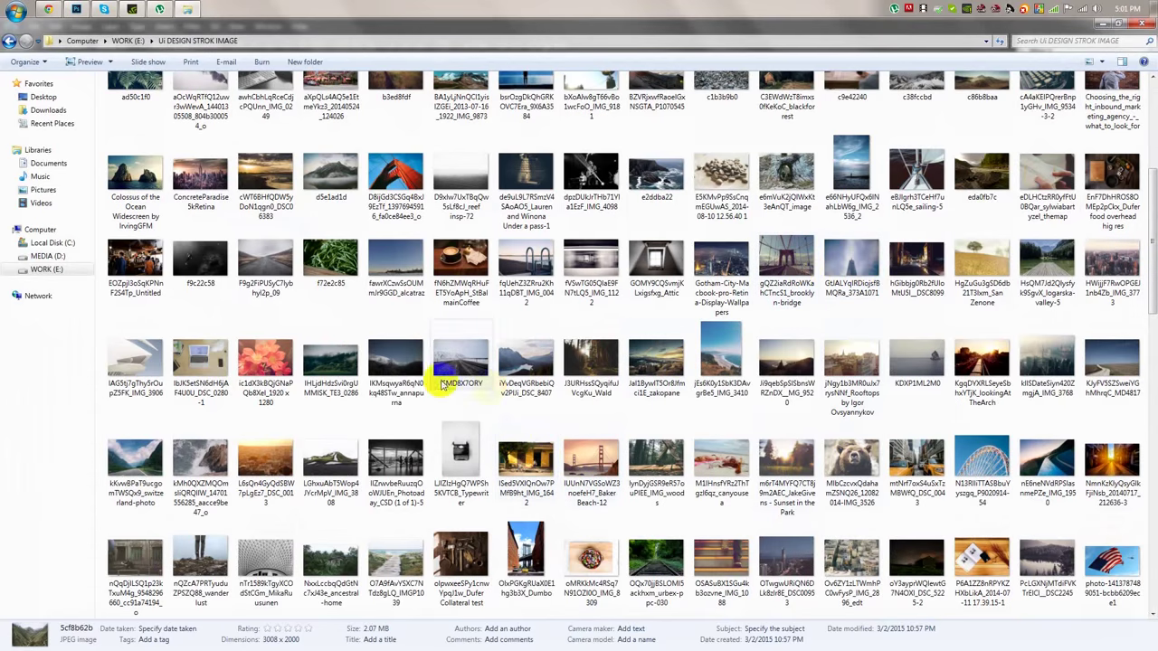
{"action": "double_click", "coordinate": [402, 367]}
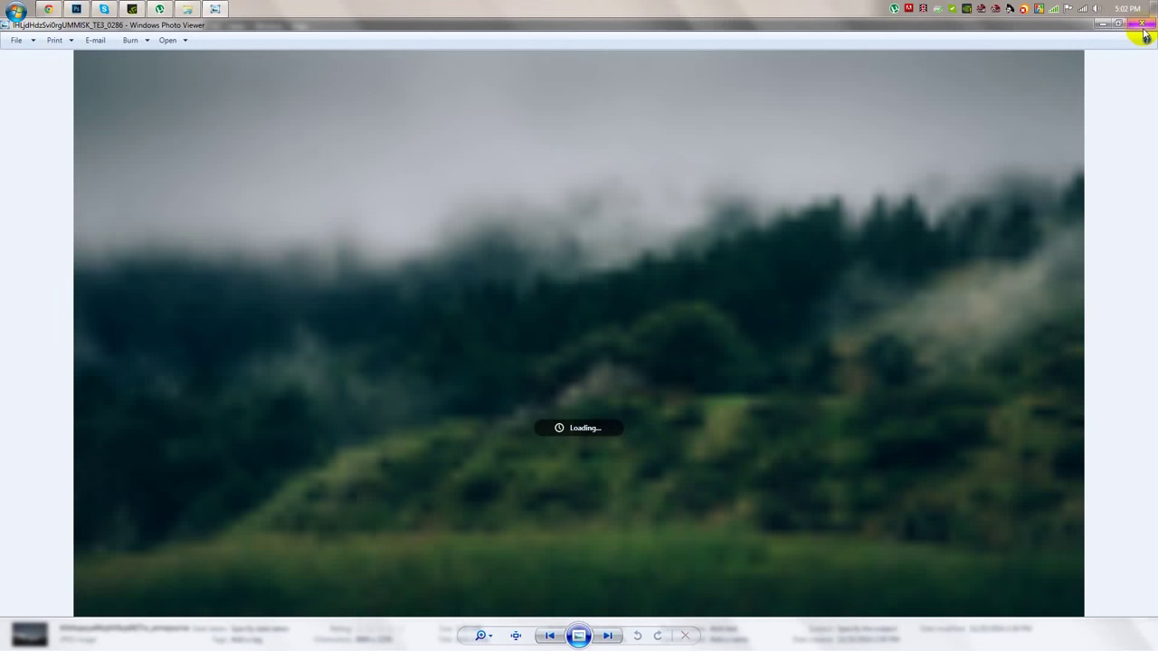
{"action": "left_click", "coordinate": [1145, 32]}
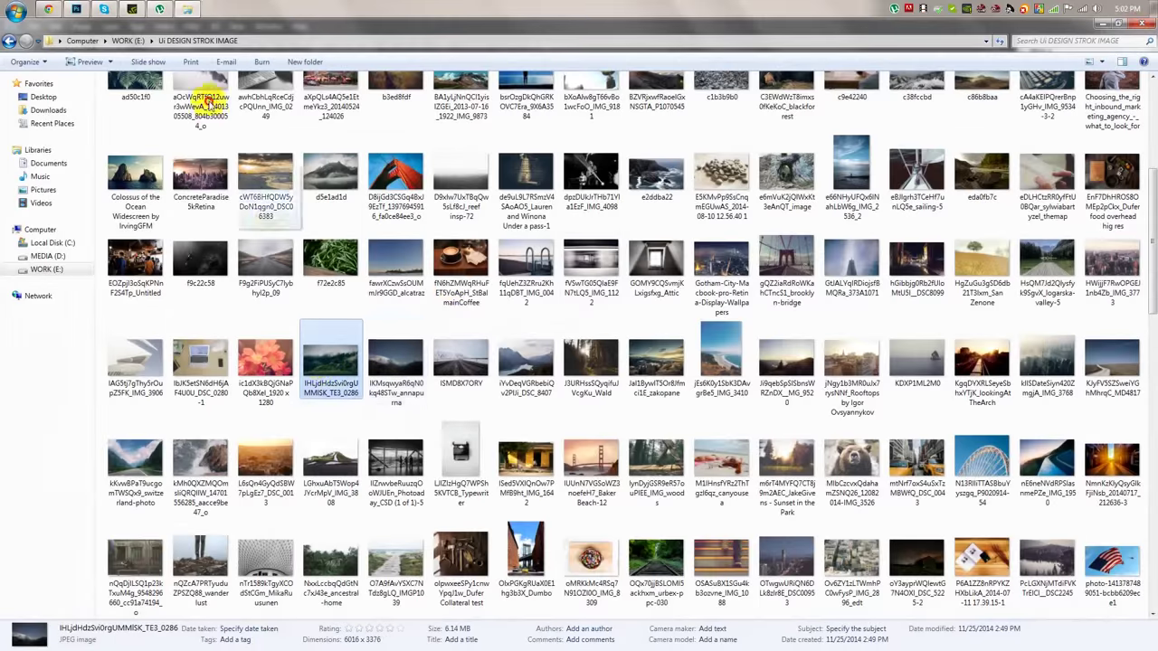
{"action": "scroll", "coordinate": [202, 103], "scroll_direction": "up", "scroll_amount": 1}
{"action": "left_click_drag", "start_coordinate": [463, 267], "coordinate": [470, 269]}
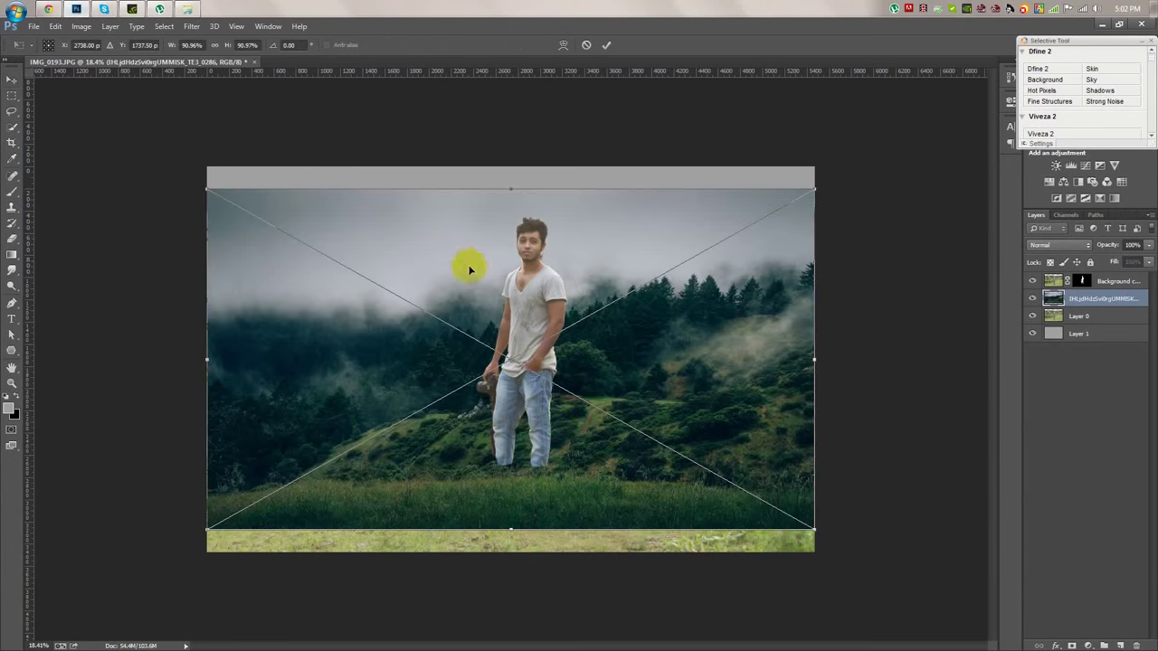
Shift the forest photo up, commit it, place it beneath Layer 0, and compare with Layer 0 toggled.
{"action": "left_click_drag", "start_coordinate": [554, 310], "coordinate": [549, 291]}
{"action": "left_click", "coordinate": [606, 45]}
{"action": "left_click_drag", "start_coordinate": [1103, 299], "coordinate": [1084, 323]}
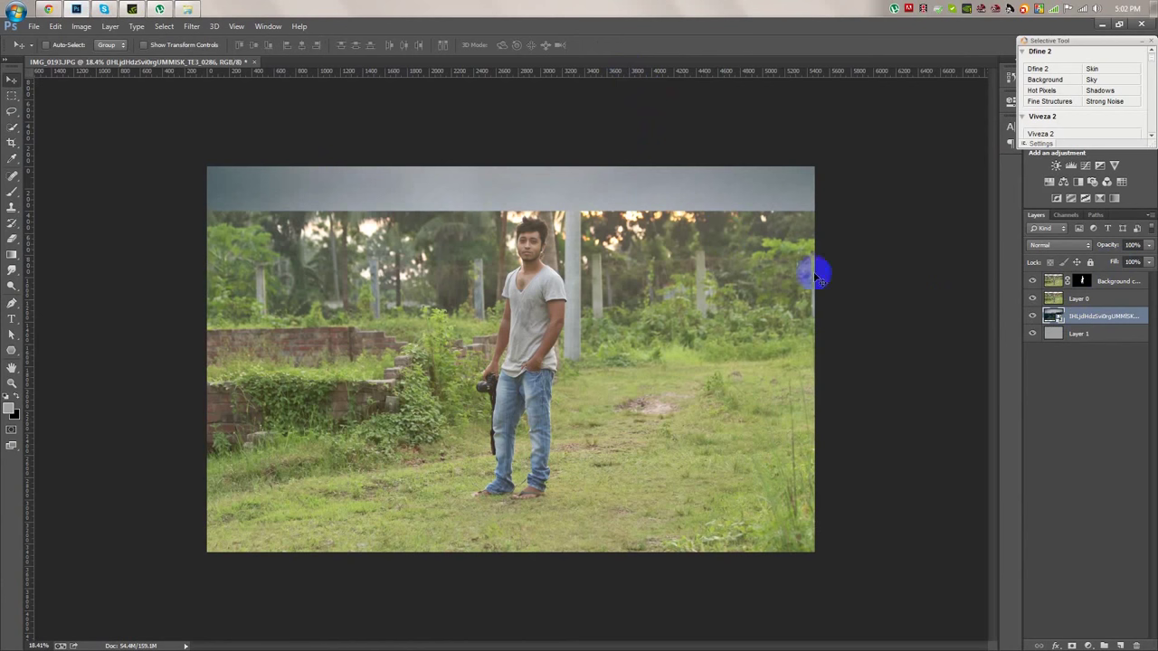
{"action": "left_click", "coordinate": [1078, 298]}
{"action": "left_click", "coordinate": [1031, 300]}
{"action": "left_click", "coordinate": [1031, 299]}
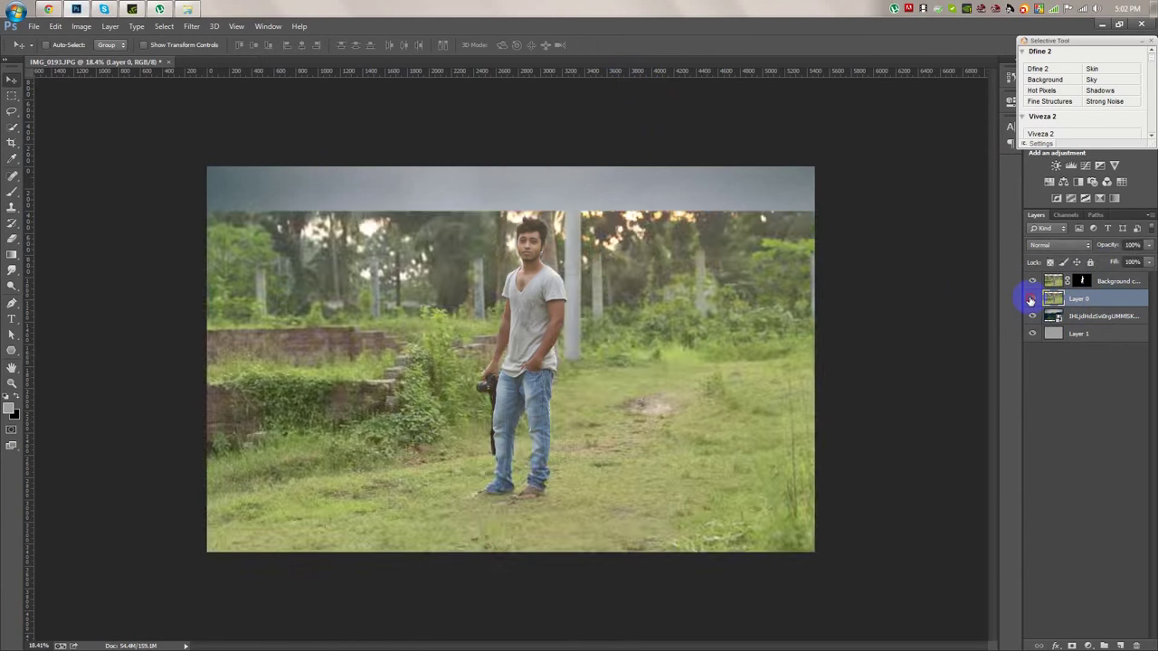
{"action": "left_click", "coordinate": [1031, 299]}
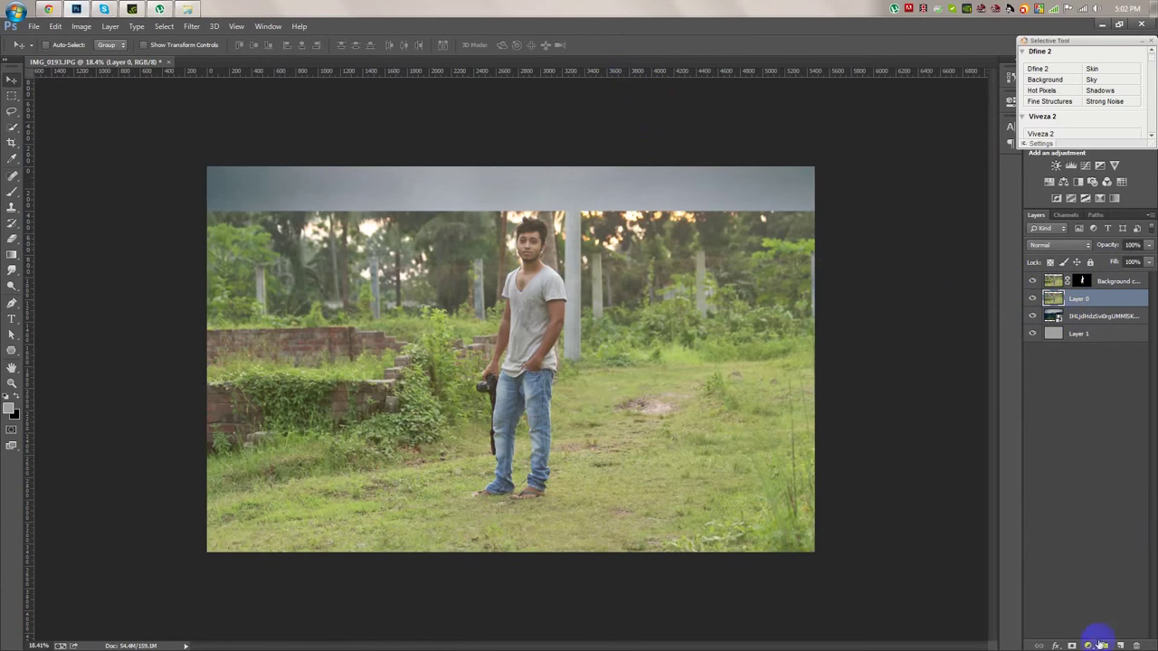
{"action": "left_click", "coordinate": [12, 258]}
Draw a black-to-white gradient on Layer 0's mask to blend the forest in from the top.
{"action": "left_click", "coordinate": [87, 44]}
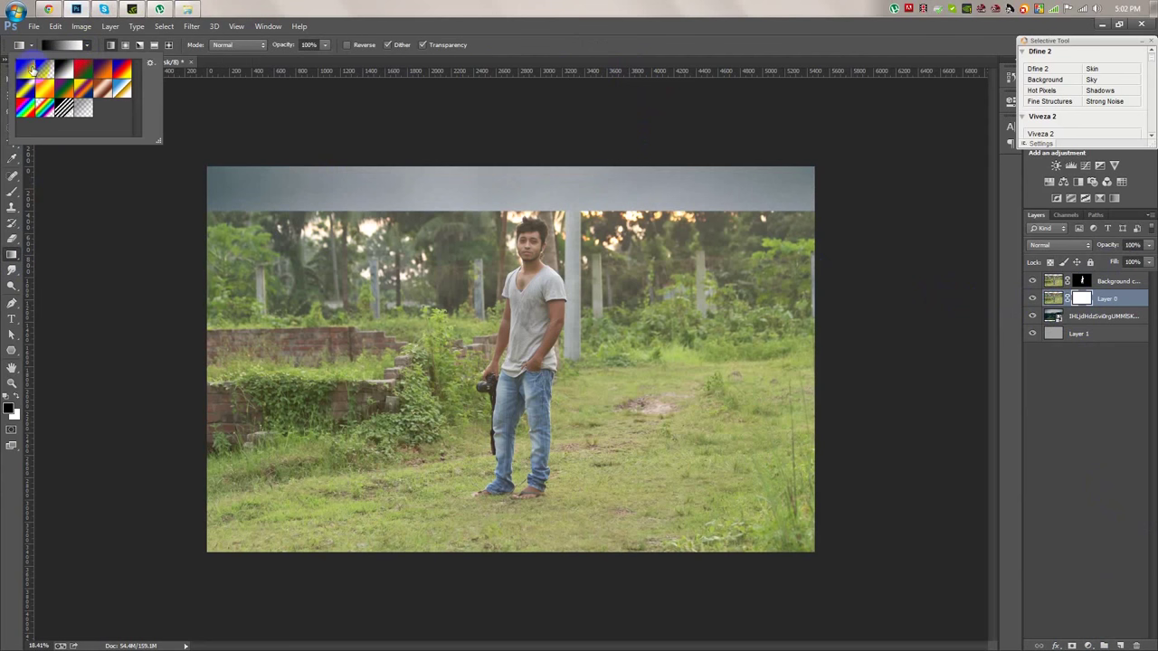
{"action": "left_click", "coordinate": [529, 443]}
{"action": "left_click_drag", "start_coordinate": [524, 214], "coordinate": [528, 169]}
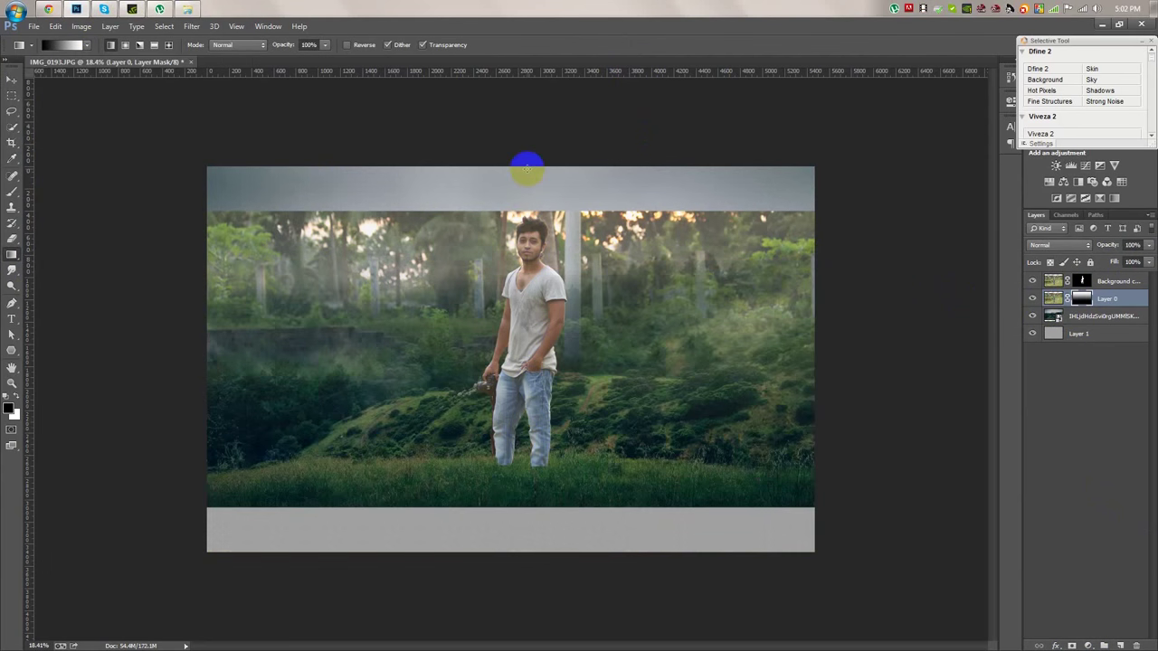
{"action": "mouse_move", "coordinate": [542, 346]}
{"action": "left_mouse_down"}
{"action": "mouse_move", "coordinate": [521, 171]}
{"action": "mouse_move", "coordinate": [511, 443]}
{"action": "left_mouse_up"}
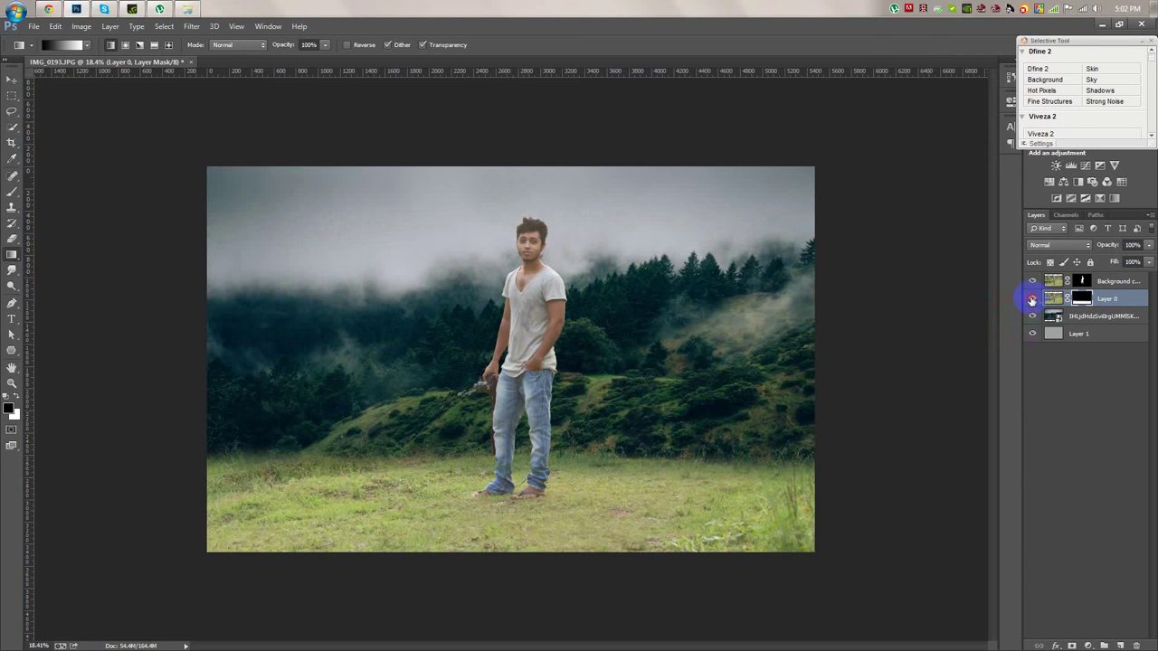
{"action": "scroll", "coordinate": [533, 484], "scroll_direction": "up", "scroll_amount": 4}
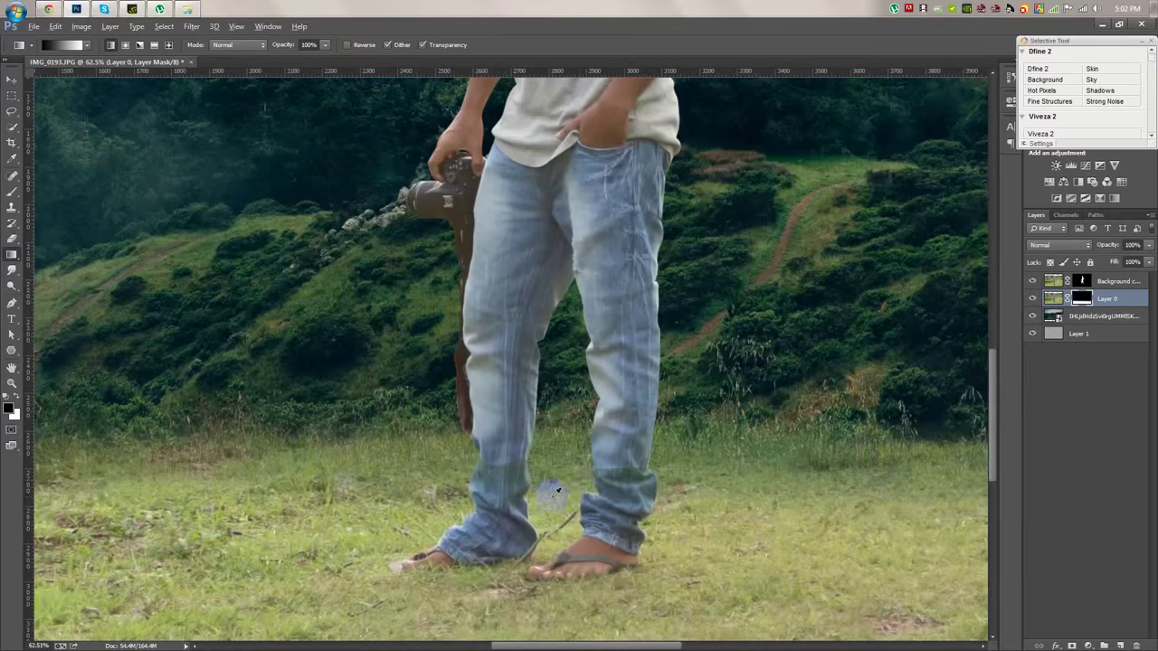
{"action": "scroll", "coordinate": [555, 492], "scroll_direction": "up", "scroll_amount": 1}
Brush over the mask around the lower jeans to restore the grass at the man's feet.
{"action": "left_click", "coordinate": [11, 191]}
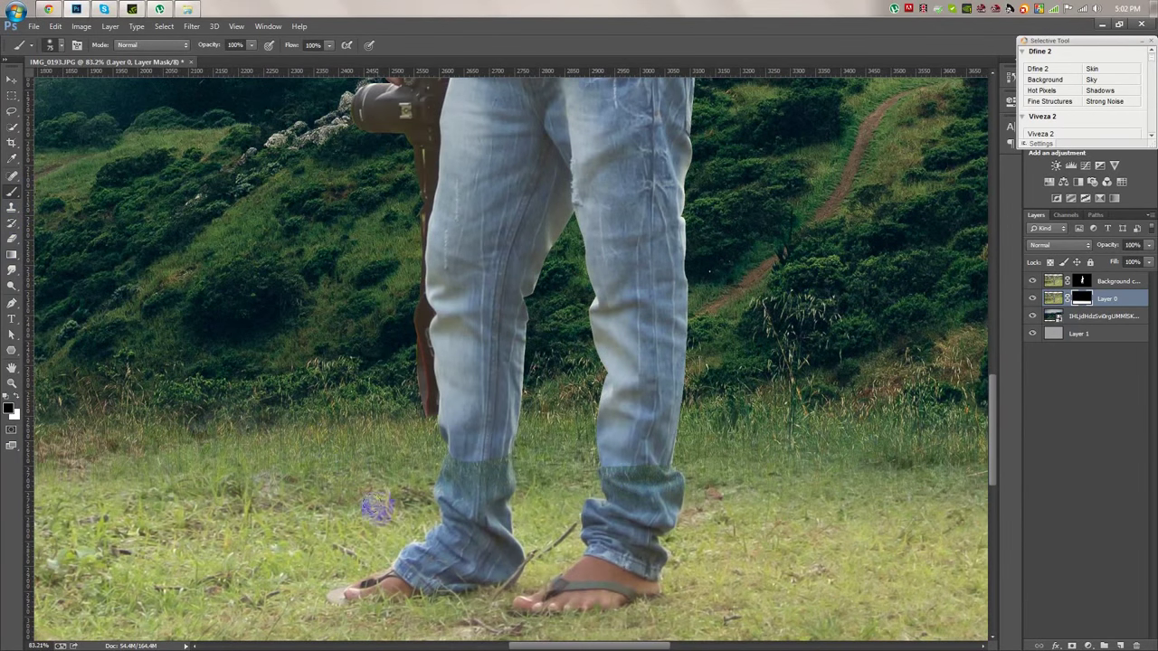
{"action": "right_click", "coordinate": [380, 507]}
{"action": "left_click", "coordinate": [549, 33]}
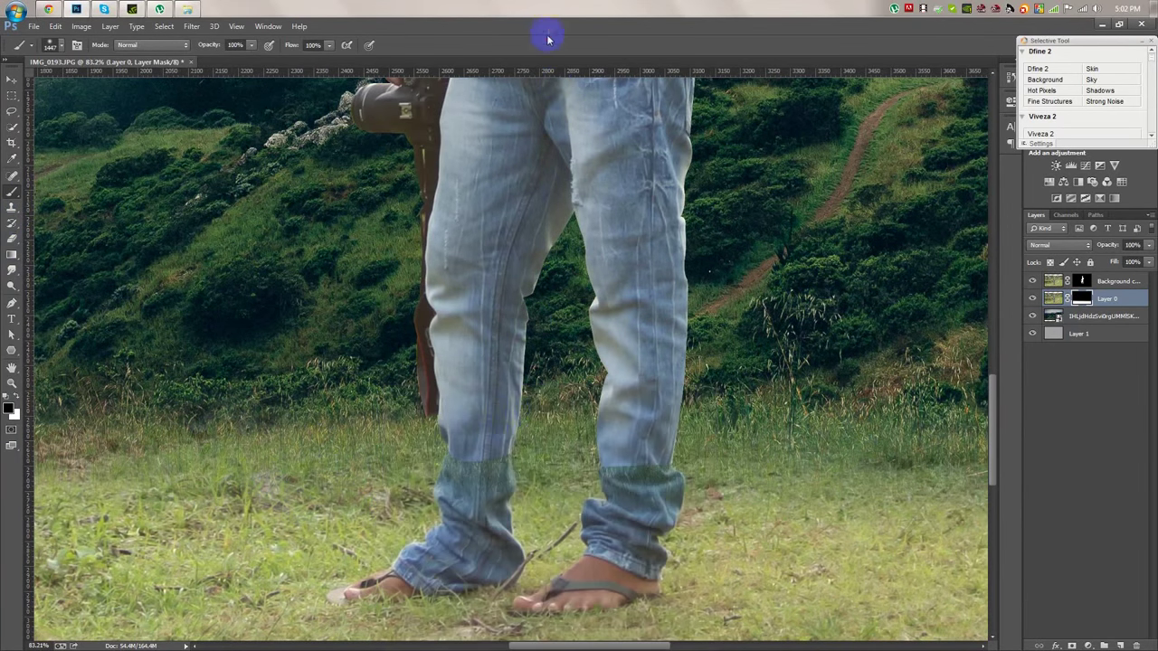
{"action": "left_click", "coordinate": [633, 556]}
{"action": "key", "text": "ctrl+z"}
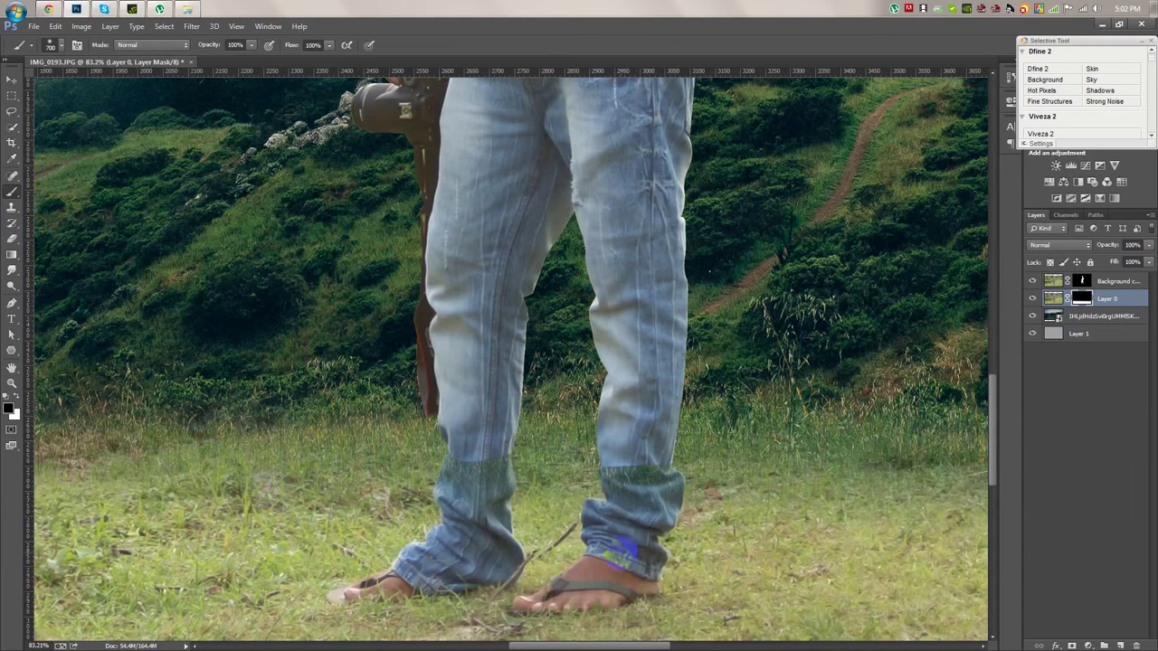
{"action": "left_click_drag", "start_coordinate": [352, 462], "coordinate": [751, 452]}
{"action": "key", "text": "ctrl+0"}
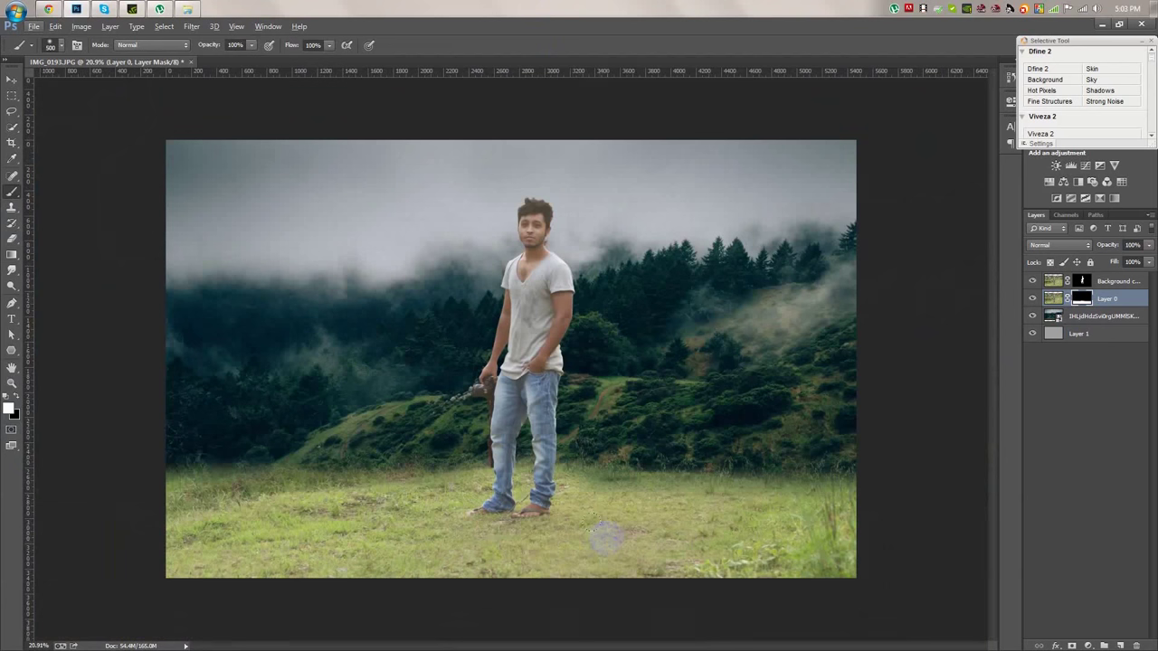
{"action": "left_click", "coordinate": [1090, 318]}
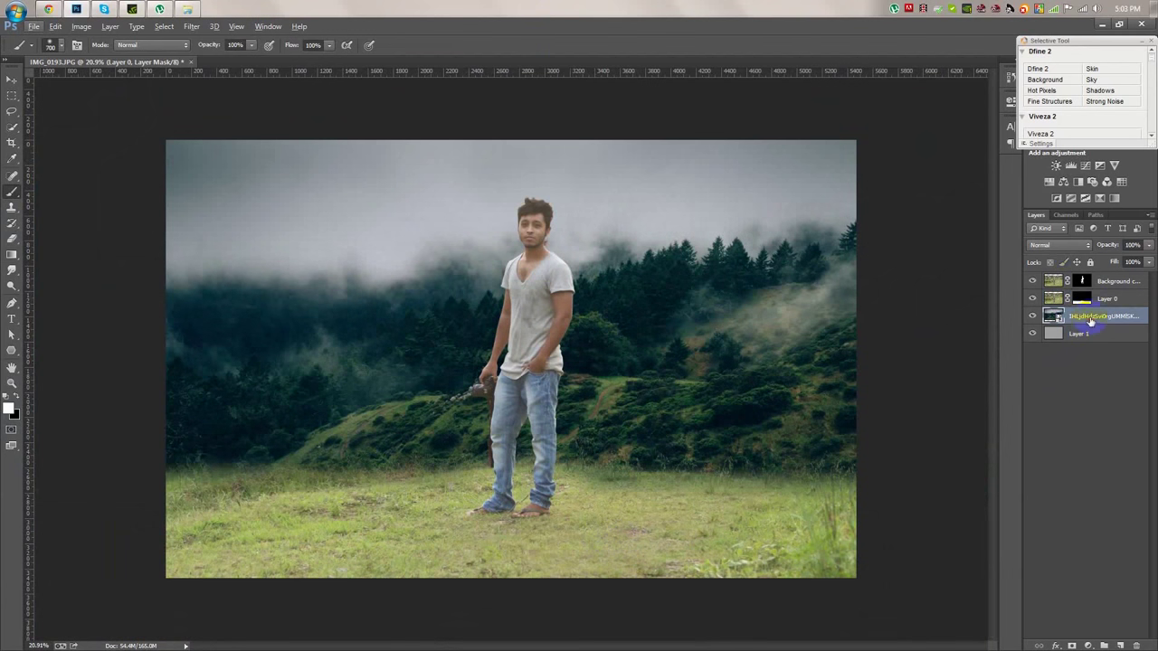
Try Soft Light on the forest layer, shift it down, then revert to Normal blending.
{"action": "left_click", "coordinate": [1066, 246]}
{"action": "left_click", "coordinate": [1039, 412]}
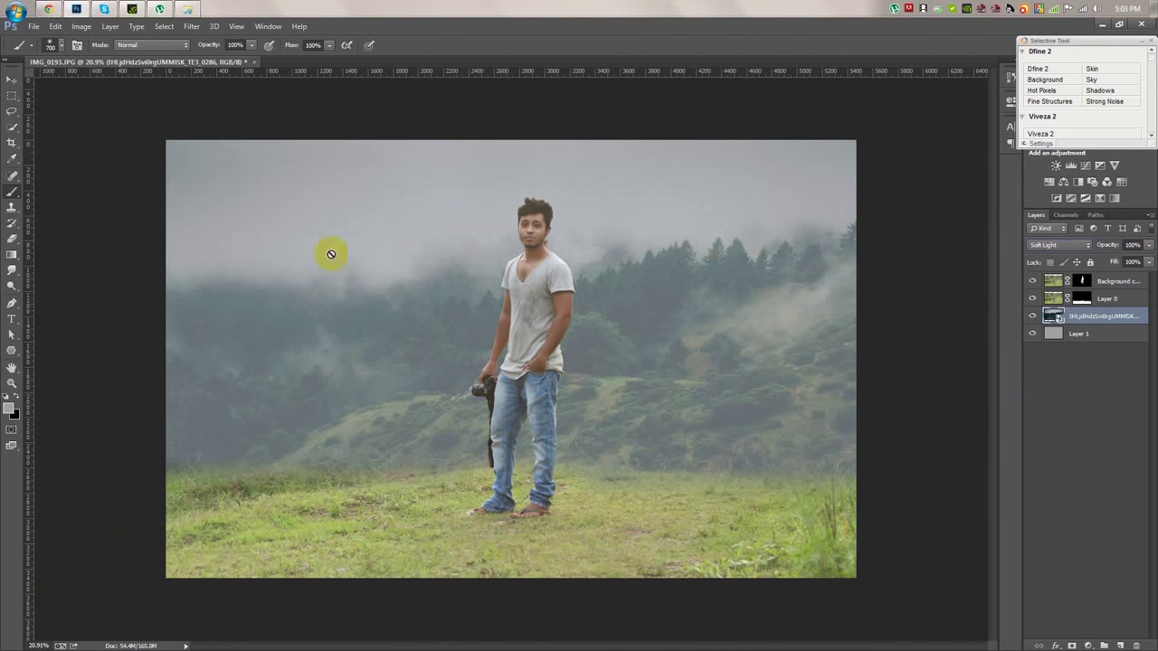
{"action": "left_click", "coordinate": [12, 79]}
{"action": "left_click_drag", "start_coordinate": [649, 294], "coordinate": [649, 337]}
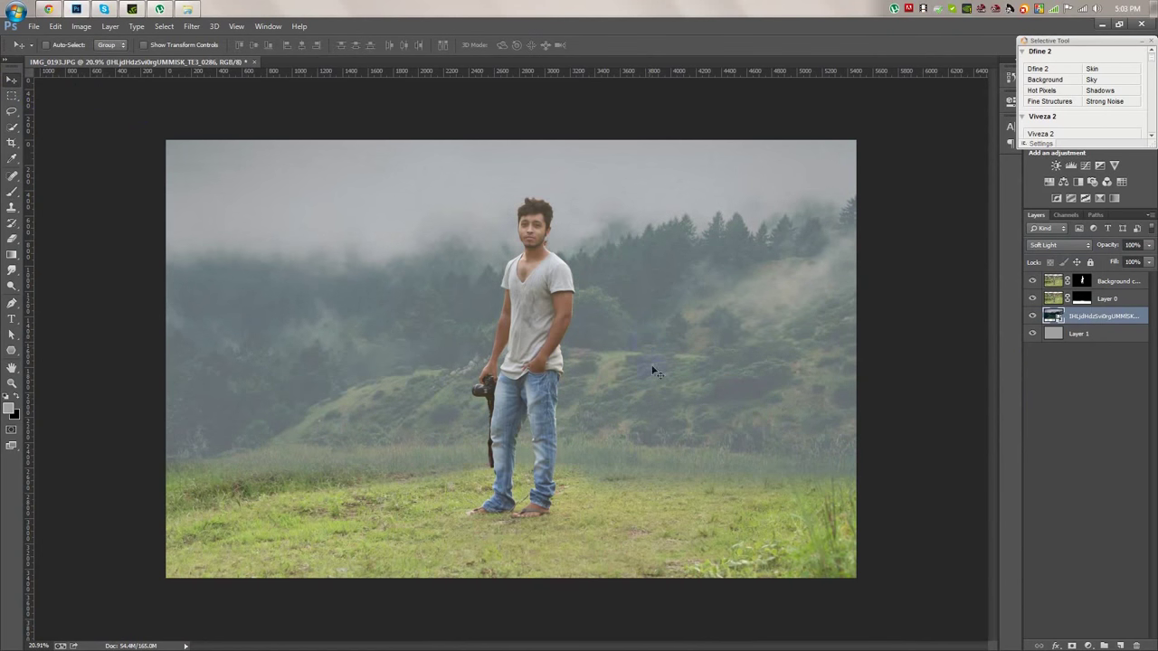
{"action": "left_click", "coordinate": [1060, 245]}
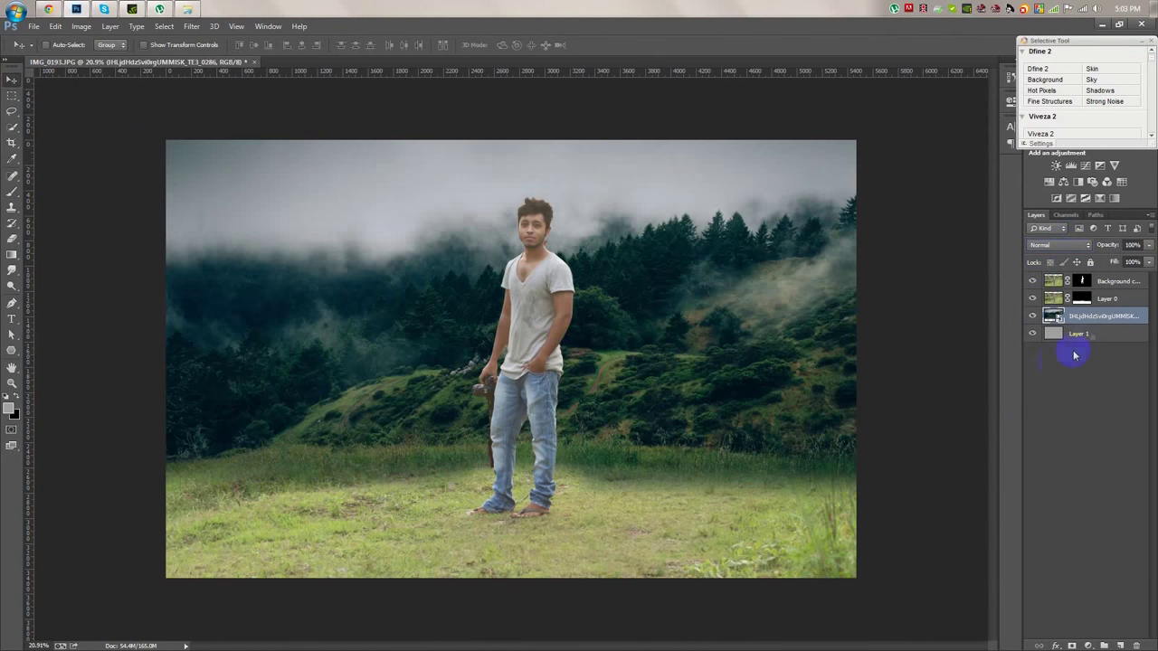
{"action": "right_click", "coordinate": [1090, 318]}
{"action": "left_click", "coordinate": [739, 312]}
Apply Camera Raw: Shadows +100, Whites +39, Blacks +49, Exposure +0.20, slightly warmer, highlights lowered.
{"action": "left_click", "coordinate": [190, 25]}
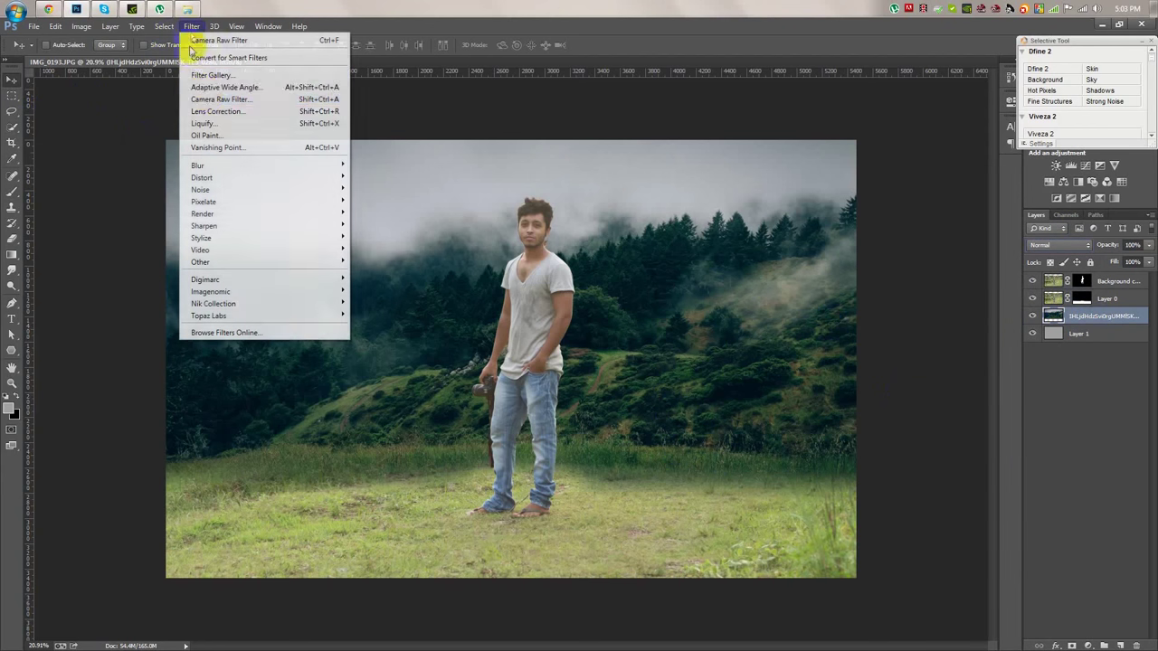
{"action": "left_click", "coordinate": [219, 101]}
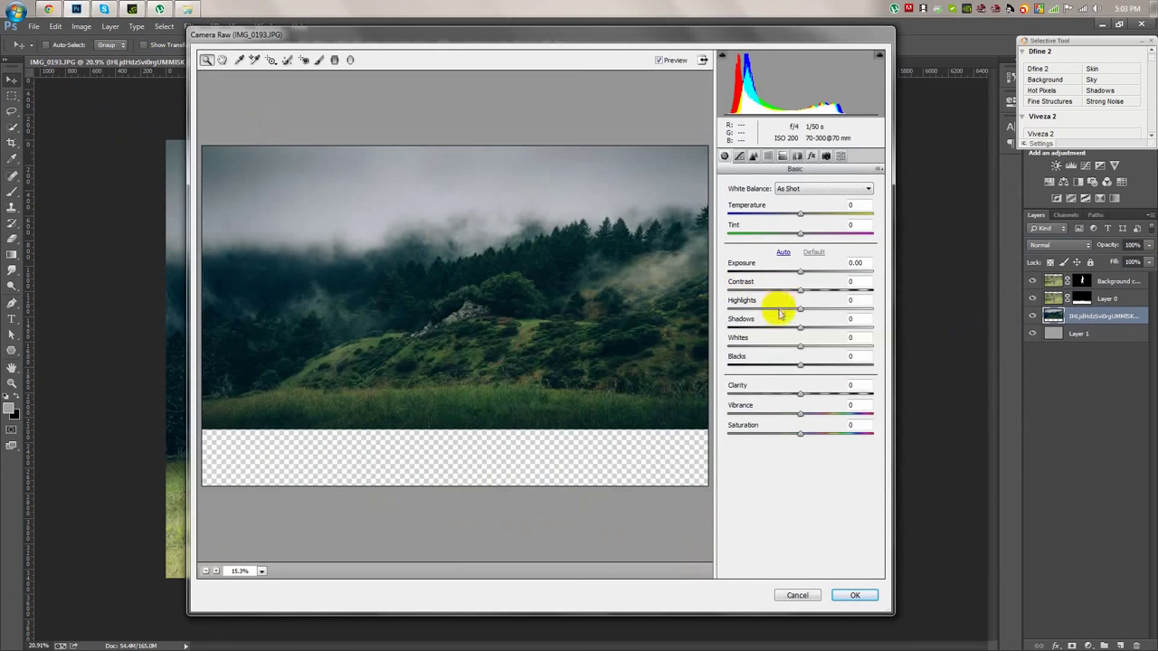
{"action": "left_click_drag", "start_coordinate": [800, 327], "coordinate": [872, 328]}
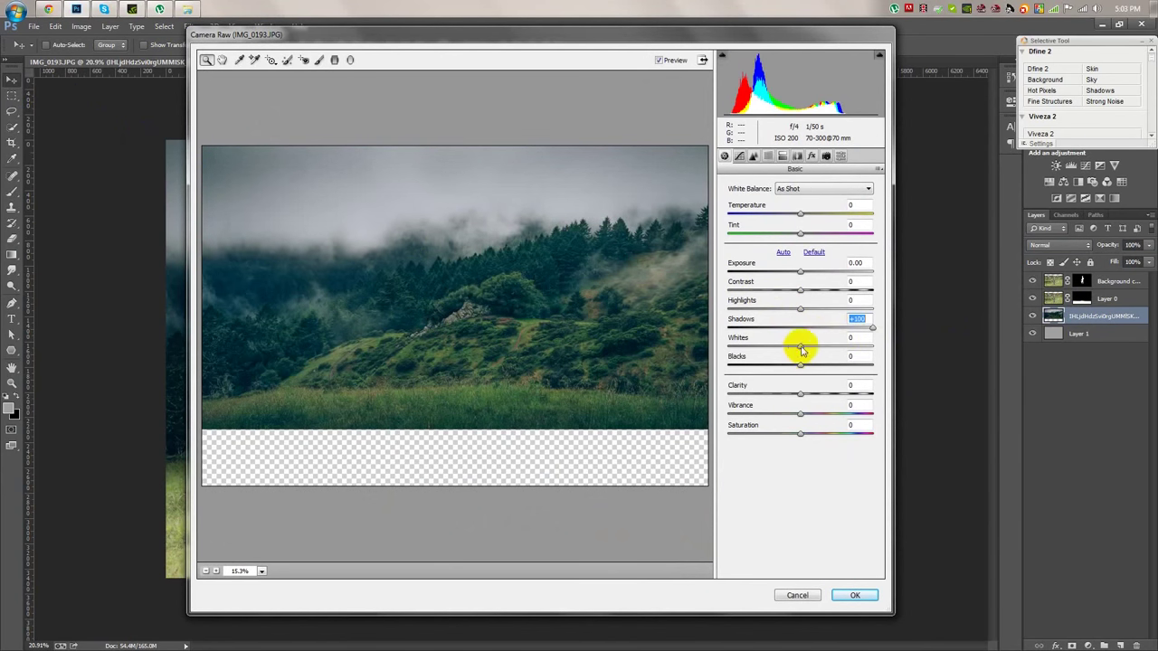
{"action": "mouse_move", "coordinate": [814, 347]}
{"action": "left_mouse_down"}
{"action": "mouse_move", "coordinate": [828, 347]}
{"action": "mouse_move", "coordinate": [818, 368]}
{"action": "mouse_move", "coordinate": [834, 366]}
{"action": "left_mouse_up"}
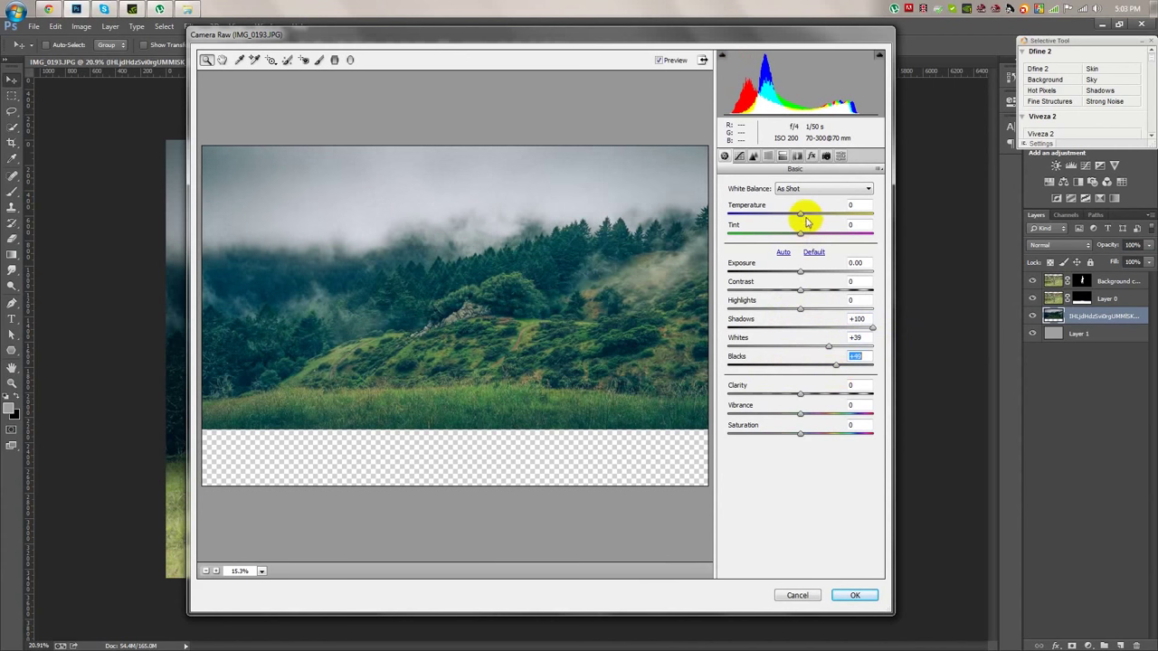
{"action": "left_click_drag", "start_coordinate": [807, 218], "coordinate": [815, 217]}
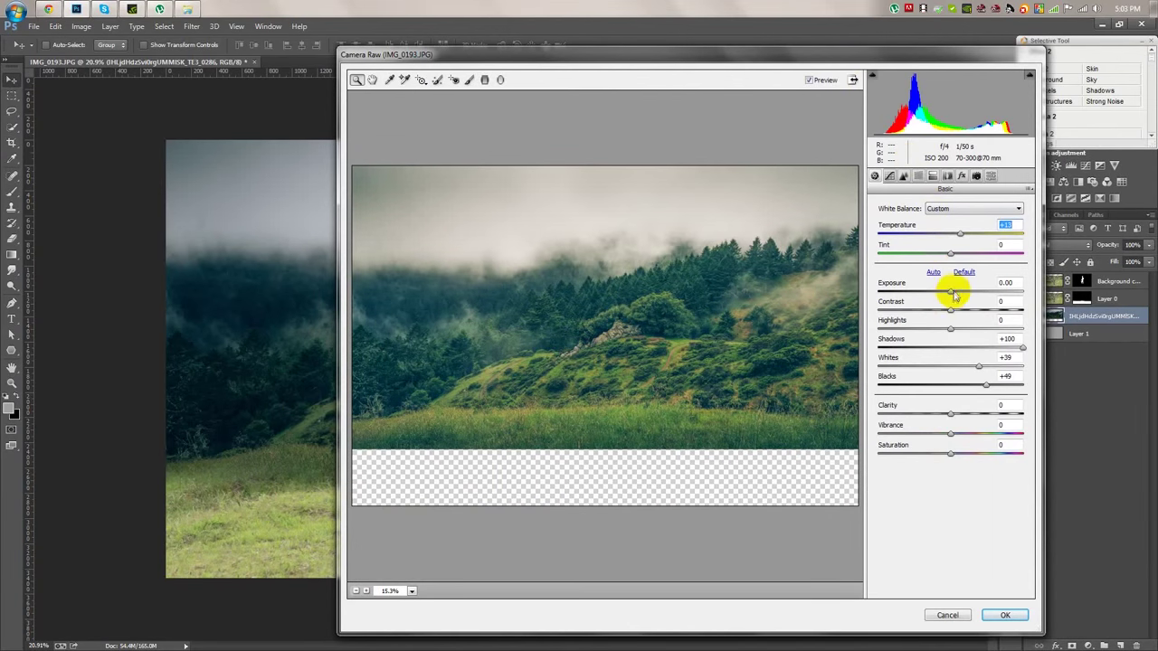
{"action": "left_click_drag", "start_coordinate": [953, 294], "coordinate": [957, 297]}
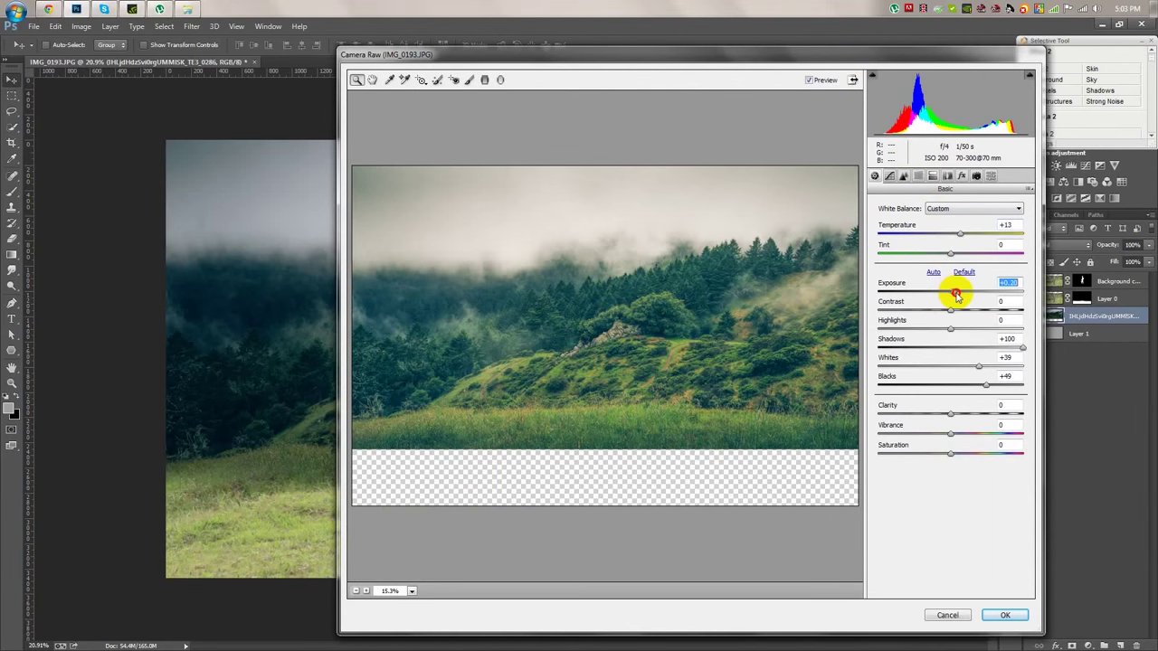
{"action": "left_click_drag", "start_coordinate": [951, 337], "coordinate": [831, 336]}
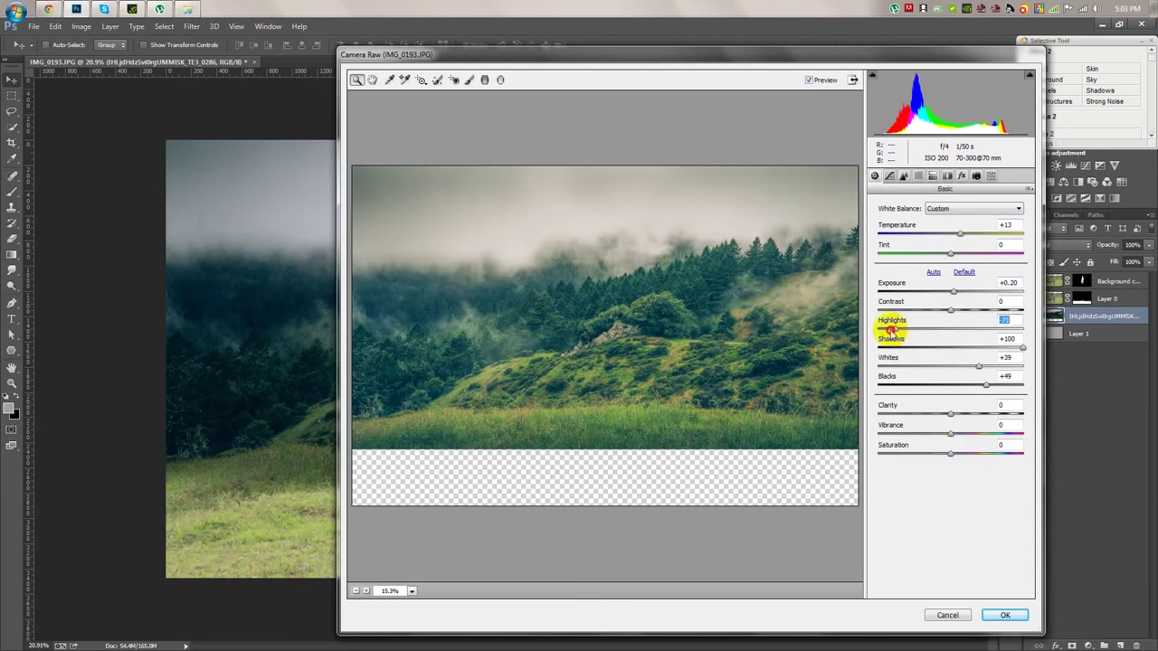
{"action": "left_click", "coordinate": [1004, 615]}
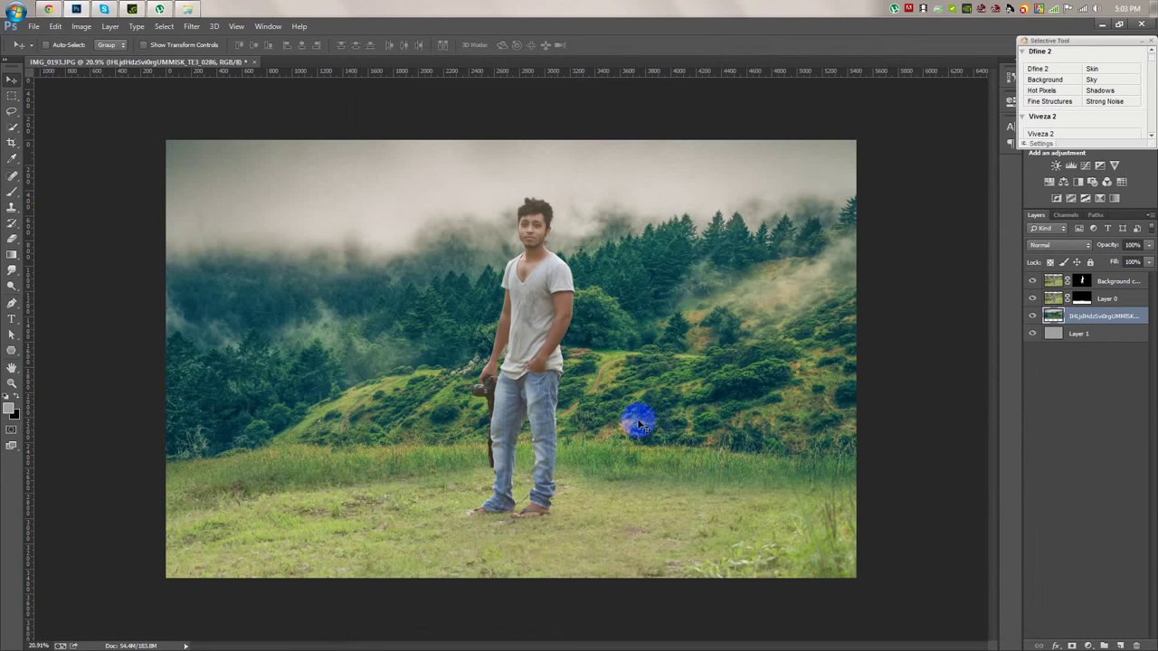
Apply Curves to the forest with the black point lifted to output 57 for a matte look.
{"action": "key", "text": "ctrl+m"}
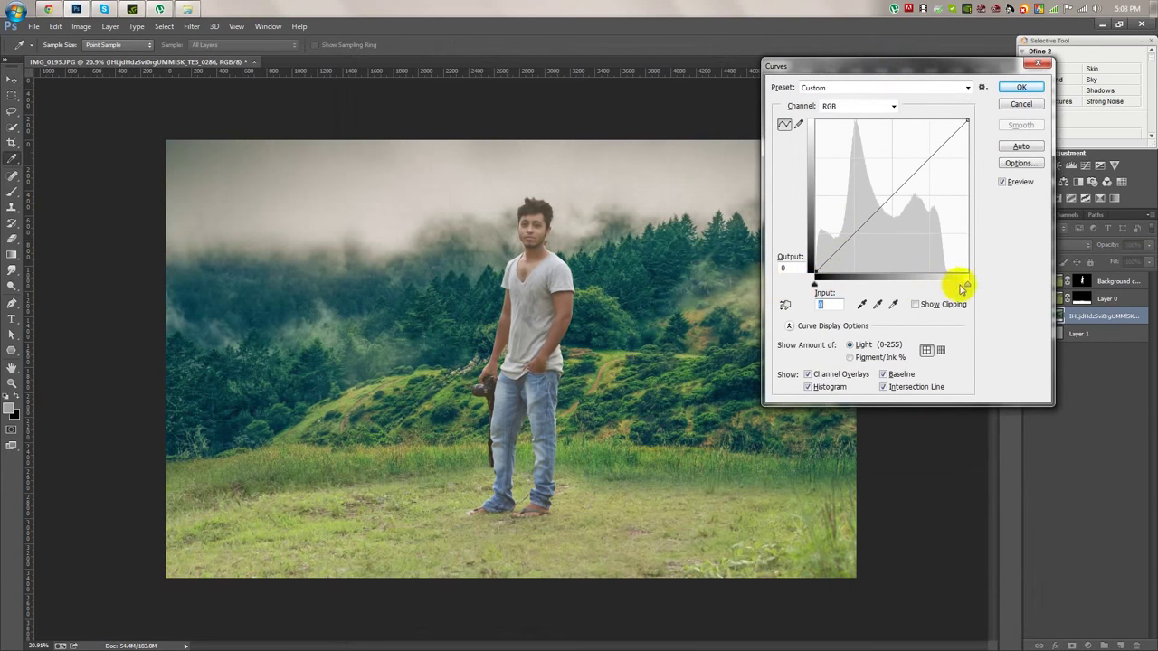
{"action": "left_click_drag", "start_coordinate": [967, 284], "coordinate": [962, 288]}
{"action": "left_click_drag", "start_coordinate": [965, 121], "coordinate": [961, 121]}
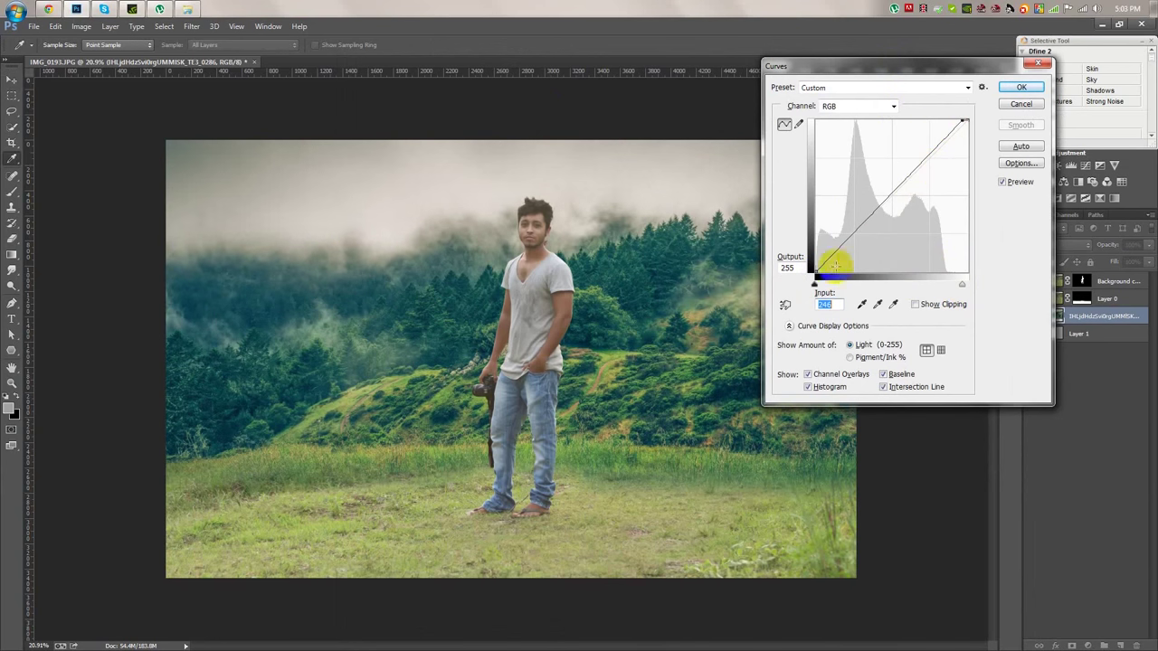
{"action": "left_click_drag", "start_coordinate": [815, 269], "coordinate": [798, 240]}
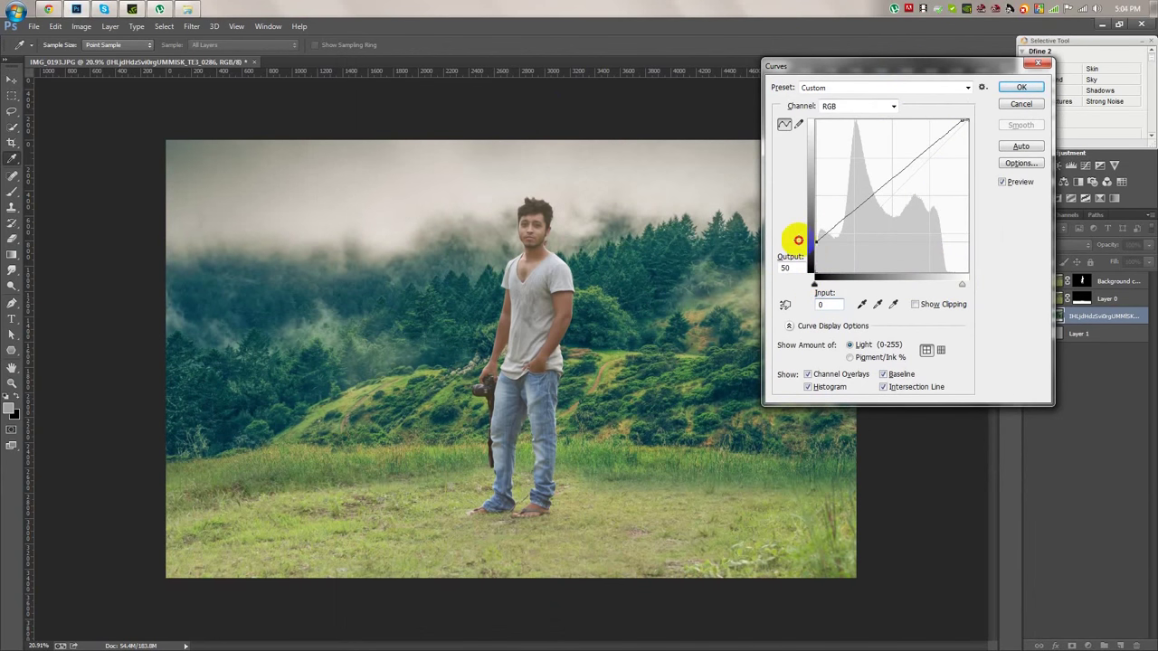
{"action": "mouse_move", "coordinate": [798, 240]}
{"action": "left_mouse_down"}
{"action": "mouse_move", "coordinate": [792, 229]}
{"action": "mouse_move", "coordinate": [790, 239]}
{"action": "left_mouse_up"}
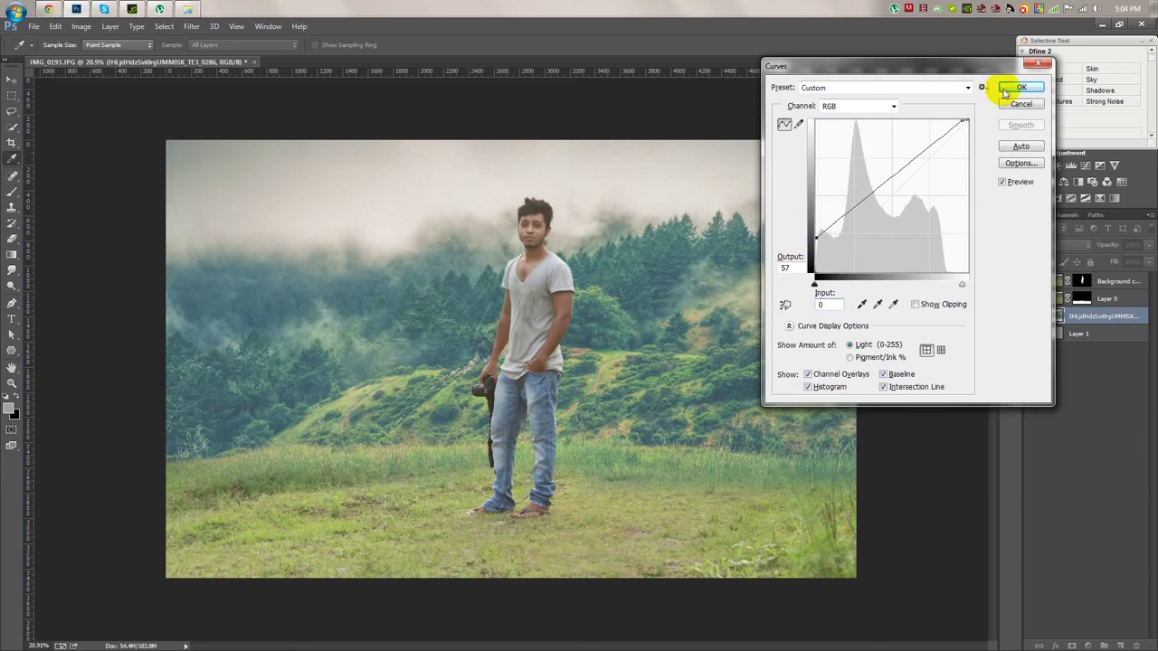
{"action": "left_click", "coordinate": [1021, 86]}
{"action": "left_click", "coordinate": [1113, 283], "text": "shift"}
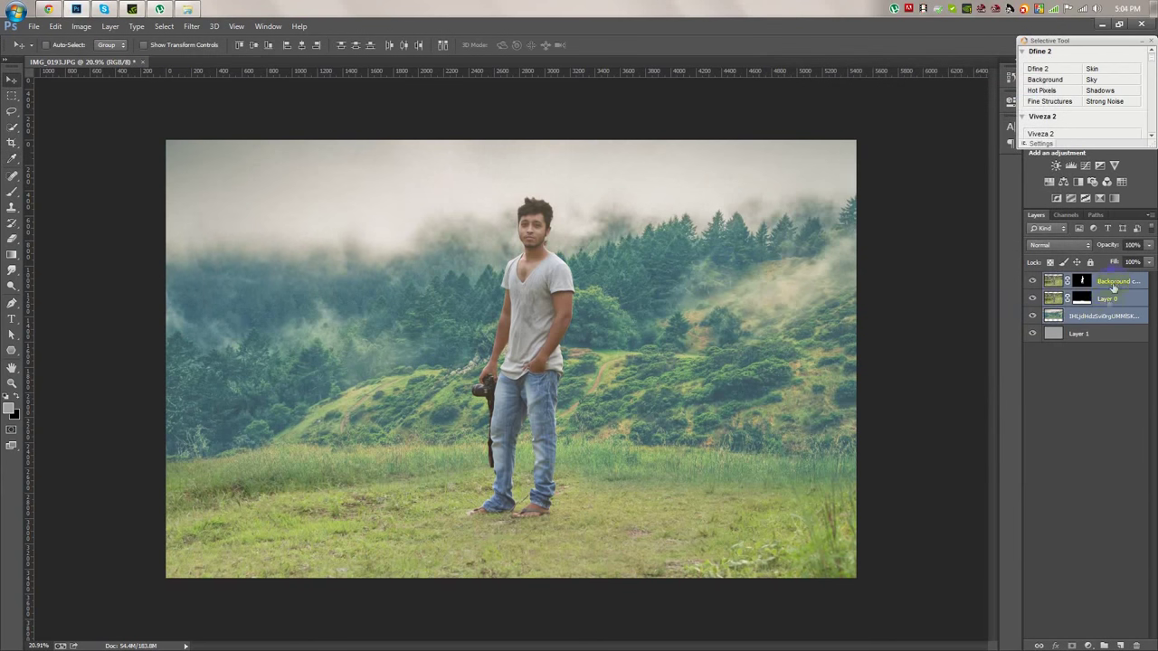
Move the man and landscape down together and crop a little off the top edge.
{"action": "left_click_drag", "start_coordinate": [757, 286], "coordinate": [758, 319]}
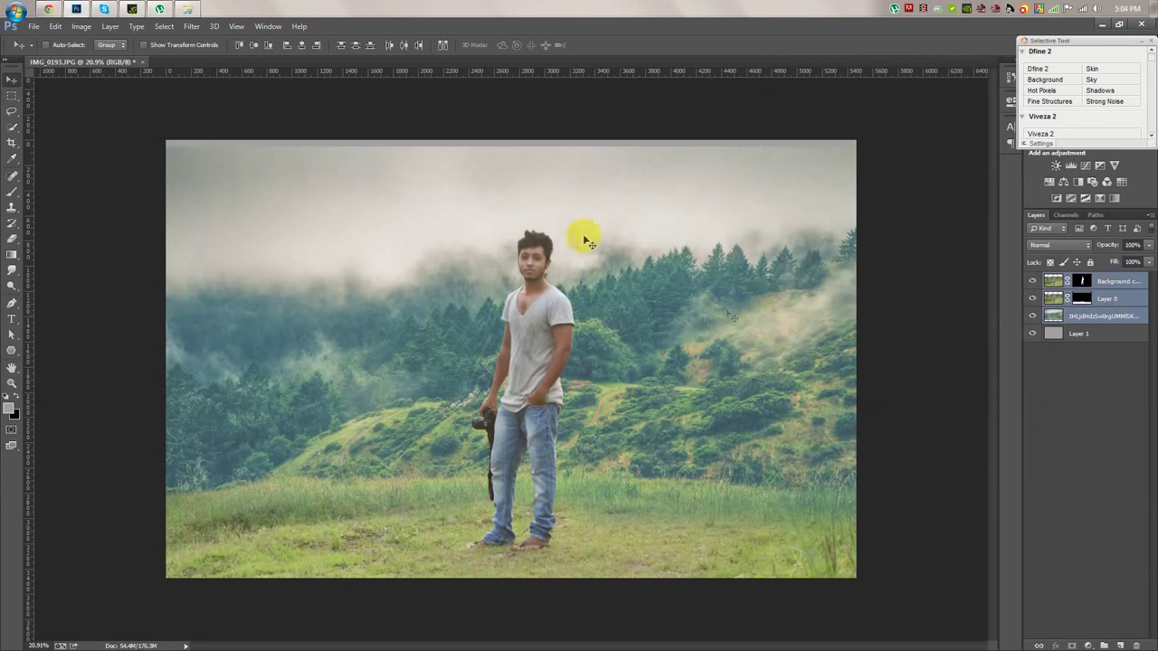
{"action": "key", "text": "c"}
{"action": "left_click_drag", "start_coordinate": [511, 142], "coordinate": [512, 145]}
{"action": "left_click", "coordinate": [597, 45]}
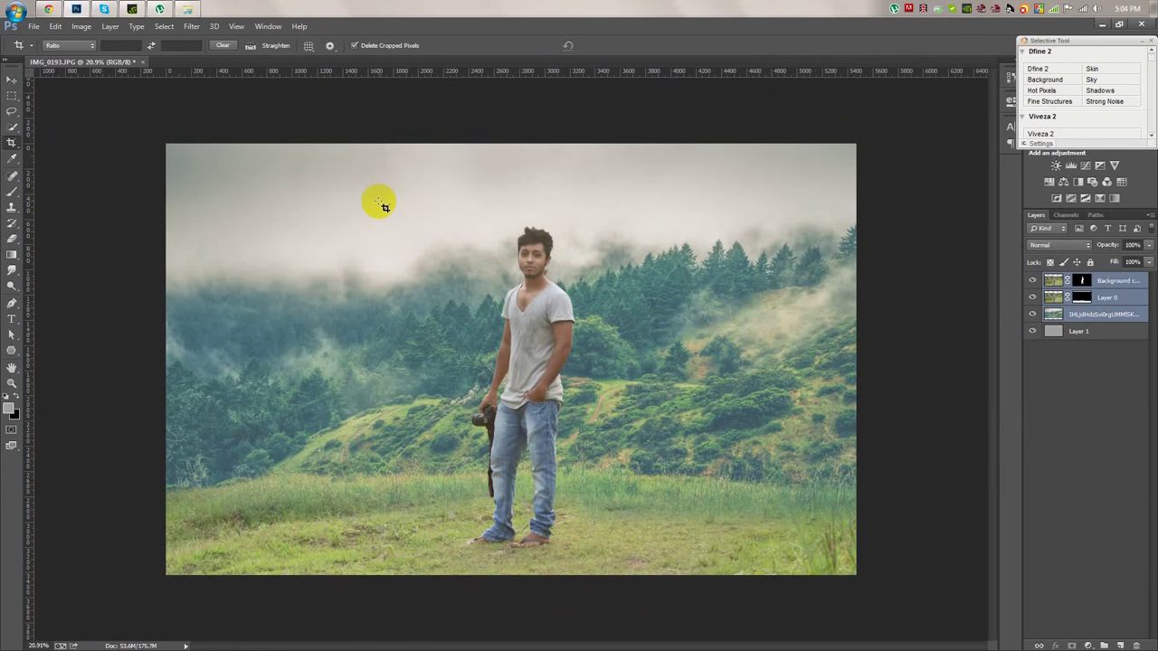
{"action": "left_click", "coordinate": [19, 81]}
Merge Background copy and Layer 0 with Ctrl+E, and make the misty landscape visible again.
{"action": "scroll", "coordinate": [774, 434], "scroll_direction": "up", "scroll_amount": 1}
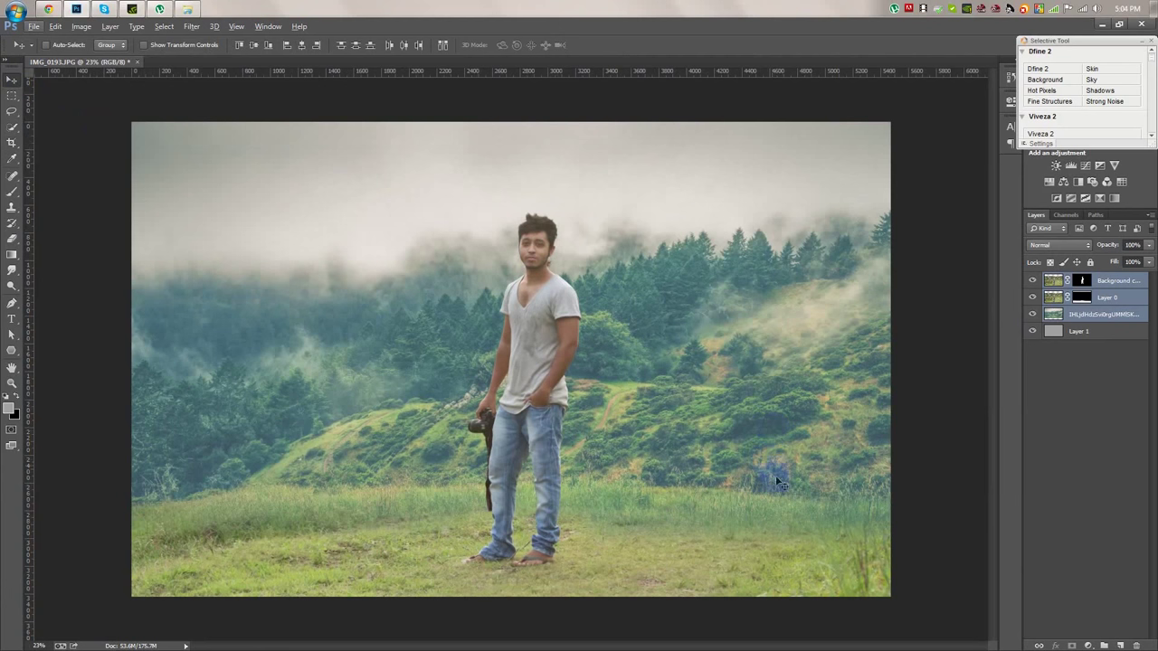
{"action": "left_click", "coordinate": [1126, 301]}
{"action": "left_click", "coordinate": [1110, 284], "text": "shift"}
{"action": "key", "text": "ctrl+e"}
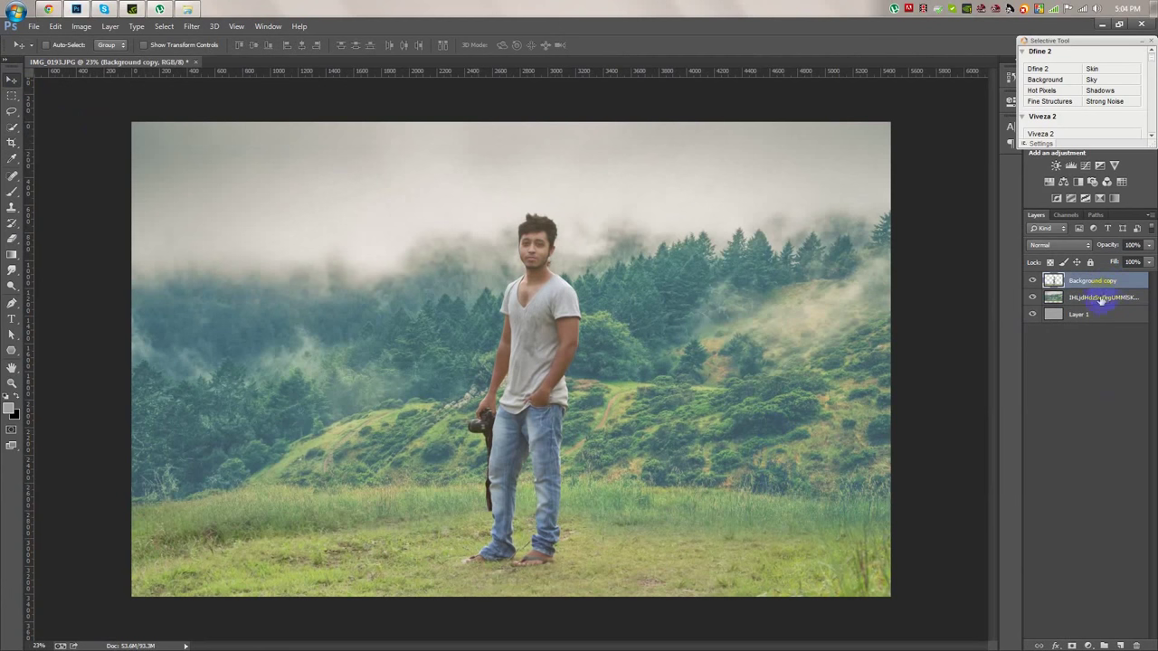
{"action": "left_click", "coordinate": [1034, 297]}
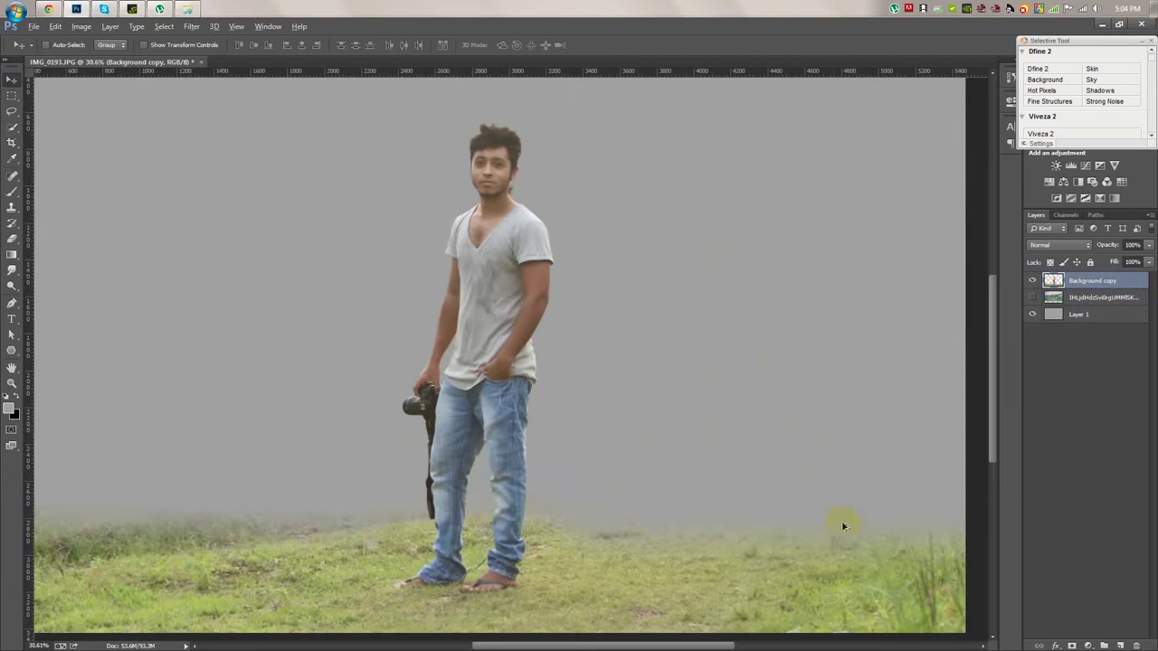
{"action": "left_click", "coordinate": [1032, 296]}
{"action": "left_click", "coordinate": [1099, 297]}
{"action": "left_click", "coordinate": [187, 9]}
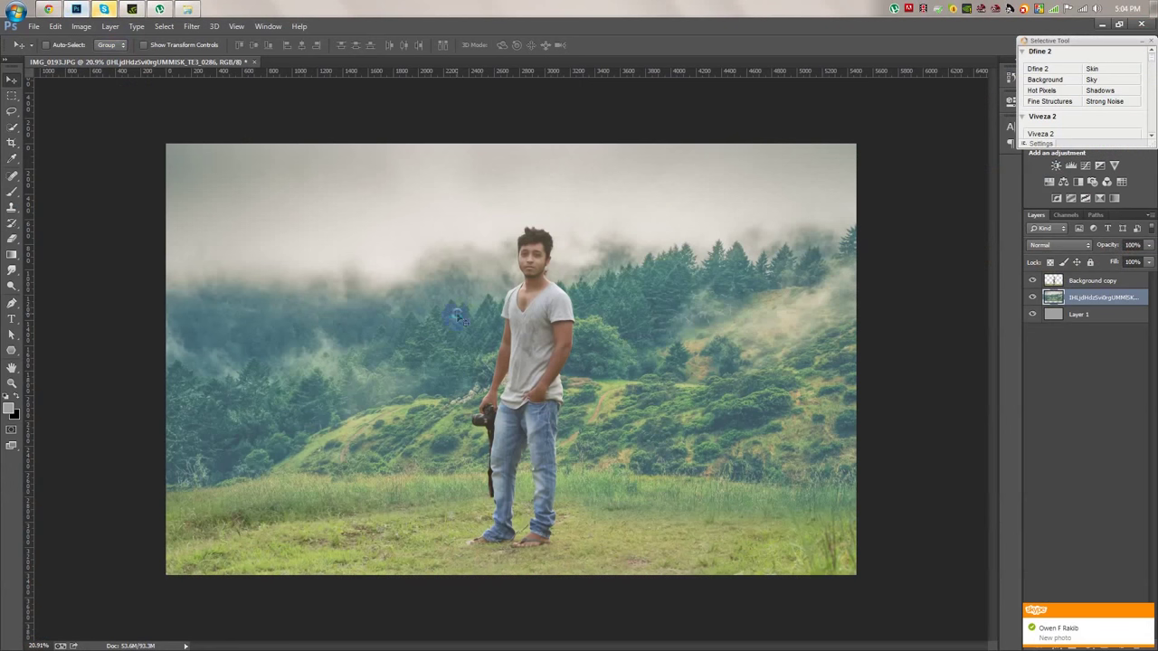
Drag the blackforest cabin photo from Explorer onto the Photoshop canvas.
{"action": "left_click_drag", "start_coordinate": [456, 316], "coordinate": [486, 320]}
Scale the placed cabin photo to cover the canvas, commit it, then delete that layer.
{"action": "left_click_drag", "start_coordinate": [631, 269], "coordinate": [746, 219]}
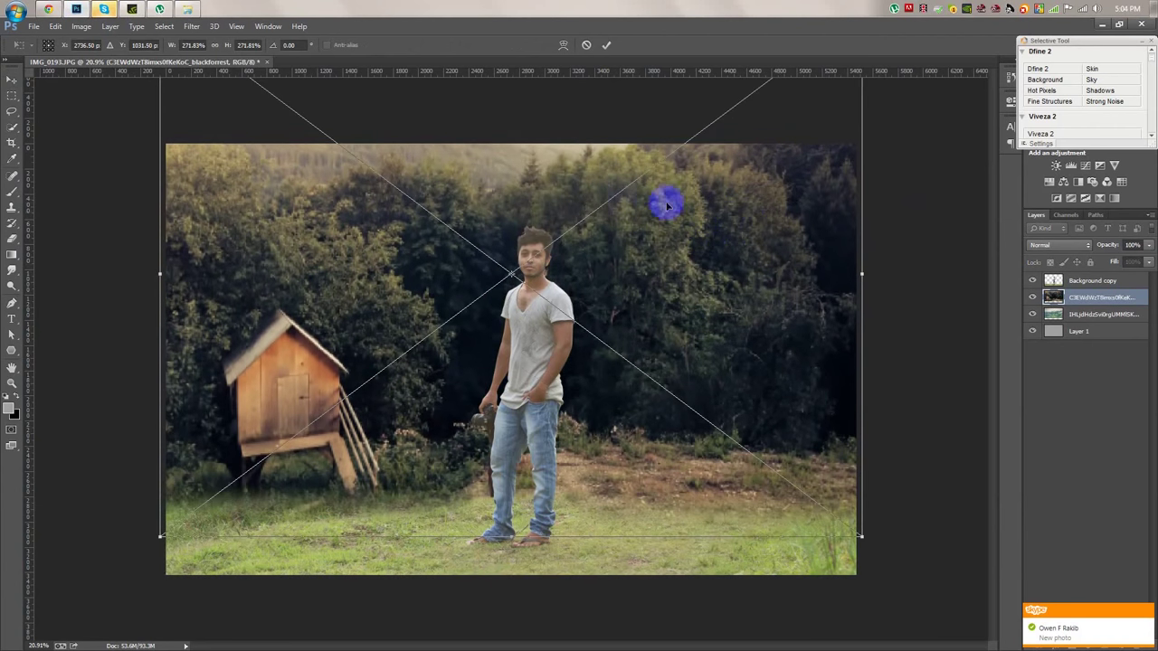
{"action": "scroll", "coordinate": [556, 134], "scroll_direction": "down", "scroll_amount": 2}
{"action": "scroll", "coordinate": [541, 155], "scroll_direction": "down", "scroll_amount": 1}
{"action": "left_click_drag", "start_coordinate": [509, 118], "coordinate": [511, 212]}
{"action": "left_click", "coordinate": [606, 44]}
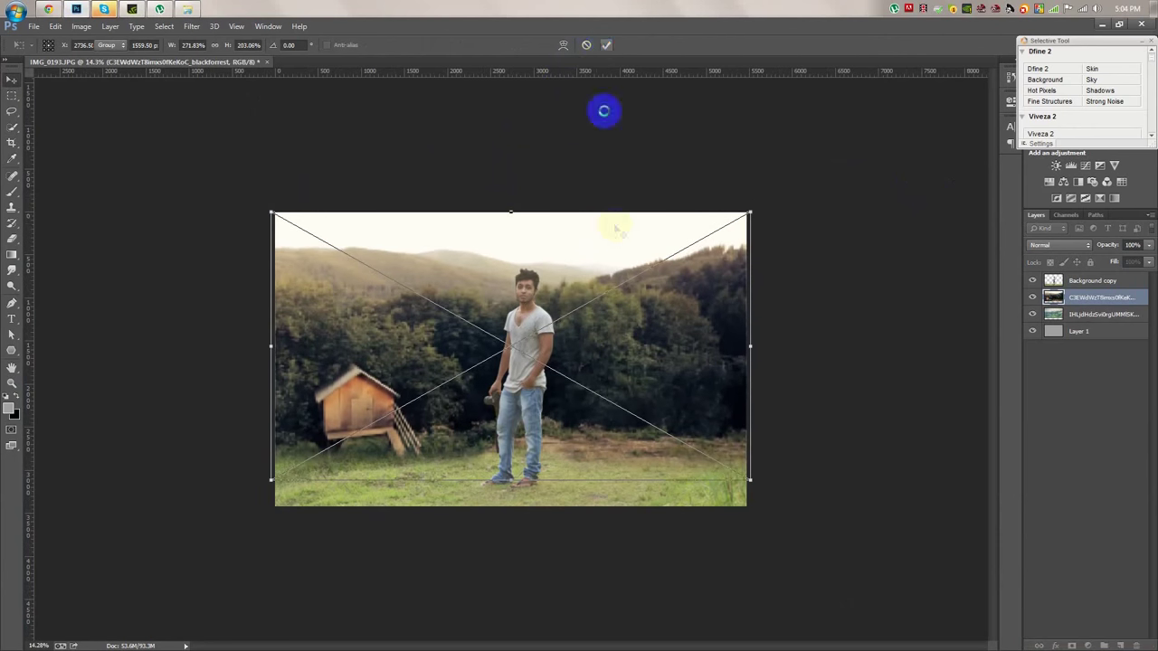
{"action": "scroll", "coordinate": [589, 323], "scroll_direction": "up", "scroll_amount": 1}
{"action": "scroll", "coordinate": [589, 323], "scroll_direction": "up", "scroll_amount": 1}
{"action": "scroll", "coordinate": [592, 331], "scroll_direction": "up", "scroll_amount": 1}
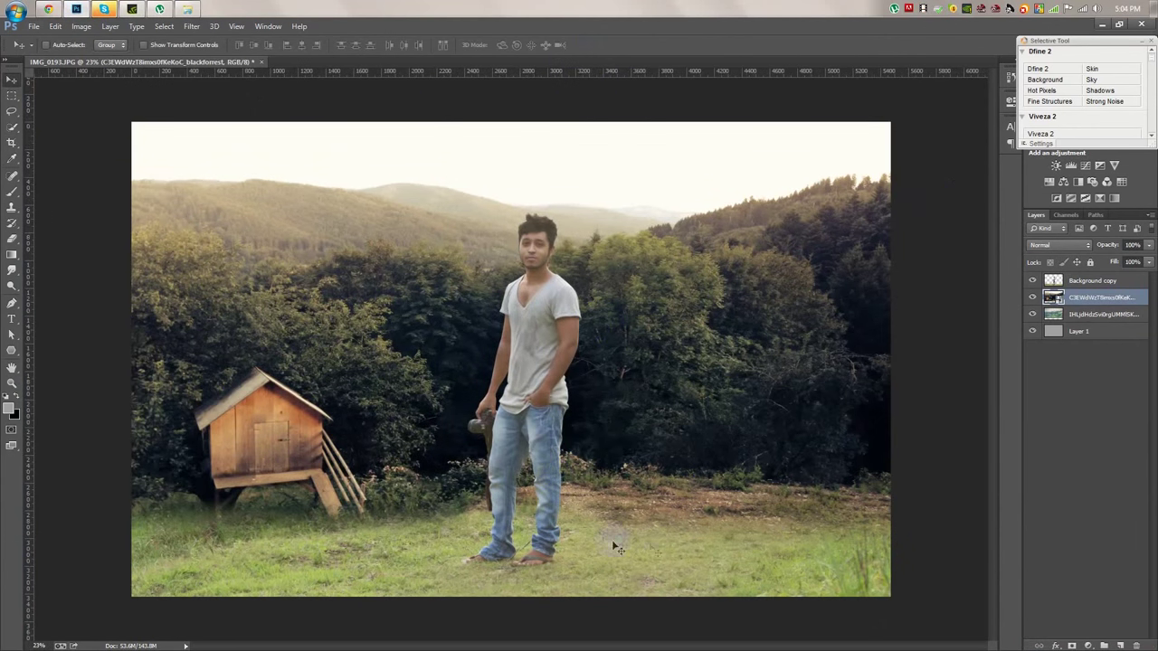
{"action": "key", "text": "Delete"}
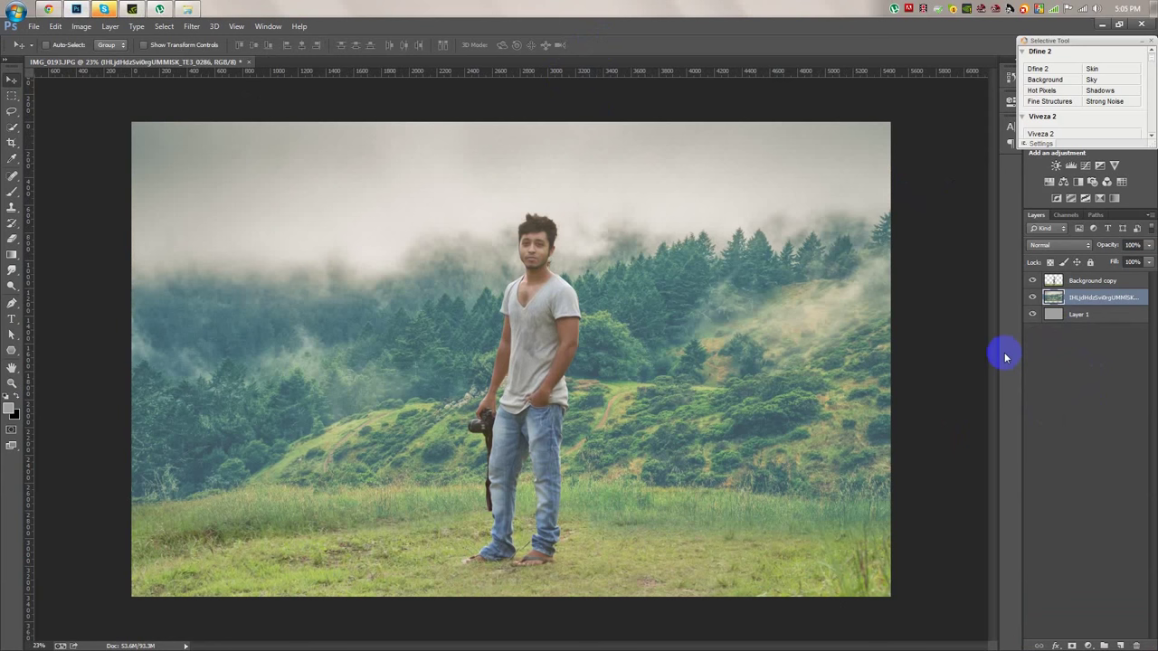
Color Balance Background copy: midtones green +30, highlights +12, +17, +34.
{"action": "left_click", "coordinate": [1093, 285]}
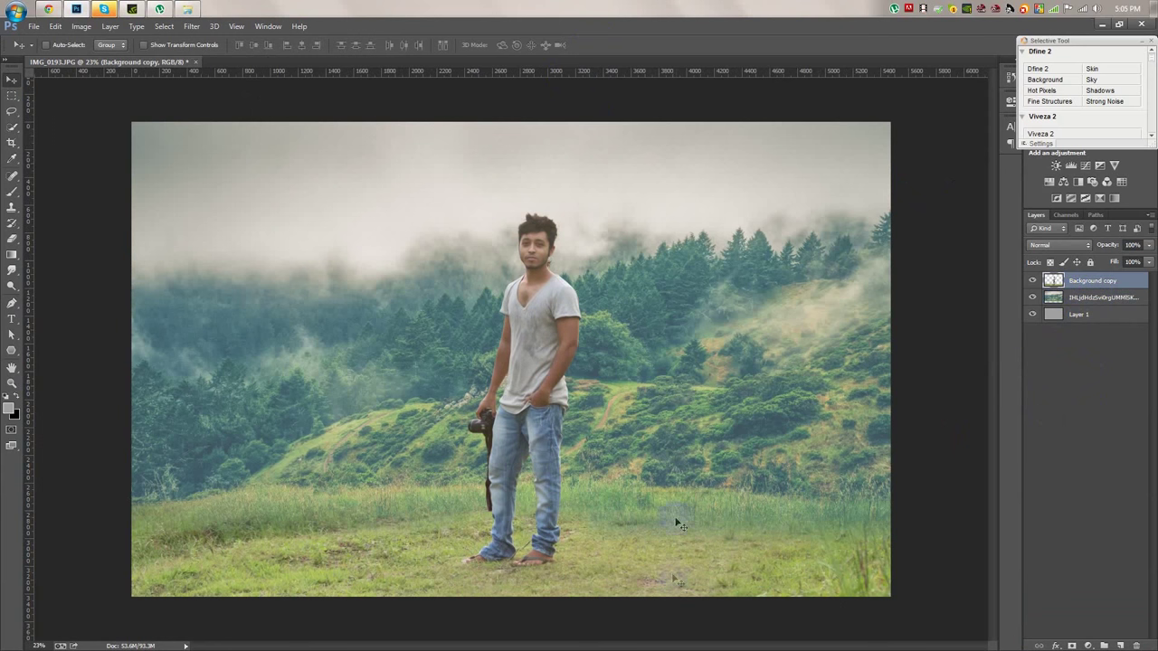
{"action": "left_click", "coordinate": [82, 25]}
{"action": "mouse_move", "coordinate": [99, 58]}
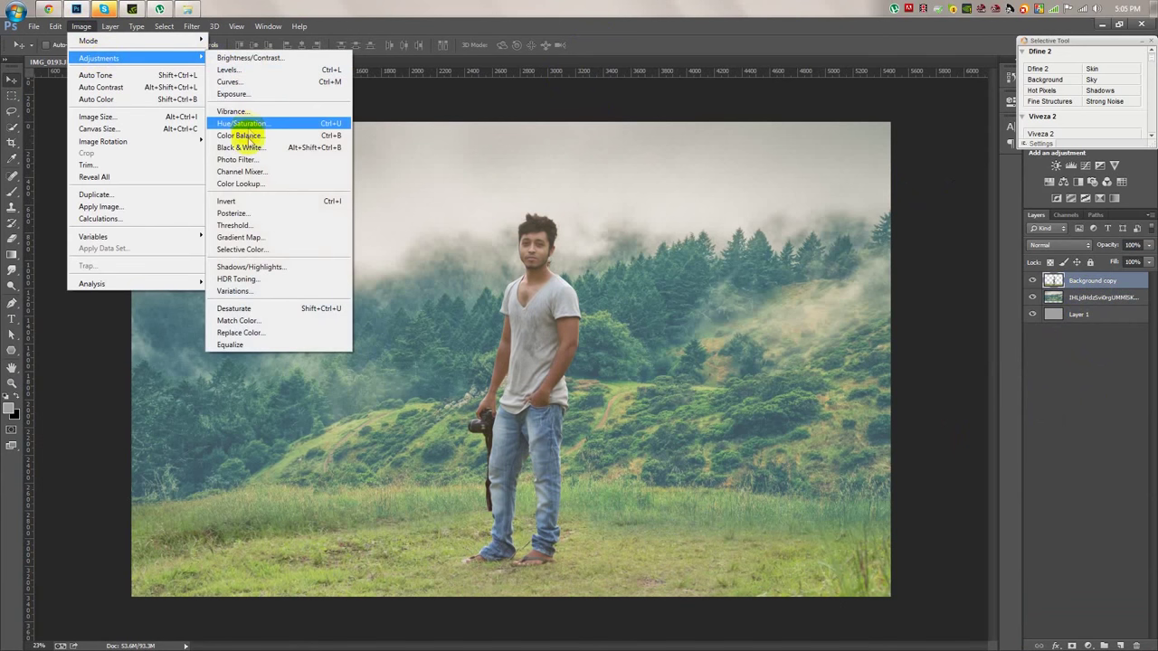
{"action": "left_click", "coordinate": [239, 134]}
{"action": "left_click_drag", "start_coordinate": [589, 166], "coordinate": [735, 151]}
{"action": "mouse_move", "coordinate": [699, 207]}
{"action": "left_mouse_down"}
{"action": "mouse_move", "coordinate": [717, 211]}
{"action": "mouse_move", "coordinate": [690, 197]}
{"action": "mouse_move", "coordinate": [712, 225]}
{"action": "left_mouse_up"}
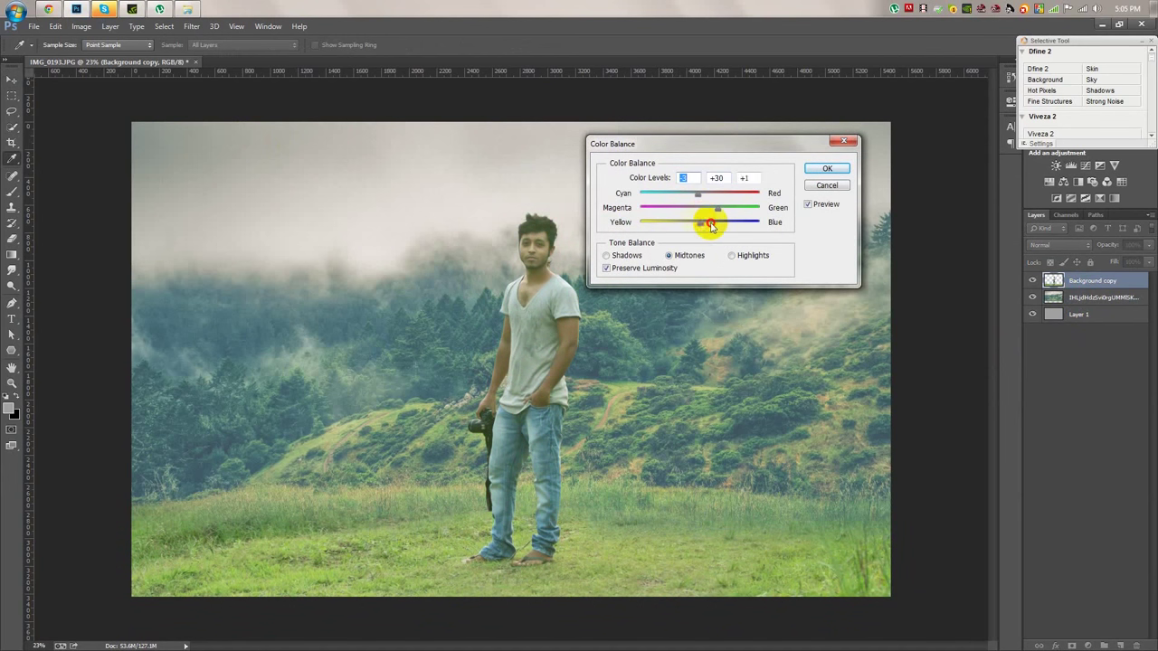
{"action": "left_click", "coordinate": [751, 255]}
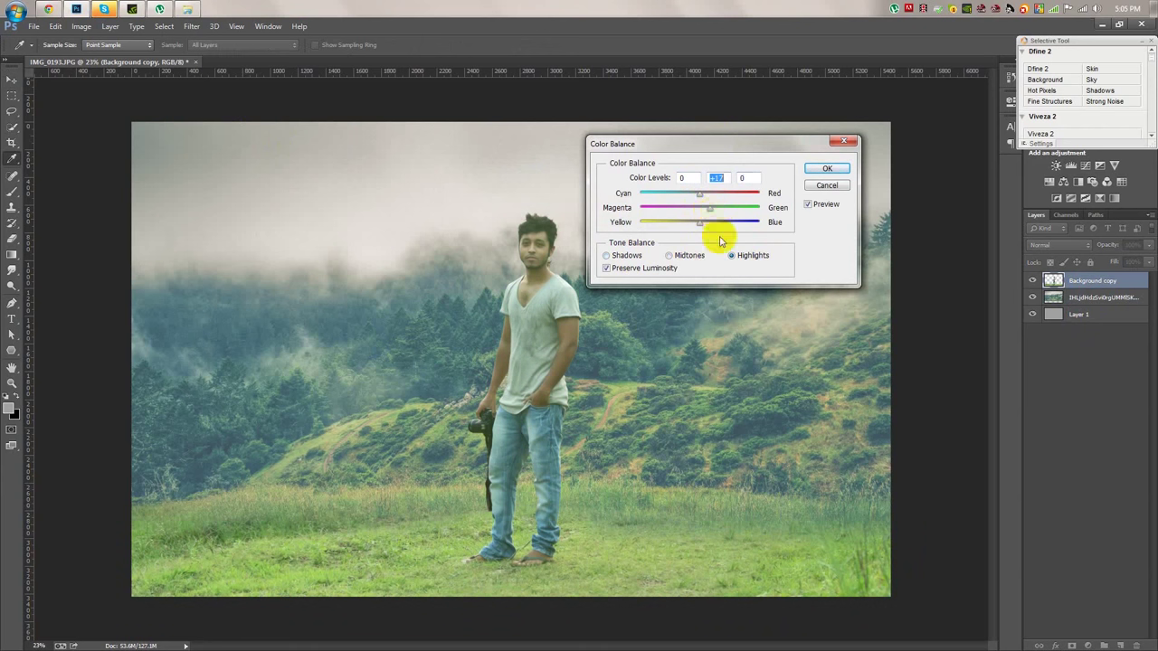
{"action": "left_click_drag", "start_coordinate": [701, 224], "coordinate": [719, 228]}
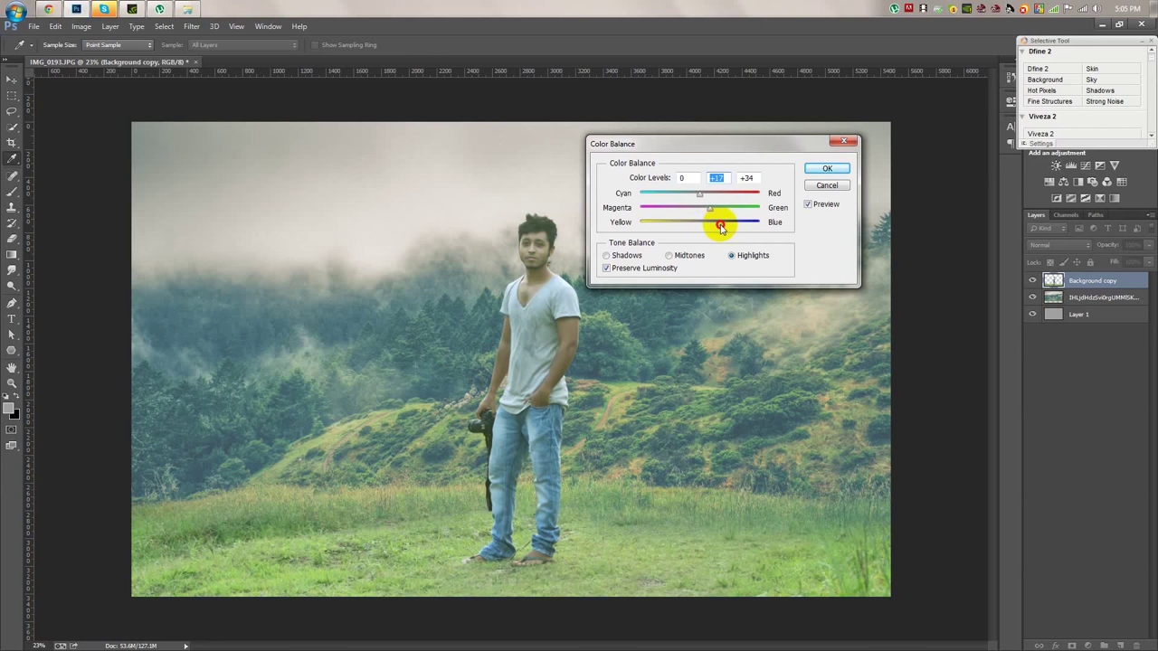
{"action": "left_click_drag", "start_coordinate": [699, 194], "coordinate": [704, 200]}
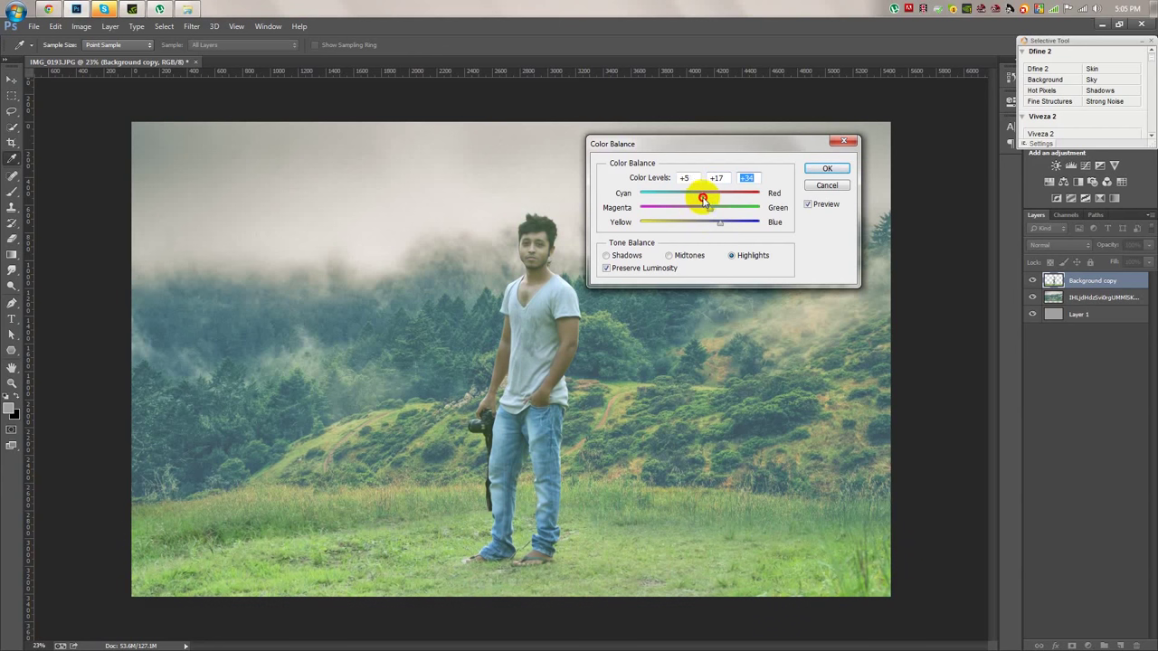
{"action": "left_click", "coordinate": [825, 169]}
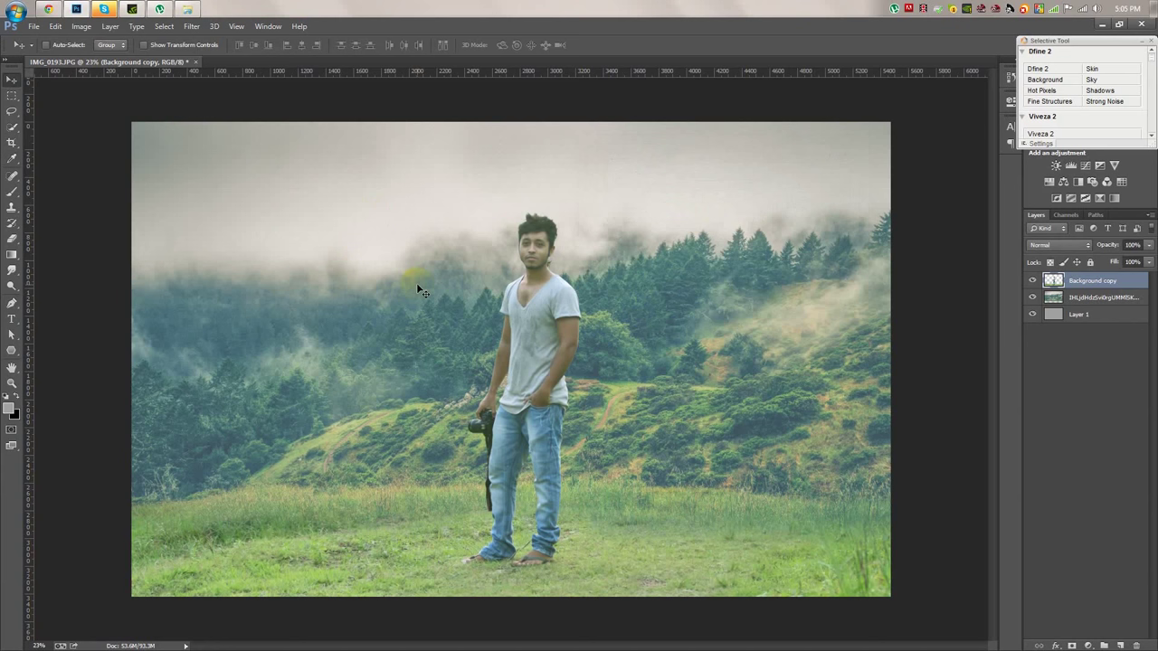
{"action": "left_click", "coordinate": [1032, 281]}
{"action": "left_click", "coordinate": [1032, 280]}
{"action": "left_click", "coordinate": [1032, 296]}
{"action": "left_click", "coordinate": [1032, 314]}
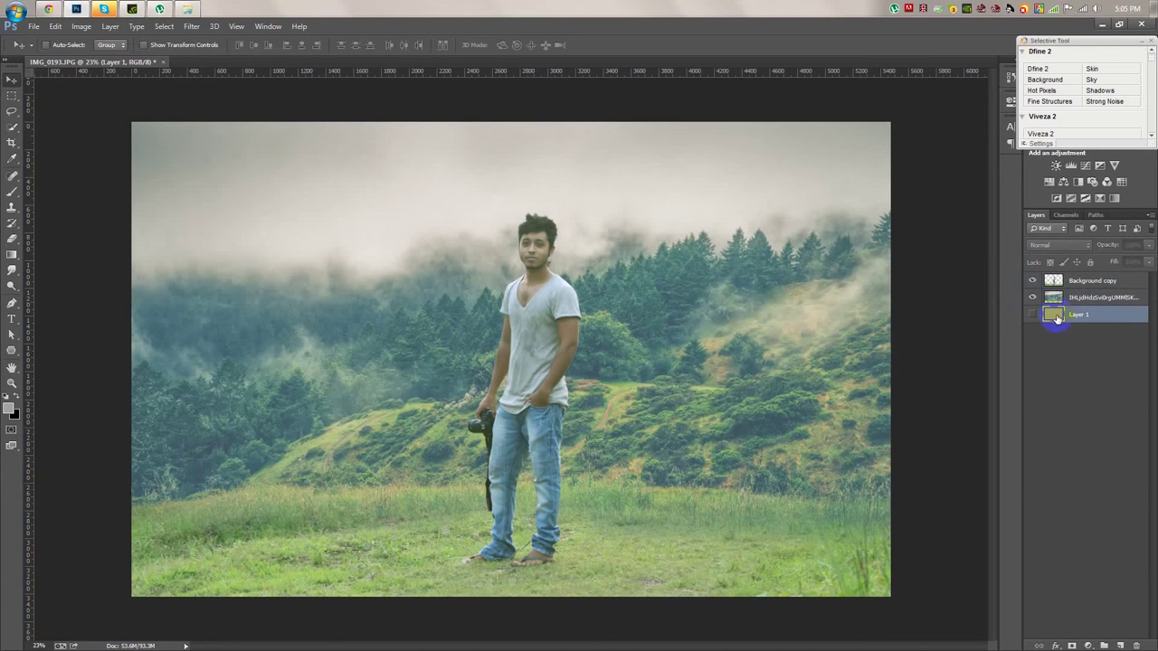
{"action": "left_click", "coordinate": [1032, 314]}
{"action": "left_click", "coordinate": [1095, 297]}
{"action": "left_click", "coordinate": [1058, 244]}
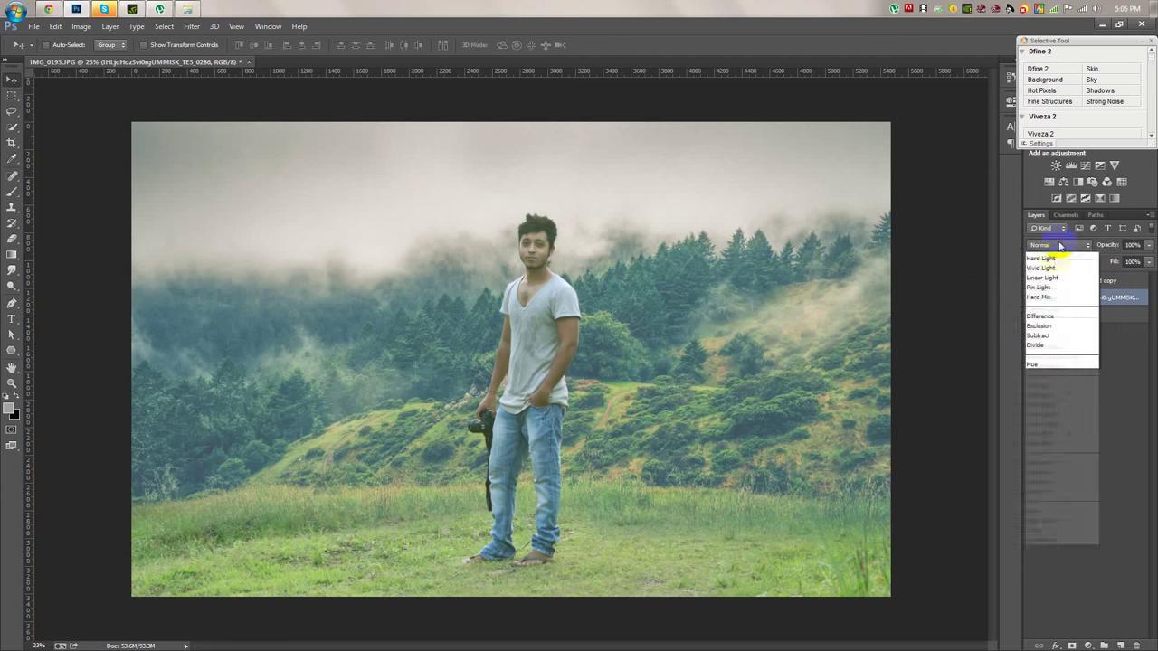
{"action": "left_click", "coordinate": [1046, 357]}
{"action": "scroll", "coordinate": [1054, 246], "scroll_direction": "down", "scroll_amount": 2}
{"action": "scroll", "coordinate": [1055, 246], "scroll_direction": "down", "scroll_amount": 1}
{"action": "scroll", "coordinate": [1055, 246], "scroll_direction": "down", "scroll_amount": 1}
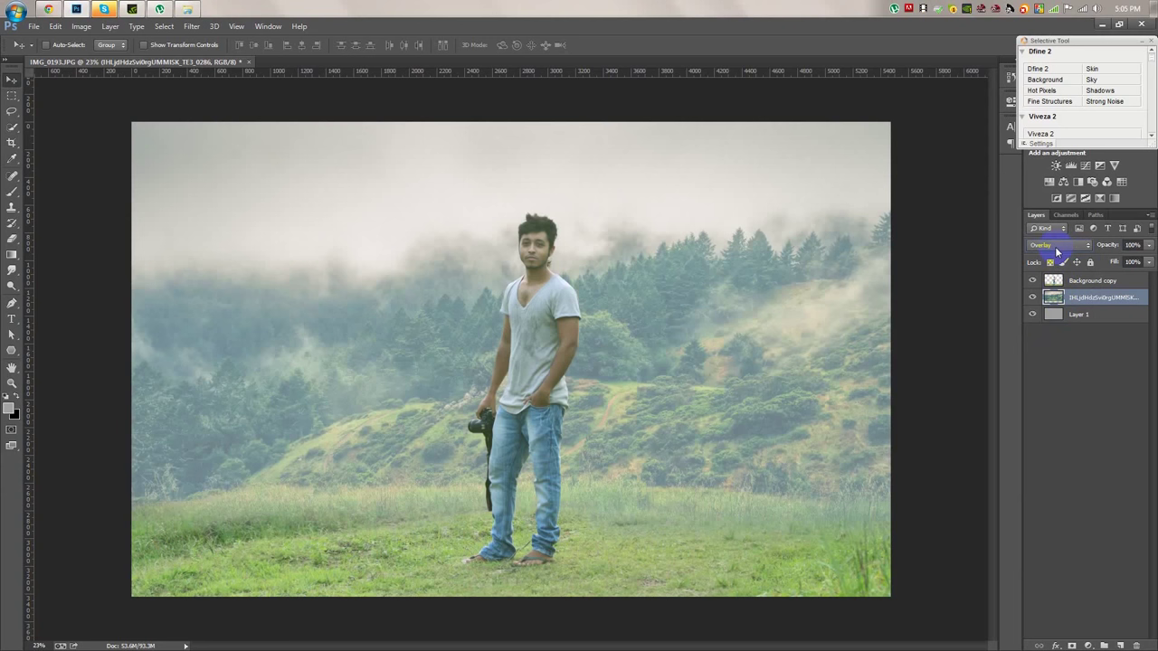
{"action": "left_click", "coordinate": [192, 26]}
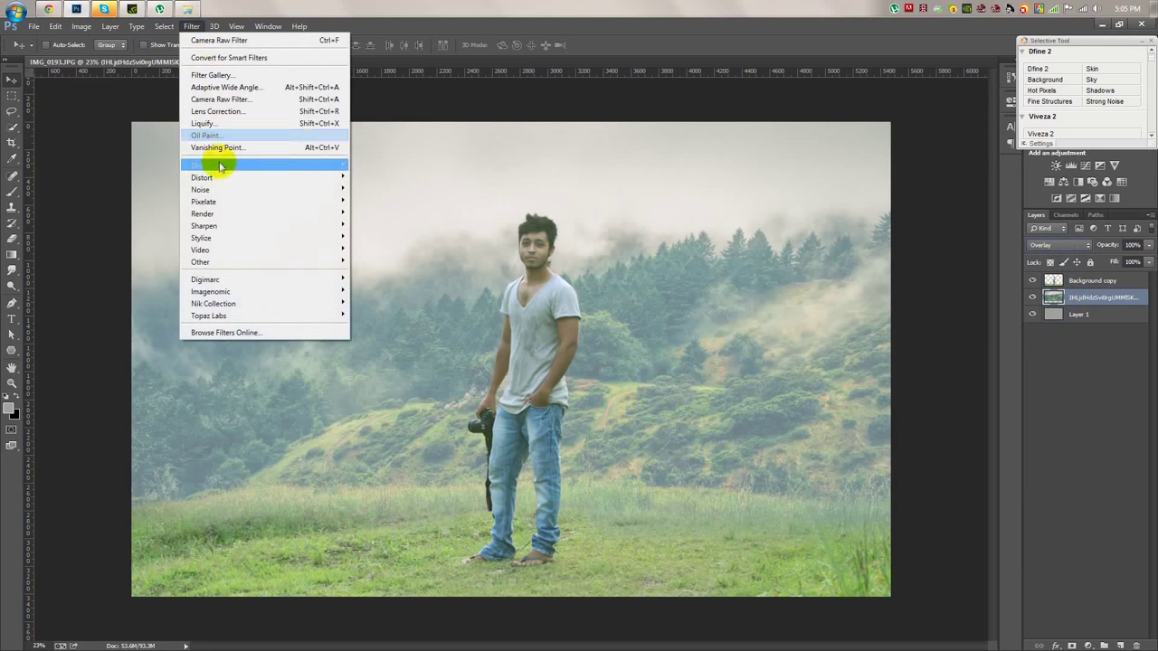
{"action": "mouse_move", "coordinate": [217, 165]}
{"action": "left_click", "coordinate": [412, 256]}
{"action": "left_click_drag", "start_coordinate": [670, 325], "coordinate": [660, 331]}
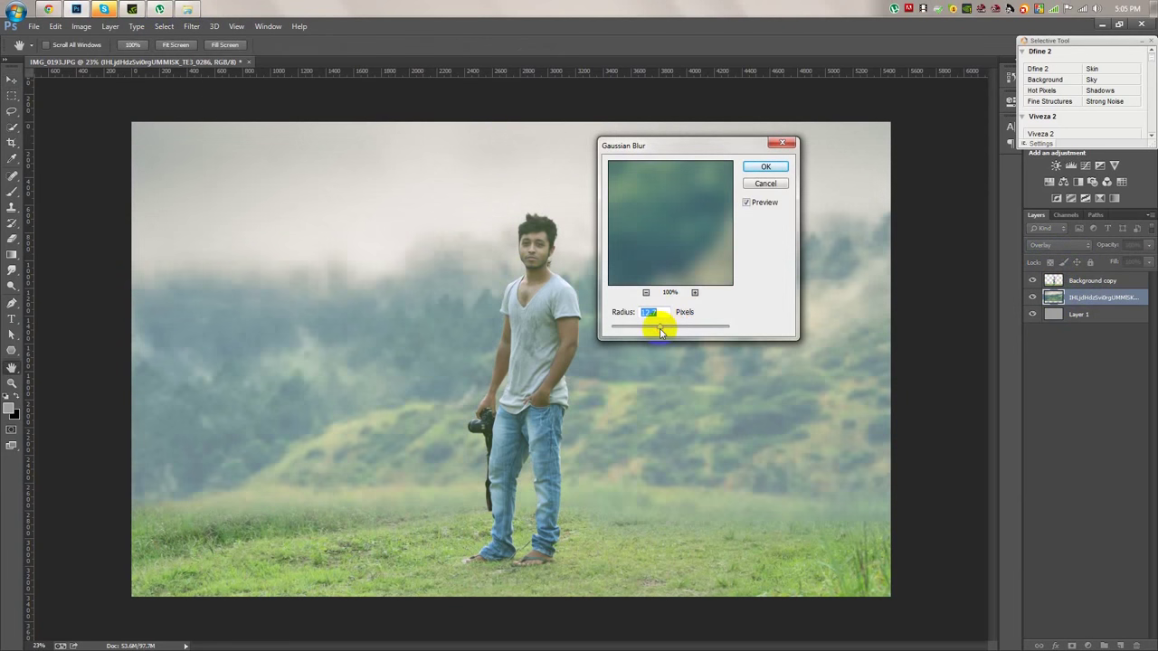
{"action": "left_click_drag", "start_coordinate": [660, 331], "coordinate": [659, 329]}
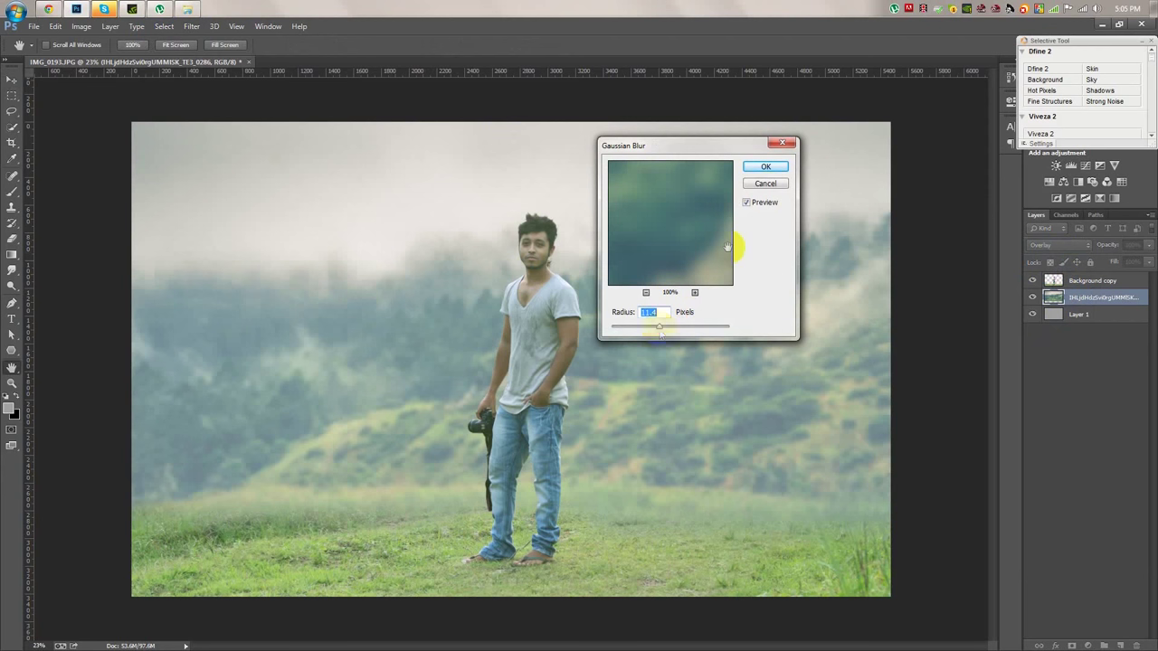
{"action": "left_click", "coordinate": [765, 184]}
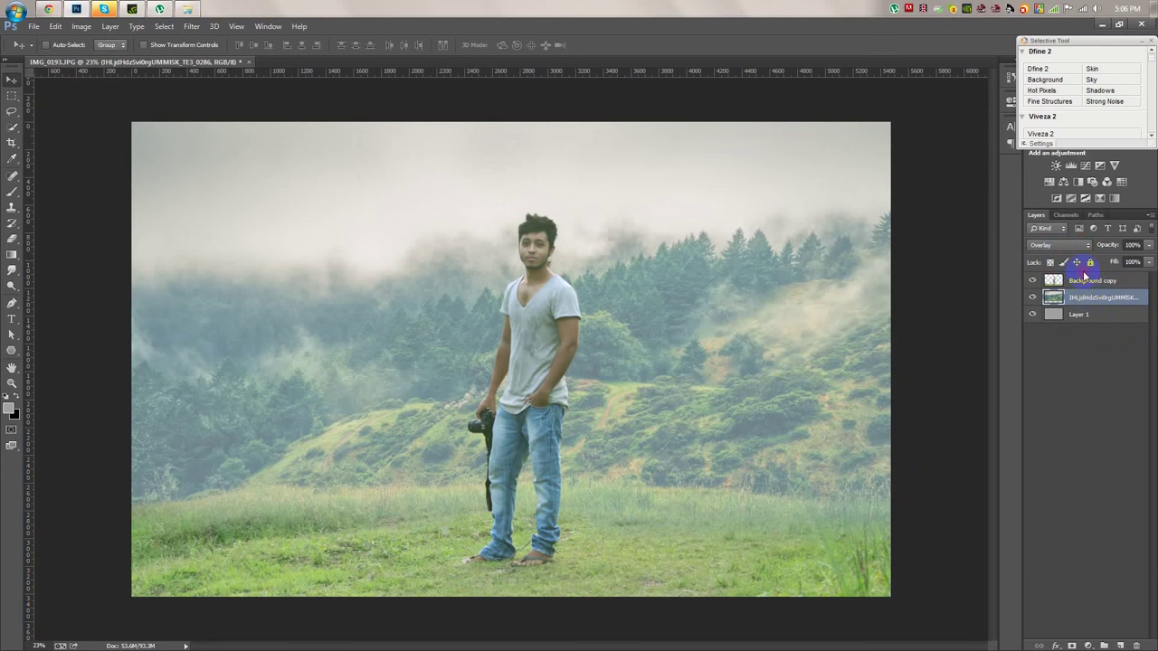
{"action": "left_click", "coordinate": [1060, 245]}
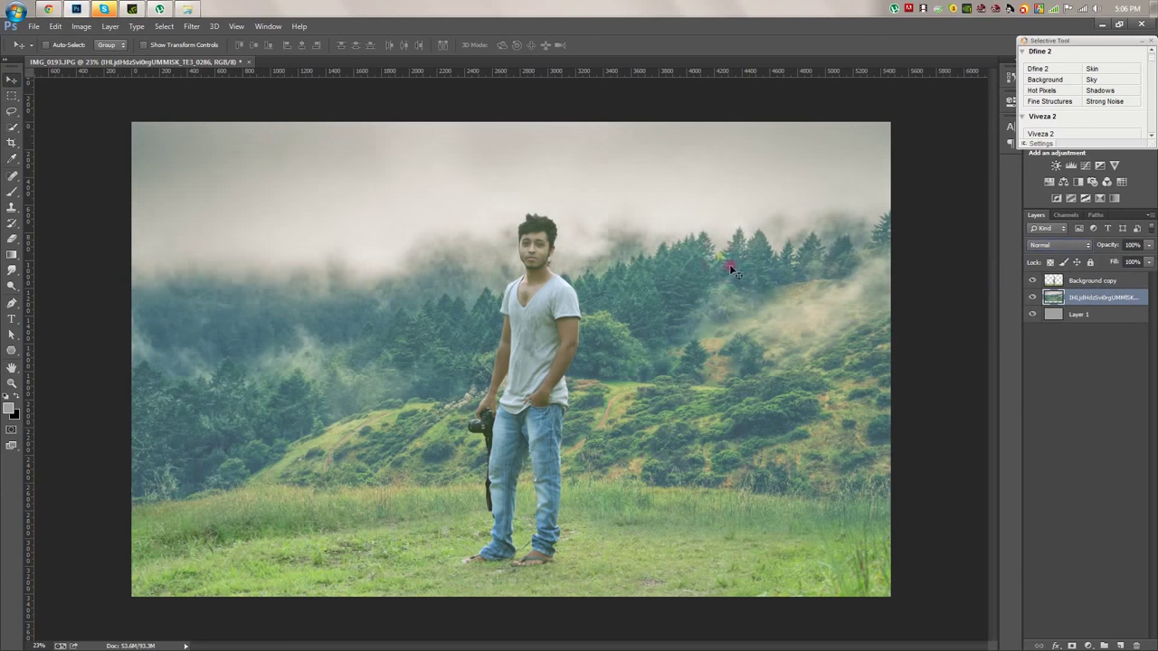
Lower the landscape layer's opacity, then try duplicating the man and landscape layers and undo it.
{"action": "mouse_move", "coordinate": [1111, 251]}
{"action": "left_mouse_down"}
{"action": "mouse_move", "coordinate": [1097, 249]}
{"action": "mouse_move", "coordinate": [1149, 227]}
{"action": "left_mouse_up"}
{"action": "left_click", "coordinate": [1079, 283], "text": "shift"}
{"action": "key", "text": "ctrl+j"}
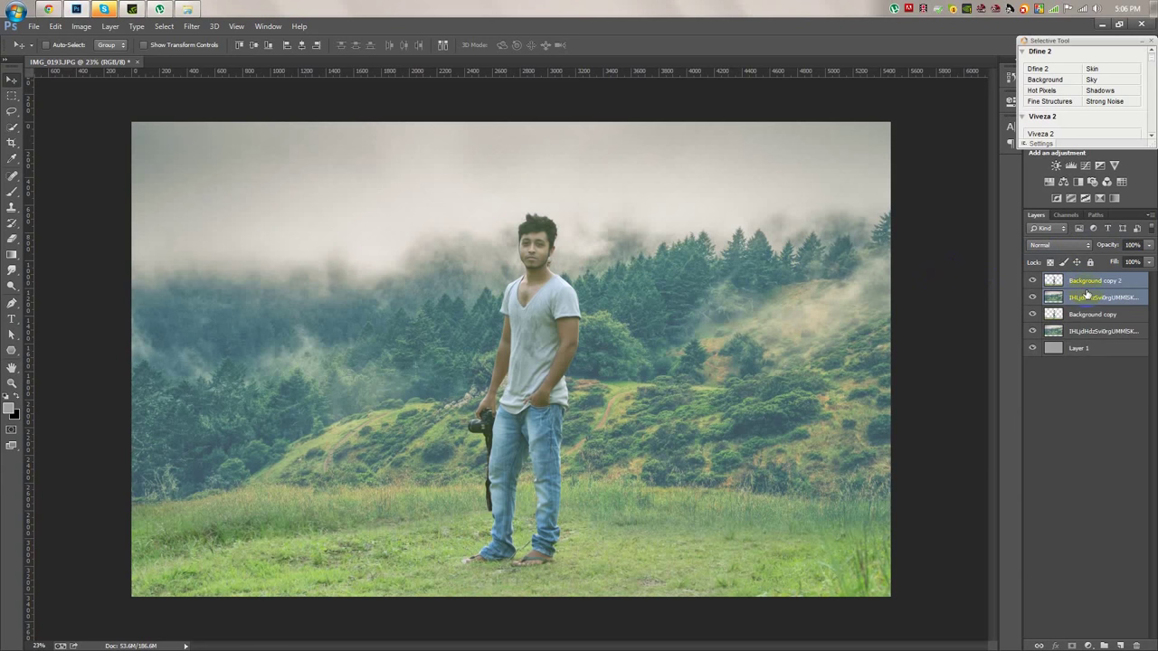
{"action": "key", "text": "ctrl+z"}
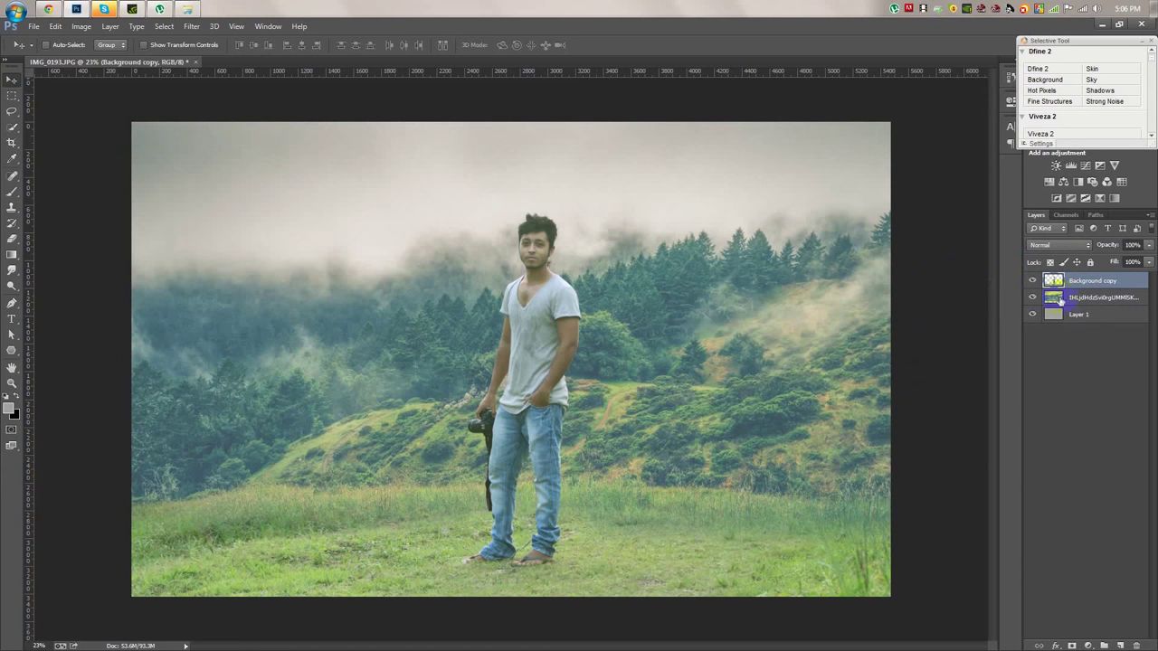
Select the misty landscape layer and bring up the Blur filter list.
{"action": "left_click", "coordinate": [1090, 297]}
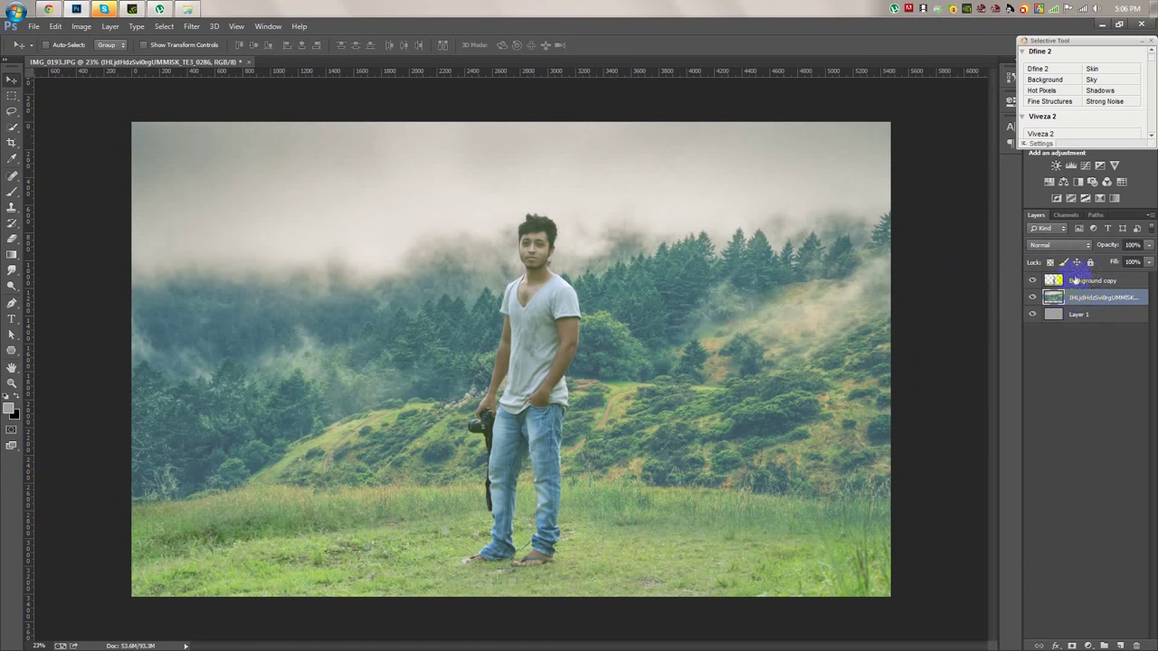
{"action": "left_click", "coordinate": [1073, 284]}
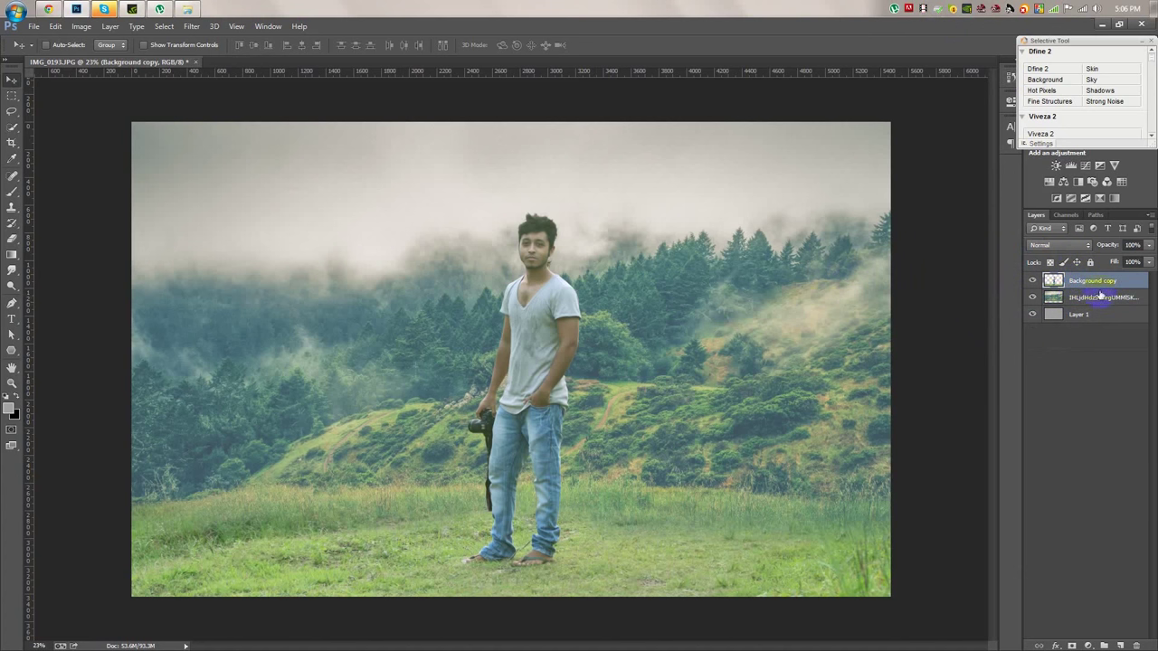
{"action": "left_click", "coordinate": [1100, 296]}
{"action": "left_click", "coordinate": [192, 26]}
{"action": "mouse_move", "coordinate": [197, 165]}
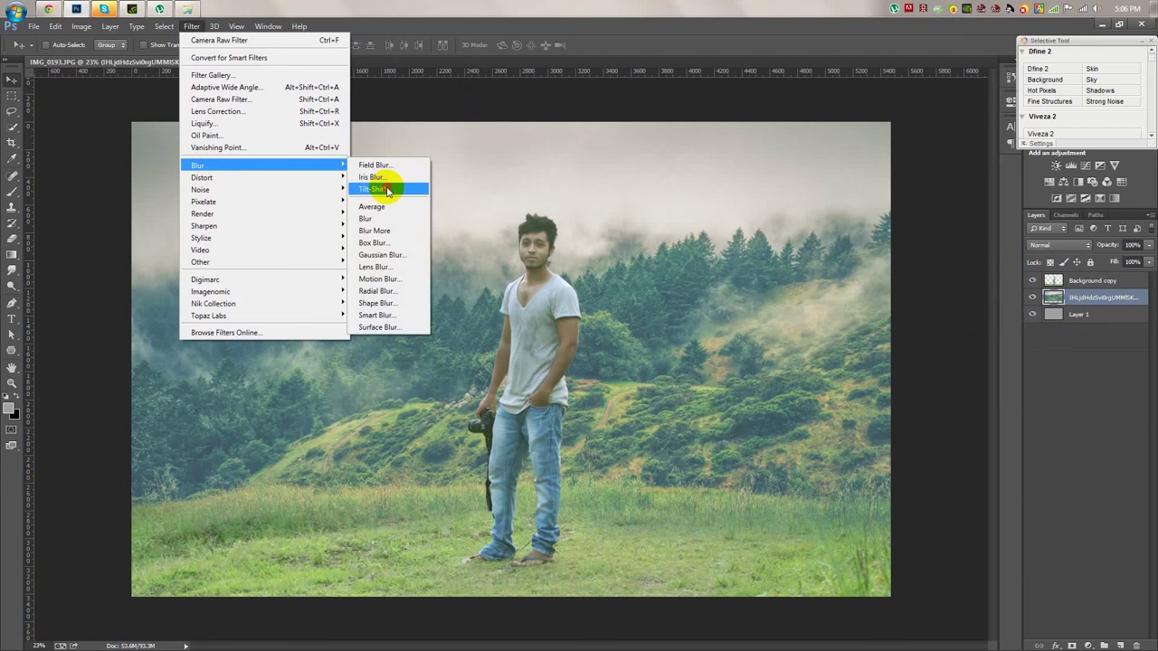
Apply a 15 px Tilt-Shift blur with the sharp band moved down onto the grass.
{"action": "left_click", "coordinate": [384, 187]}
{"action": "left_click_drag", "start_coordinate": [512, 359], "coordinate": [505, 486]}
{"action": "left_click_drag", "start_coordinate": [541, 398], "coordinate": [541, 386]}
{"action": "left_click_drag", "start_coordinate": [525, 536], "coordinate": [526, 580]}
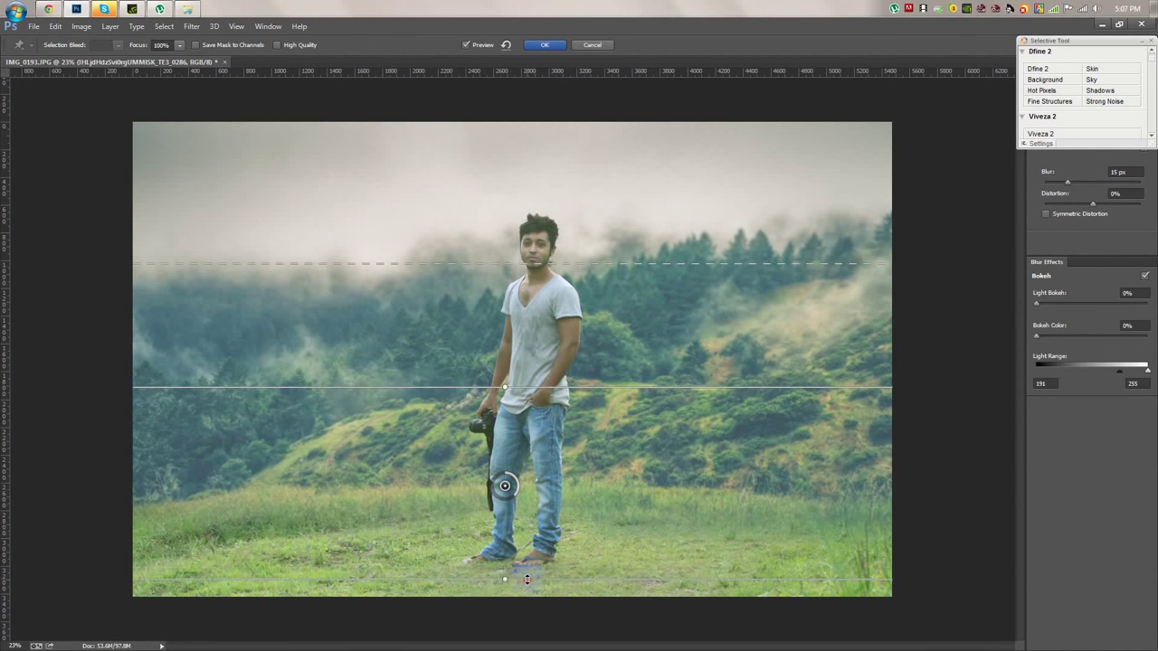
{"action": "left_click_drag", "start_coordinate": [614, 404], "coordinate": [614, 459]}
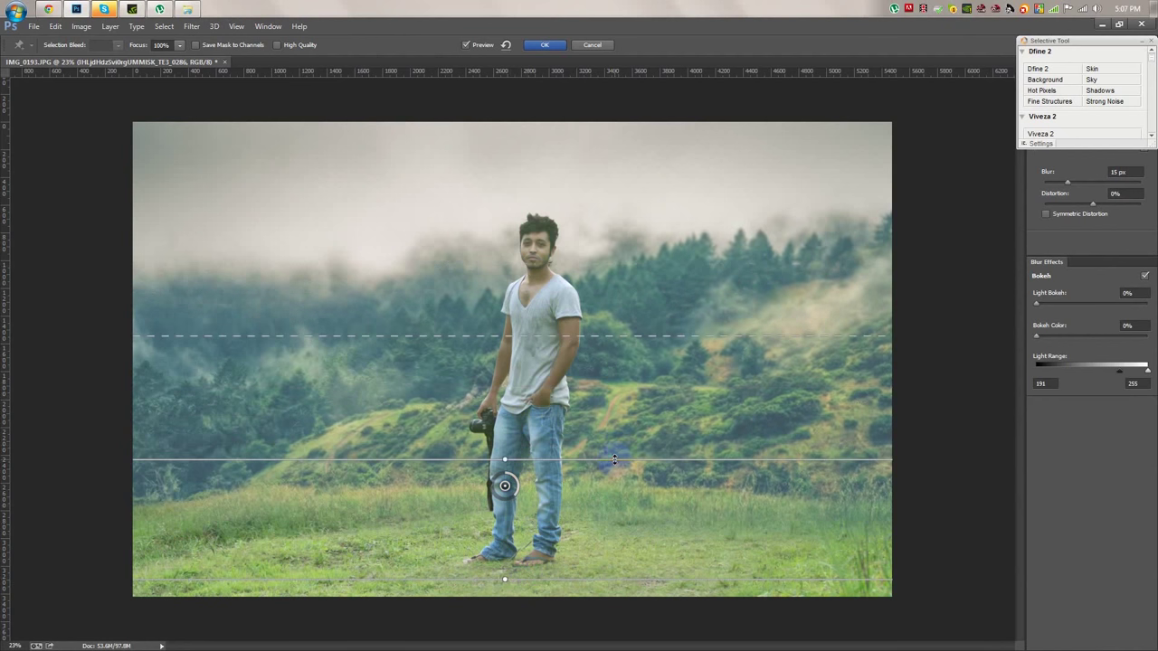
{"action": "left_click", "coordinate": [546, 45]}
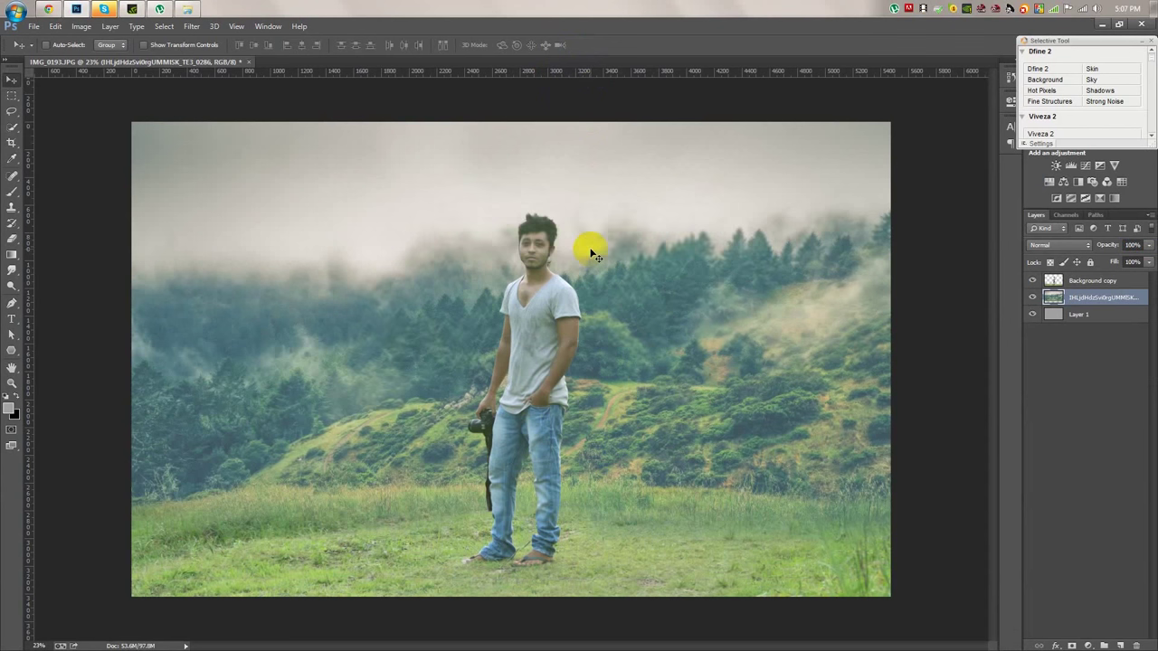
Select all three layers and add a new empty layer on top.
{"action": "left_click", "coordinate": [608, 340]}
{"action": "left_click", "coordinate": [583, 332]}
{"action": "left_click", "coordinate": [1057, 279]}
{"action": "left_click", "coordinate": [1078, 314], "text": "shift"}
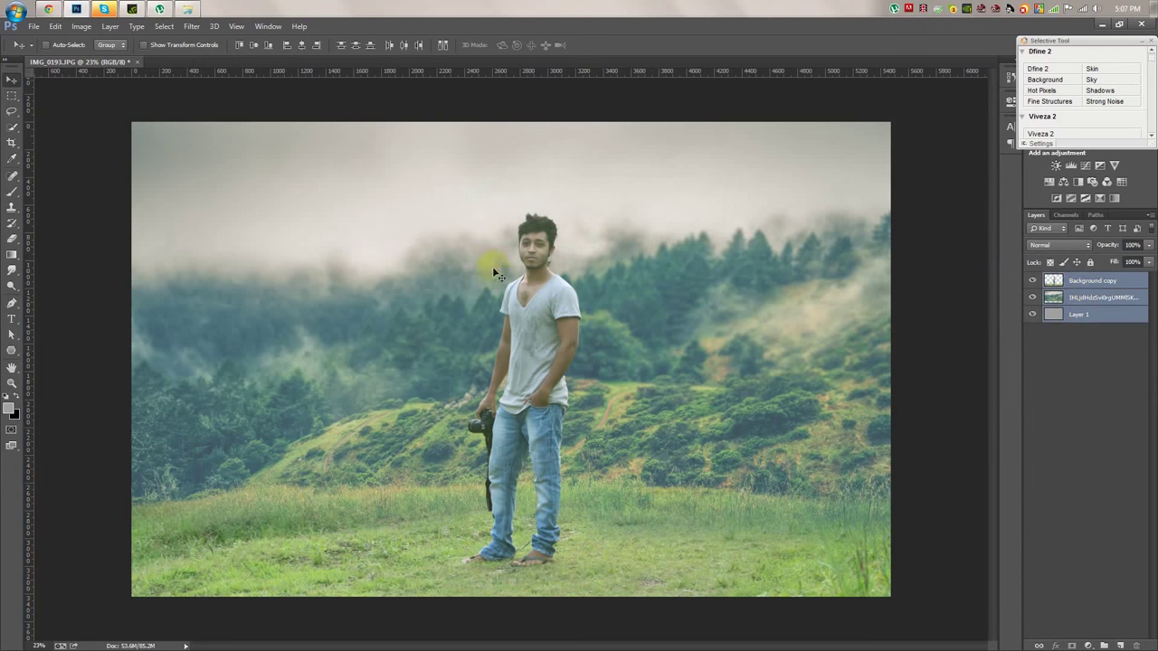
{"action": "left_click", "coordinate": [1110, 287]}
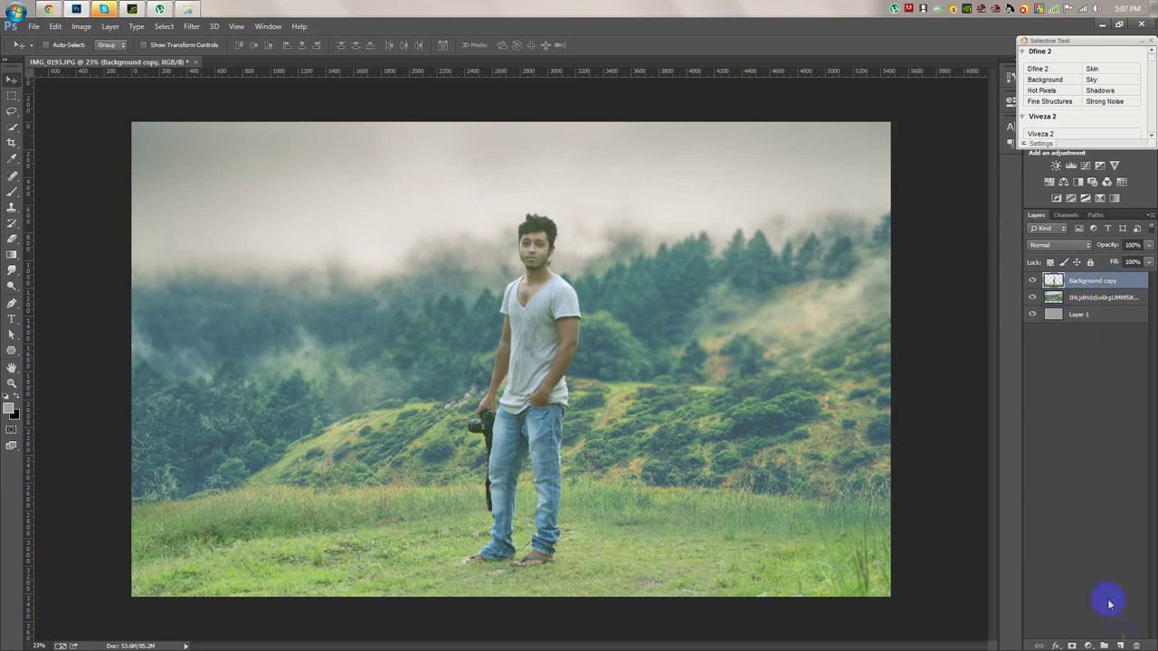
Set a soft 437 px brush and sample the sky colour with the Eyedropper.
{"action": "left_click", "coordinate": [1120, 645]}
{"action": "left_click", "coordinate": [12, 191]}
{"action": "right_click", "coordinate": [292, 248]}
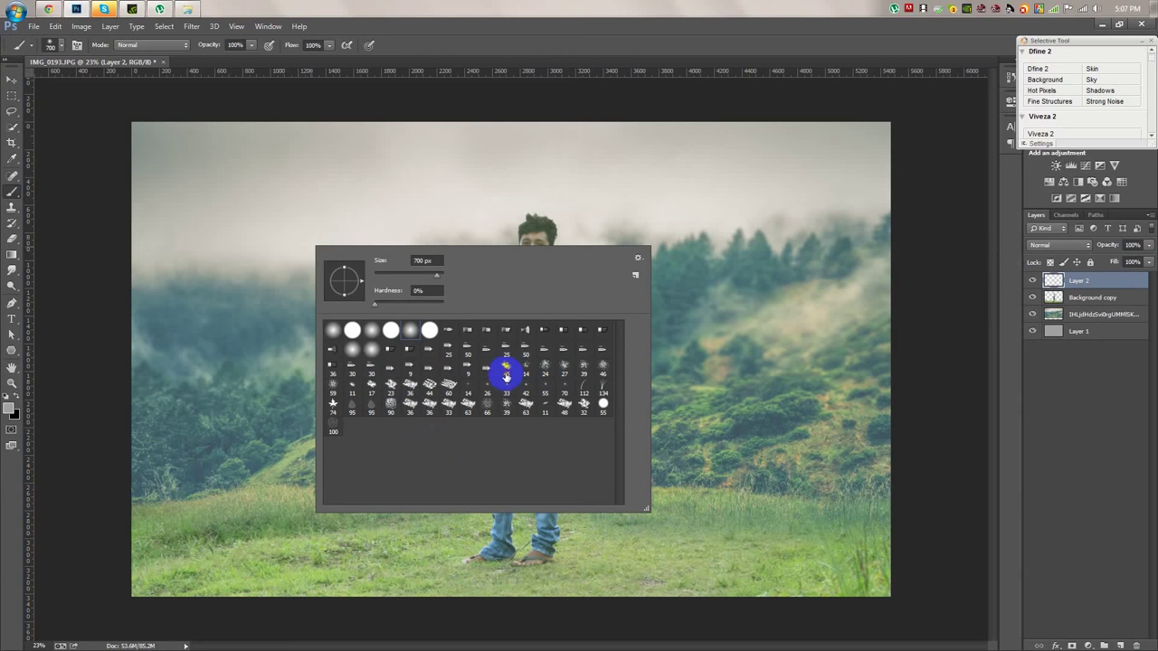
{"action": "type", "text": "437"}
{"action": "left_click", "coordinate": [388, 103]}
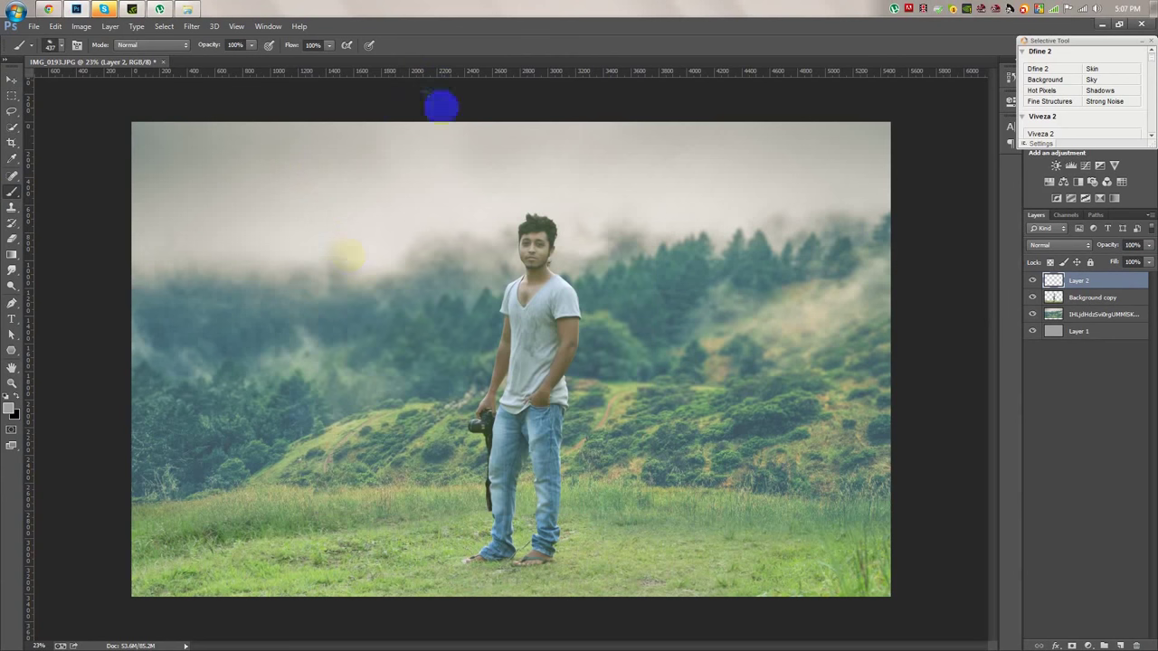
{"action": "left_click", "coordinate": [12, 158]}
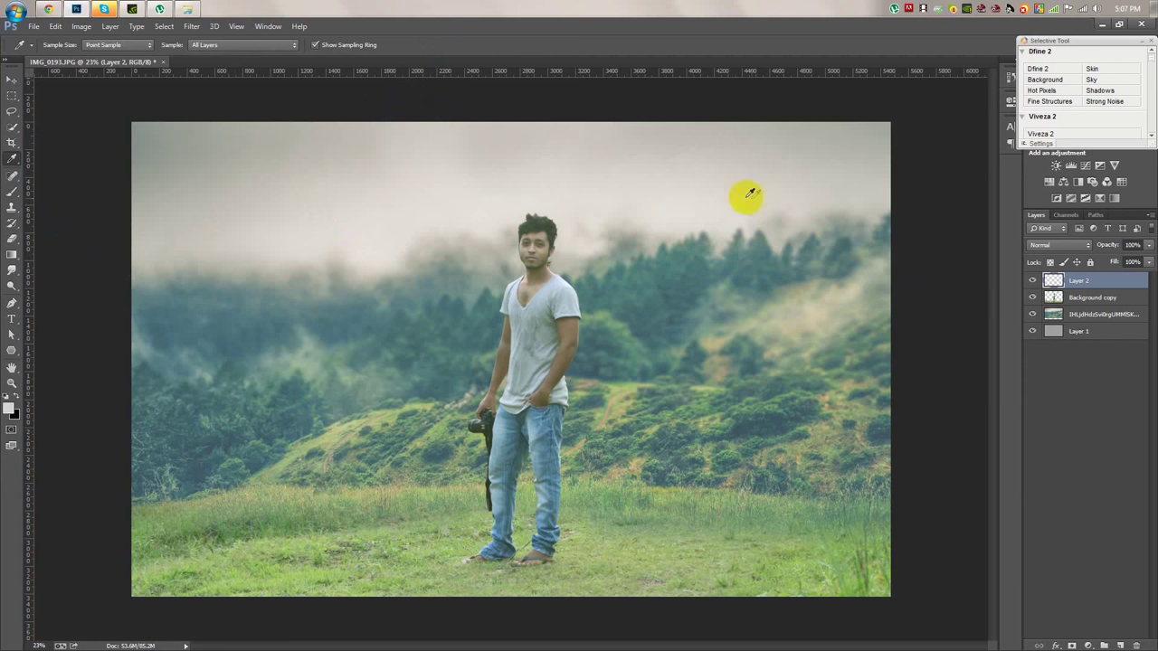
{"action": "left_click", "coordinate": [13, 159]}
{"action": "left_click", "coordinate": [12, 191]}
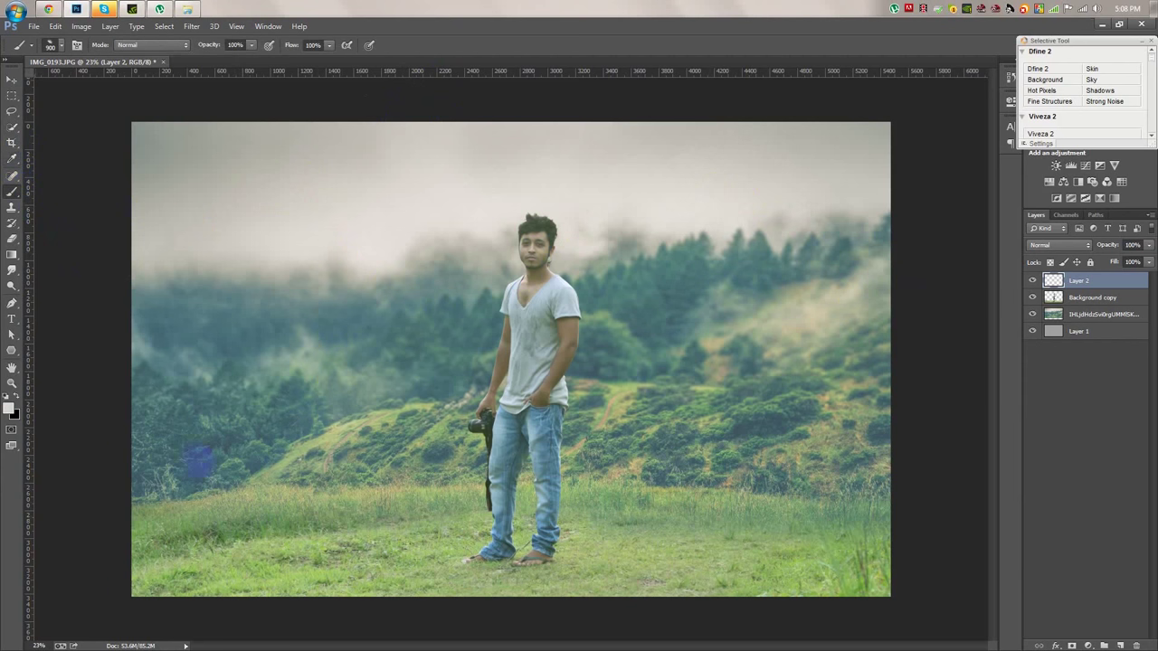
Paint soft fog patches across the lower-left grass and around the man's feet.
{"action": "left_click_drag", "start_coordinate": [181, 480], "coordinate": [253, 579]}
{"action": "key", "text": "ctrl+z"}
{"action": "left_click_drag", "start_coordinate": [240, 530], "coordinate": [181, 493]}
{"action": "left_click_drag", "start_coordinate": [181, 569], "coordinate": [208, 543]}
{"action": "left_click_drag", "start_coordinate": [308, 551], "coordinate": [335, 480]}
{"action": "left_click", "coordinate": [466, 522]}
{"action": "left_click", "coordinate": [283, 573]}
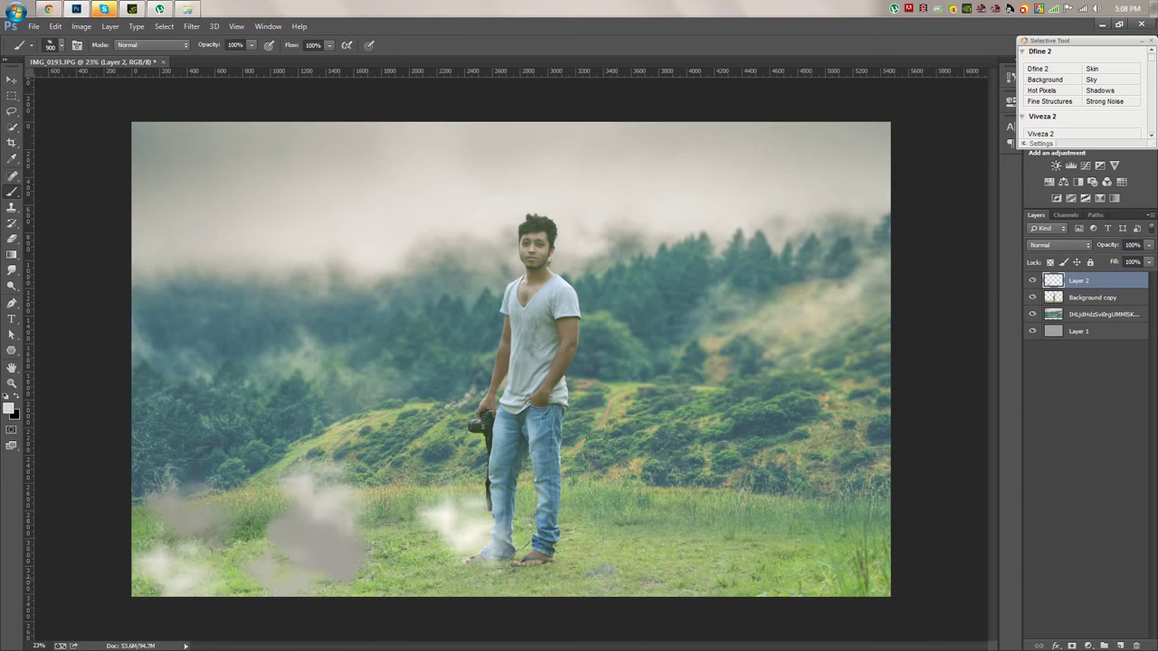
{"action": "left_click", "coordinate": [466, 568]}
{"action": "left_click", "coordinate": [658, 525]}
{"action": "left_click", "coordinate": [640, 454]}
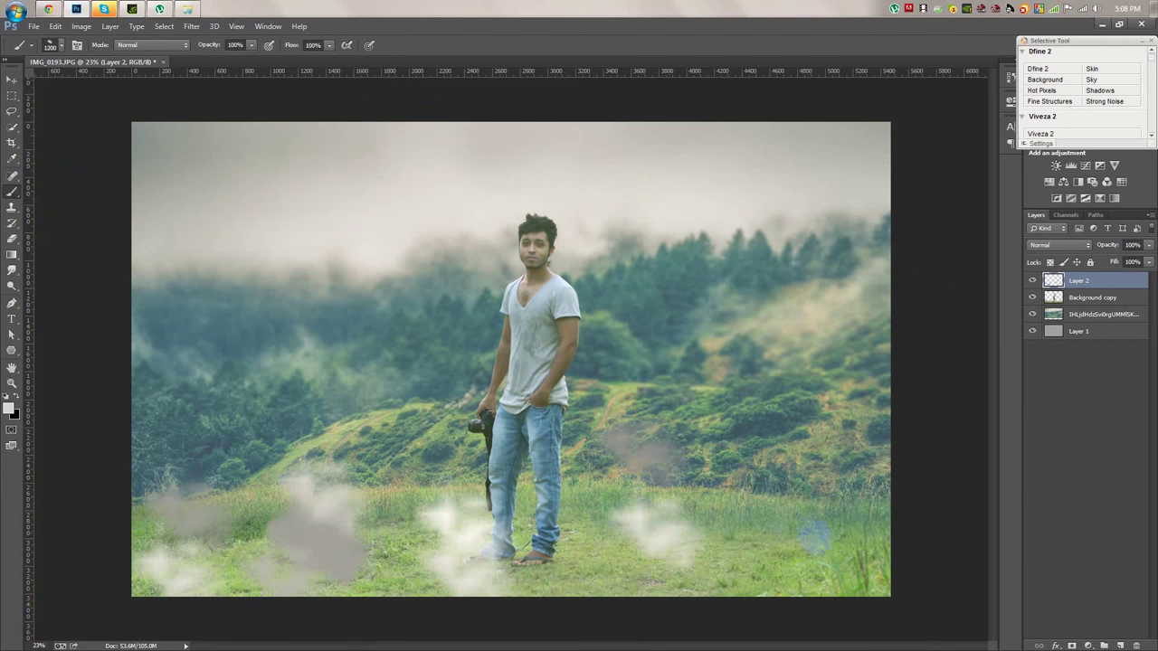
Spread more fog across the lower right, far left and around the man's legs.
{"action": "left_click_drag", "start_coordinate": [817, 540], "coordinate": [778, 515]}
{"action": "left_click", "coordinate": [622, 566]}
{"action": "left_click_drag", "start_coordinate": [468, 443], "coordinate": [312, 452]}
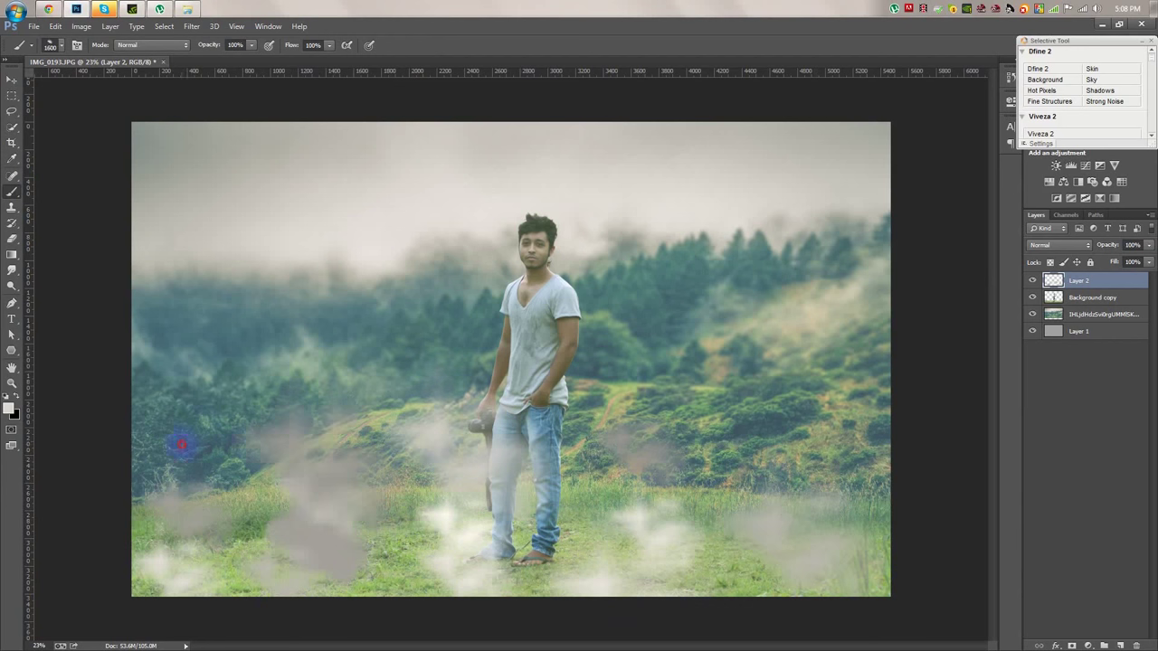
{"action": "left_click", "coordinate": [195, 438]}
{"action": "left_click_drag", "start_coordinate": [362, 579], "coordinate": [470, 543]}
{"action": "left_click_drag", "start_coordinate": [703, 496], "coordinate": [899, 569]}
{"action": "left_click_drag", "start_coordinate": [588, 543], "coordinate": [470, 534]}
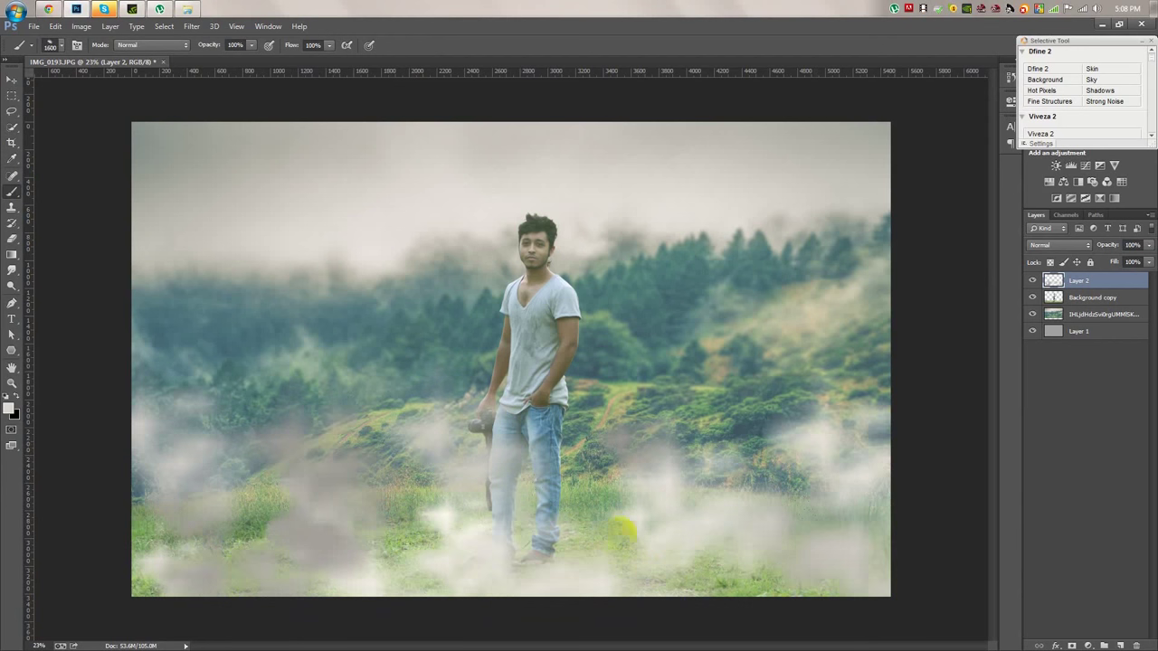
{"action": "left_click_drag", "start_coordinate": [769, 398], "coordinate": [615, 524]}
{"action": "left_click", "coordinate": [429, 534]}
{"action": "left_click", "coordinate": [226, 542]}
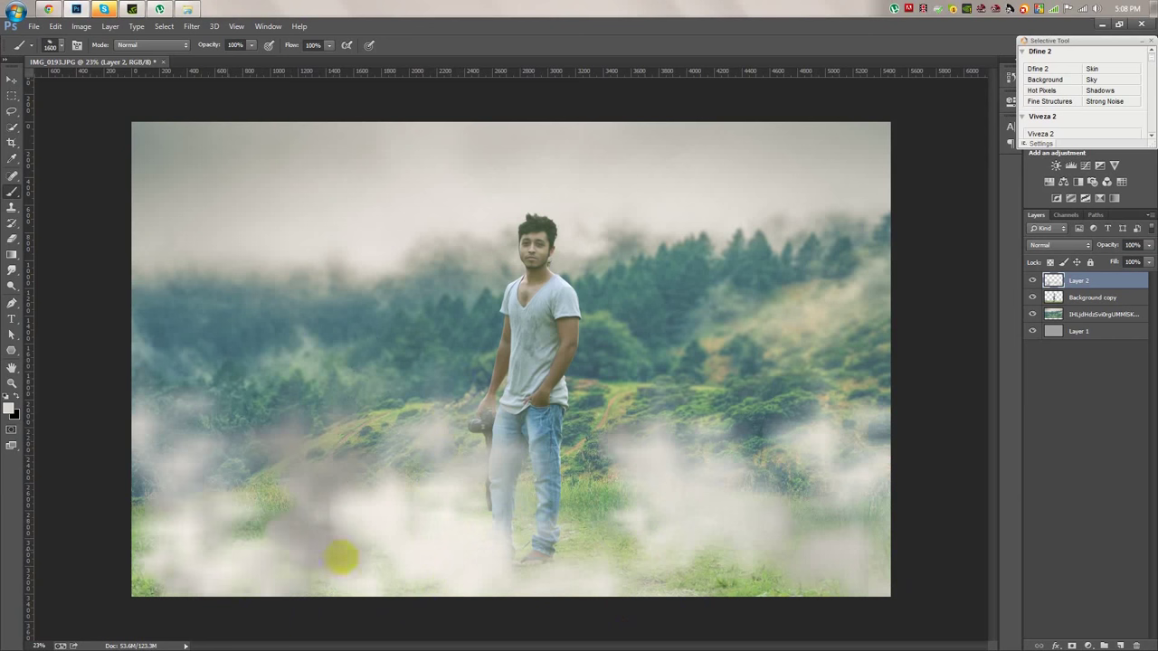
{"action": "left_click", "coordinate": [601, 507]}
{"action": "left_click_drag", "start_coordinate": [633, 554], "coordinate": [687, 530]}
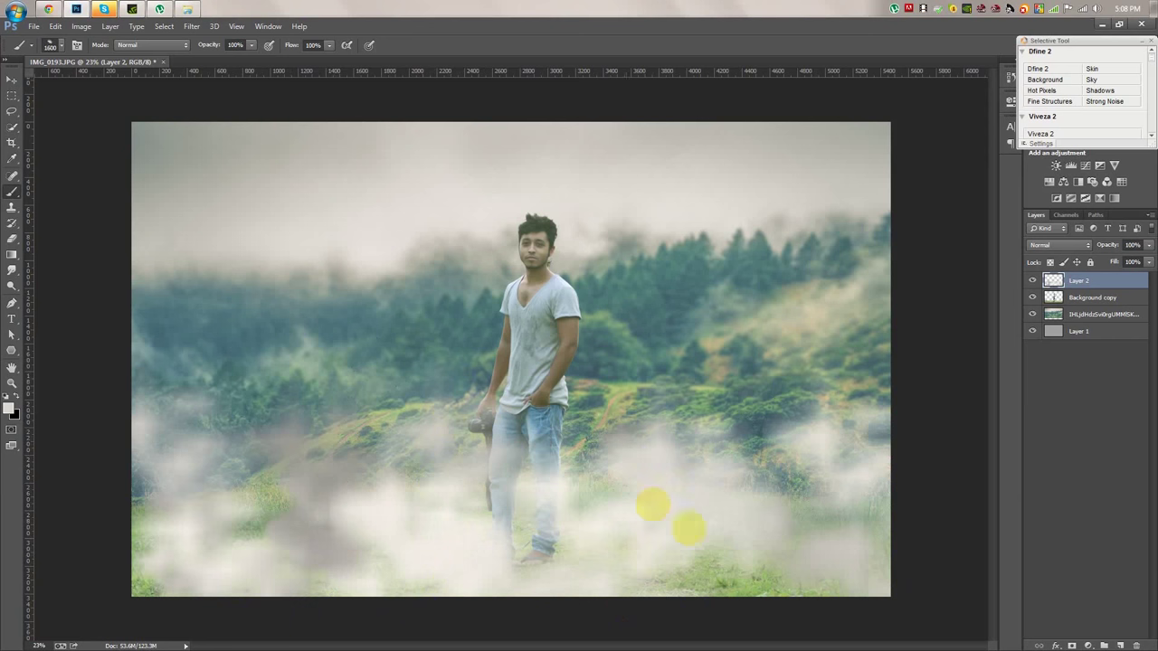
Apply a Gaussian Blur of radius about 386 to the painted fog.
{"action": "left_click", "coordinate": [191, 26]}
{"action": "mouse_move", "coordinate": [205, 165]}
{"action": "left_click", "coordinate": [383, 251]}
{"action": "mouse_move", "coordinate": [614, 326]}
{"action": "left_mouse_down"}
{"action": "mouse_move", "coordinate": [720, 330]}
{"action": "mouse_move", "coordinate": [700, 331]}
{"action": "mouse_move", "coordinate": [709, 328]}
{"action": "left_mouse_up"}
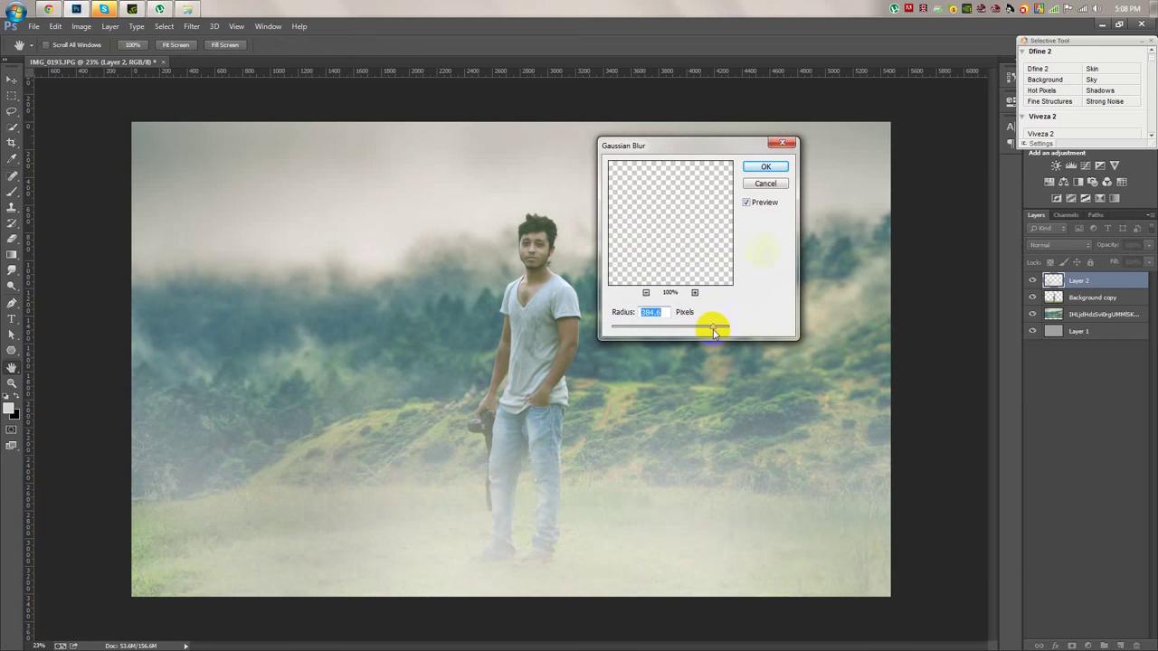
{"action": "left_click", "coordinate": [765, 167]}
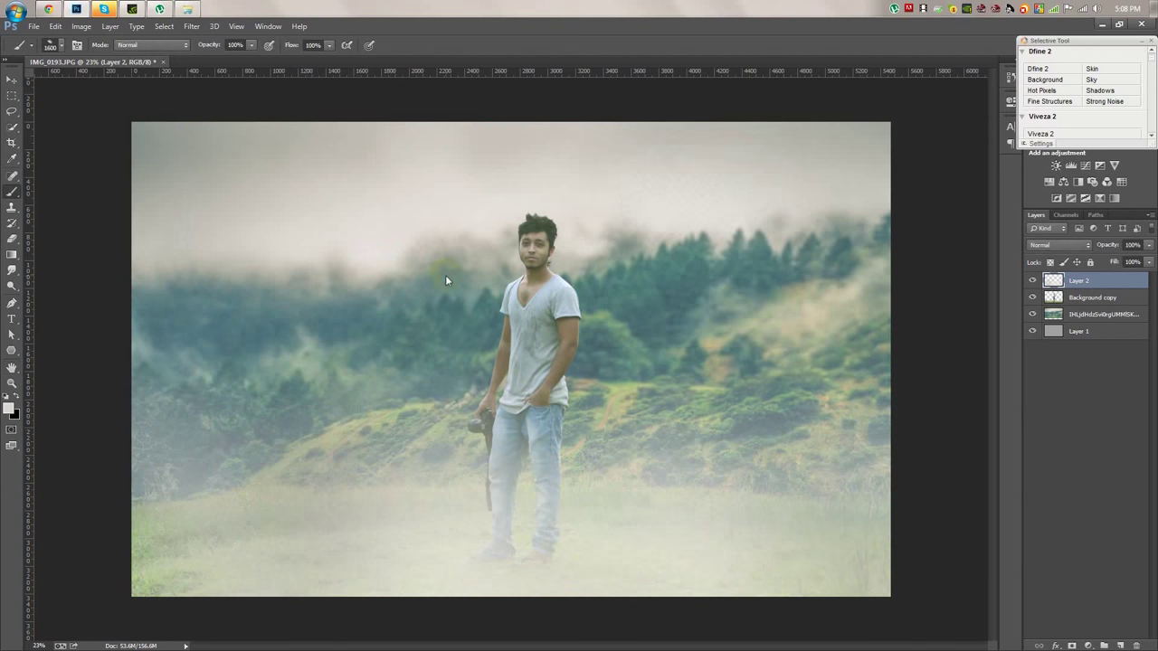
Free-transform the fog layer, squashing it down and stretching it past the bottom right.
{"action": "key", "text": "v"}
{"action": "left_click_drag", "start_coordinate": [1112, 246], "coordinate": [1095, 246]}
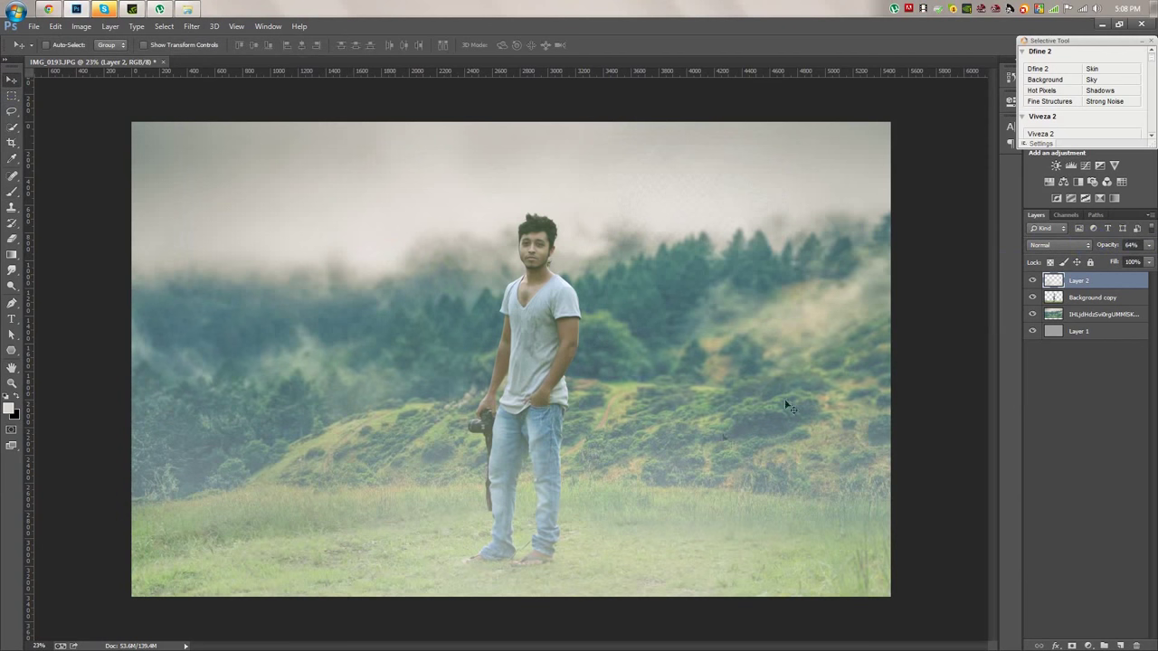
{"action": "key", "text": "ctrl+t"}
{"action": "left_click_drag", "start_coordinate": [511, 122], "coordinate": [511, 317]}
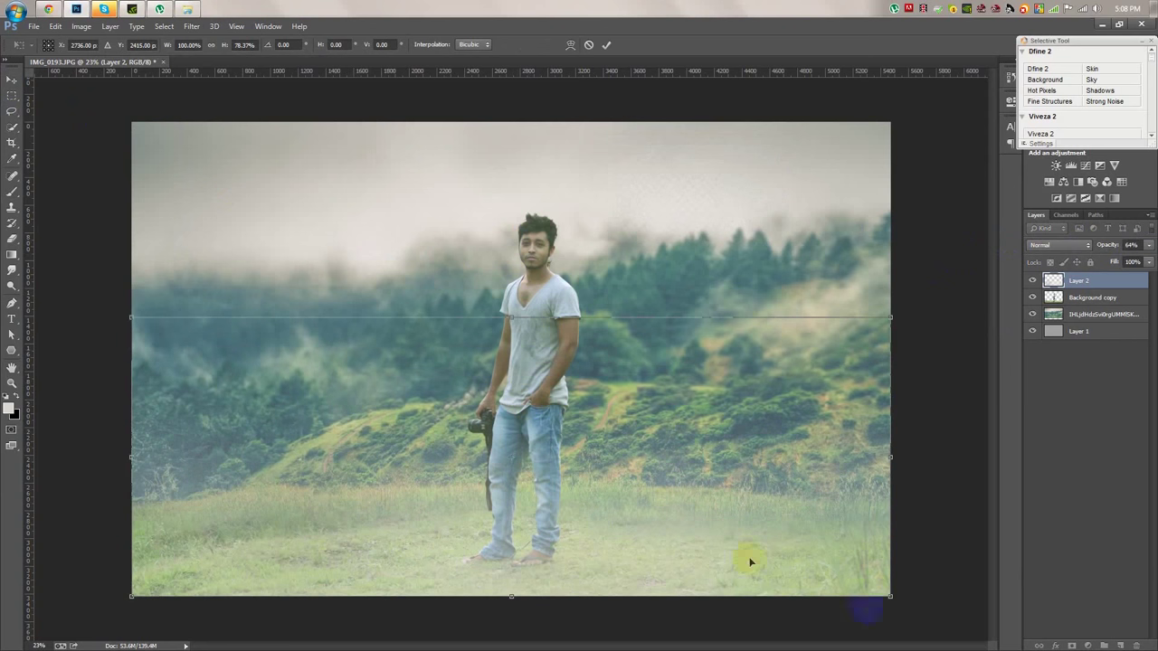
{"action": "left_click_drag", "start_coordinate": [891, 596], "coordinate": [819, 549]}
{"action": "left_click_drag", "start_coordinate": [1111, 242], "coordinate": [1128, 249]}
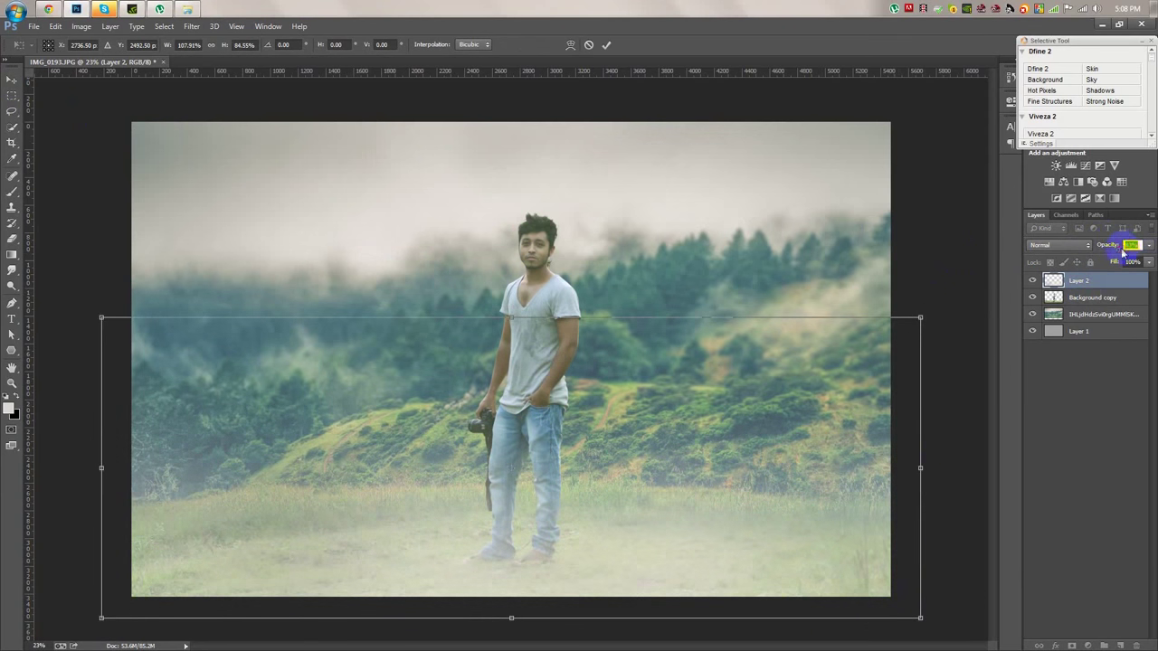
{"action": "left_click", "coordinate": [606, 44]}
Add empty Layer 3 above the fog and set the fog layer's opacity to 62%.
{"action": "right_click", "coordinate": [1091, 280]}
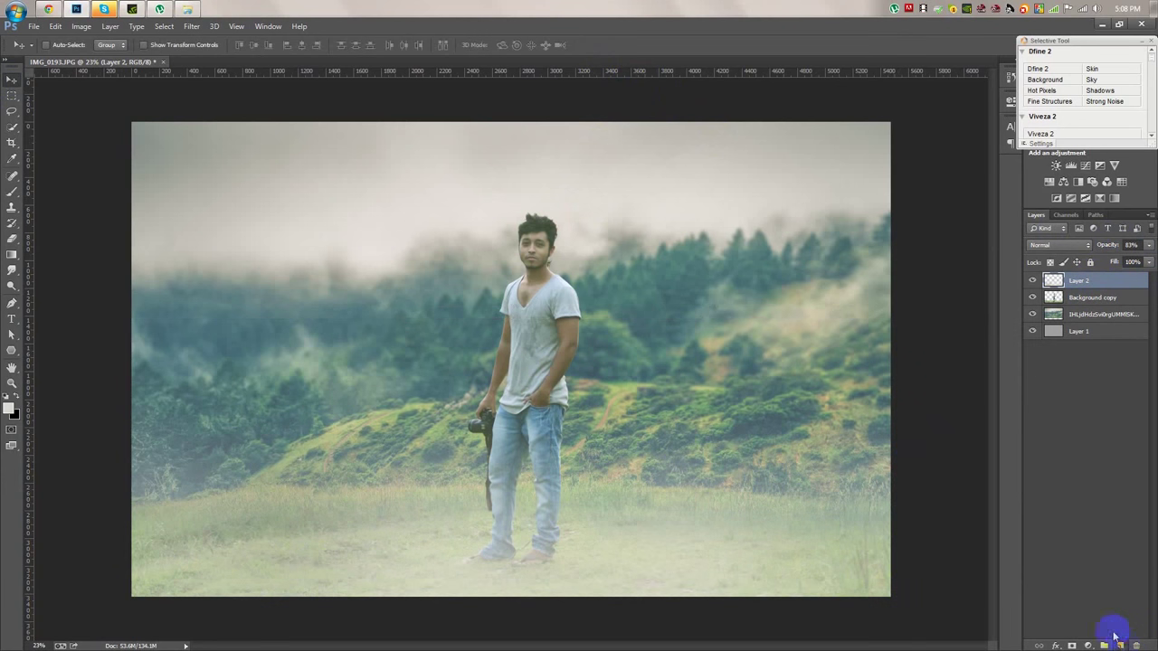
{"action": "left_click", "coordinate": [1119, 645]}
{"action": "left_click", "coordinate": [81, 25]}
{"action": "left_click", "coordinate": [328, 250]}
{"action": "left_click", "coordinate": [1103, 297]}
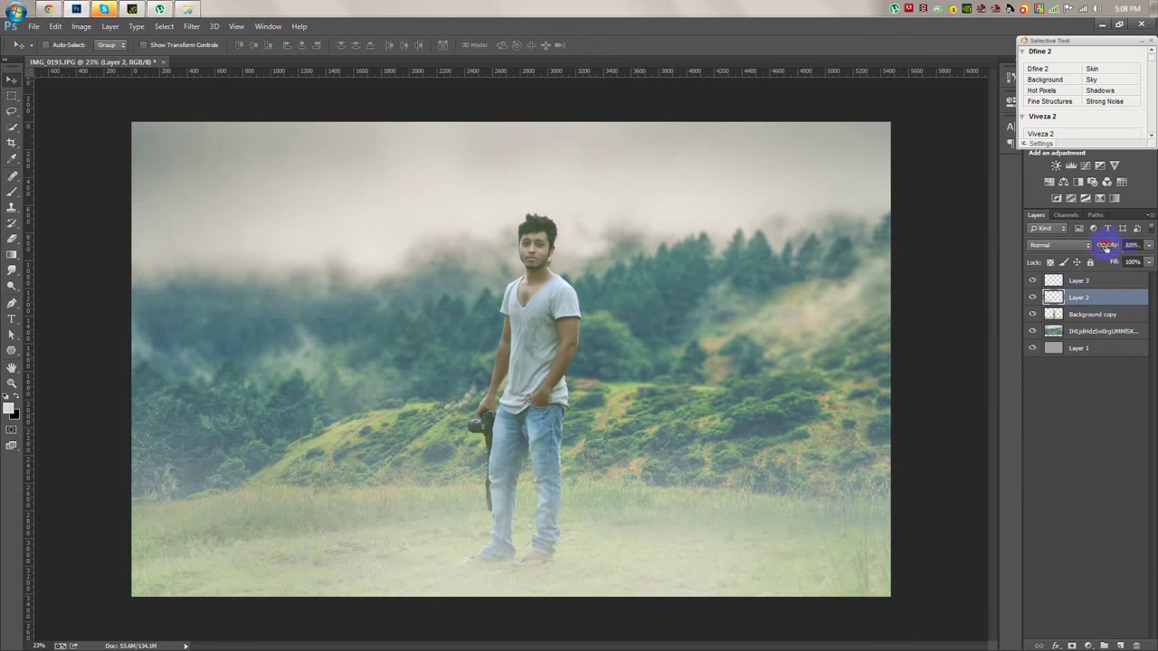
{"action": "left_click_drag", "start_coordinate": [1106, 244], "coordinate": [1076, 244]}
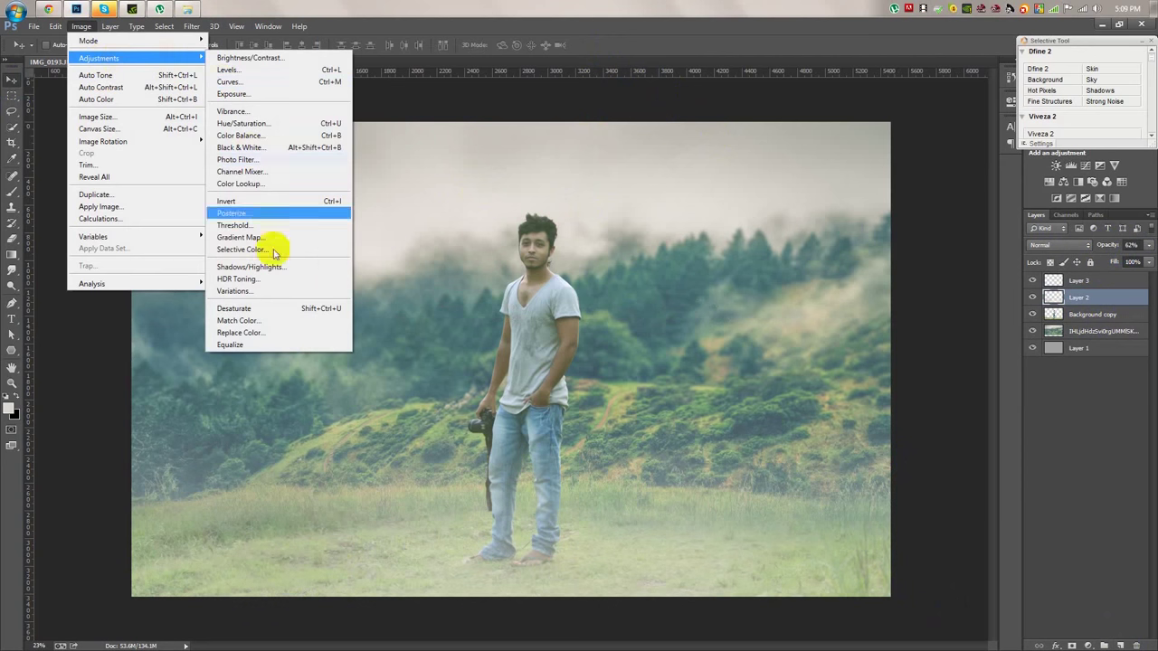
Stamp the merged composite into Layer 3 with Apply Image, then launch Viveza 2 and lower Structure.
{"action": "left_click", "coordinate": [100, 206]}
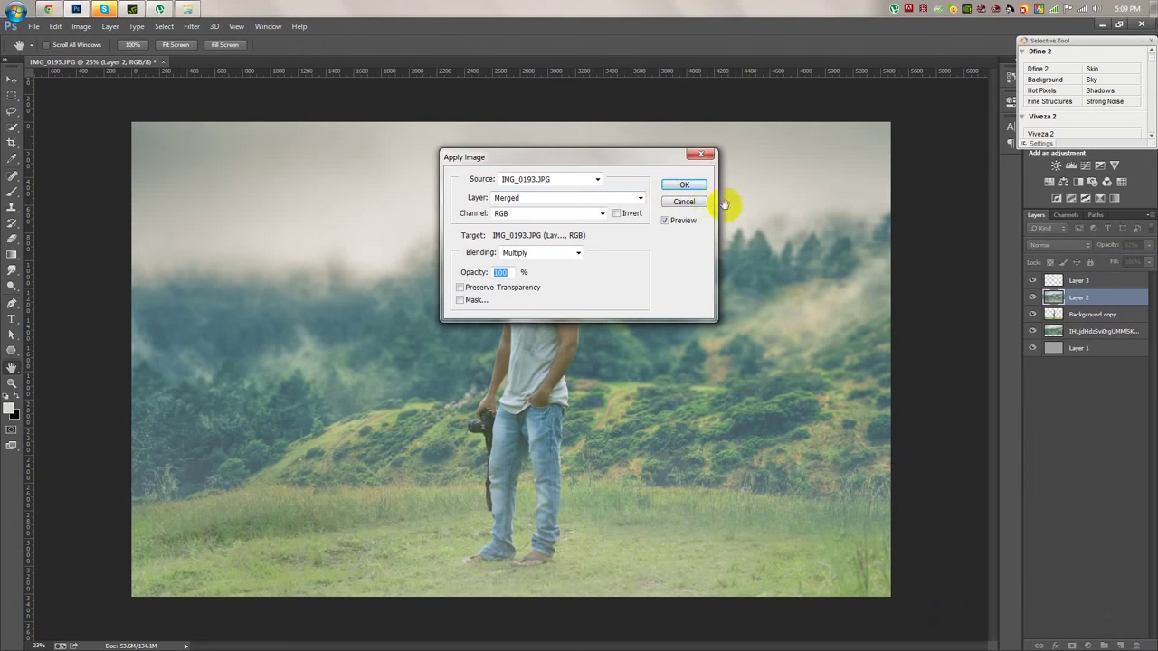
{"action": "left_click", "coordinate": [692, 203]}
{"action": "left_click", "coordinate": [81, 26]}
{"action": "left_click", "coordinate": [99, 205]}
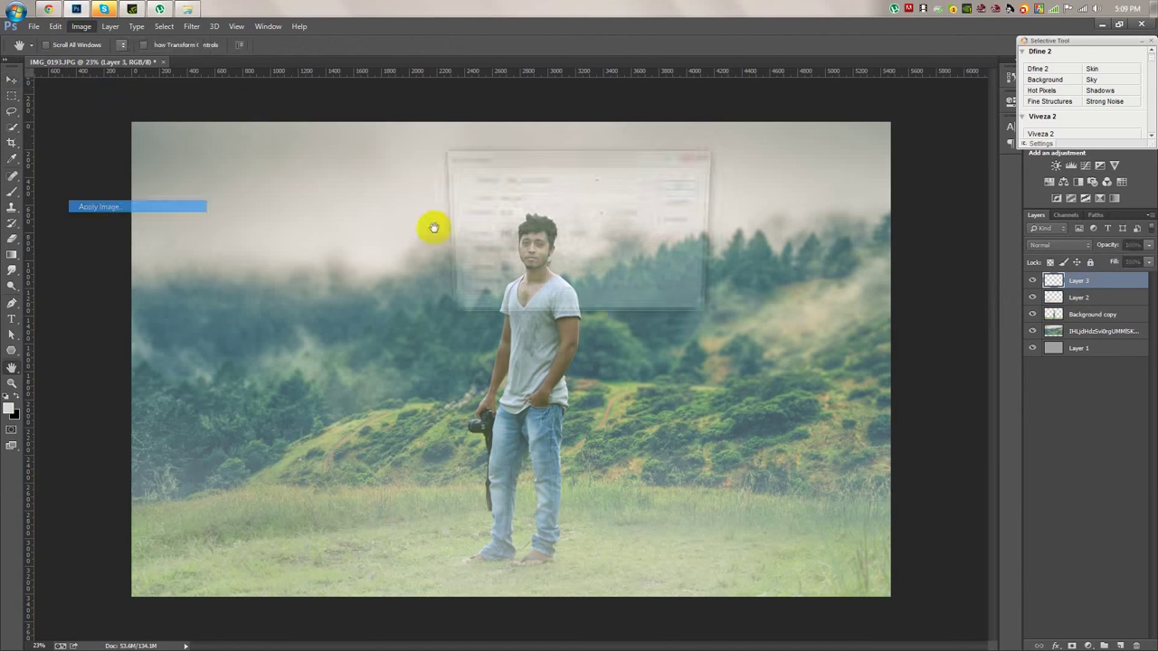
{"action": "left_click", "coordinate": [681, 178]}
{"action": "left_click", "coordinate": [1040, 133]}
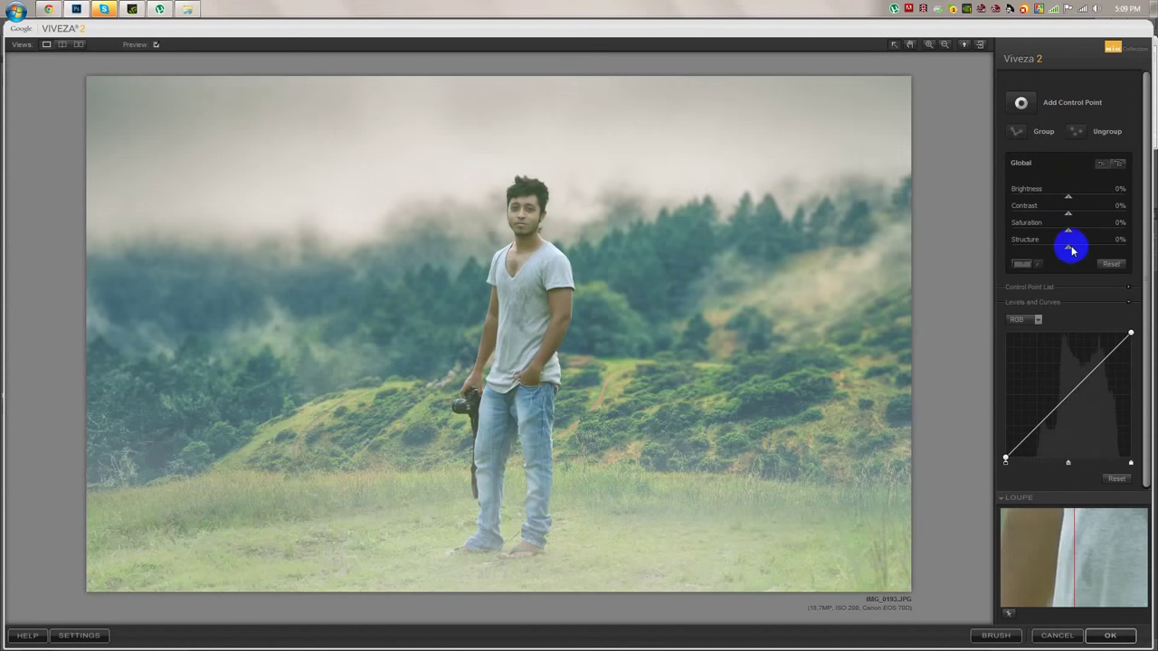
{"action": "mouse_move", "coordinate": [1067, 247]}
{"action": "left_mouse_down"}
{"action": "mouse_move", "coordinate": [1093, 246]}
{"action": "mouse_move", "coordinate": [1042, 254]}
{"action": "left_mouse_up"}
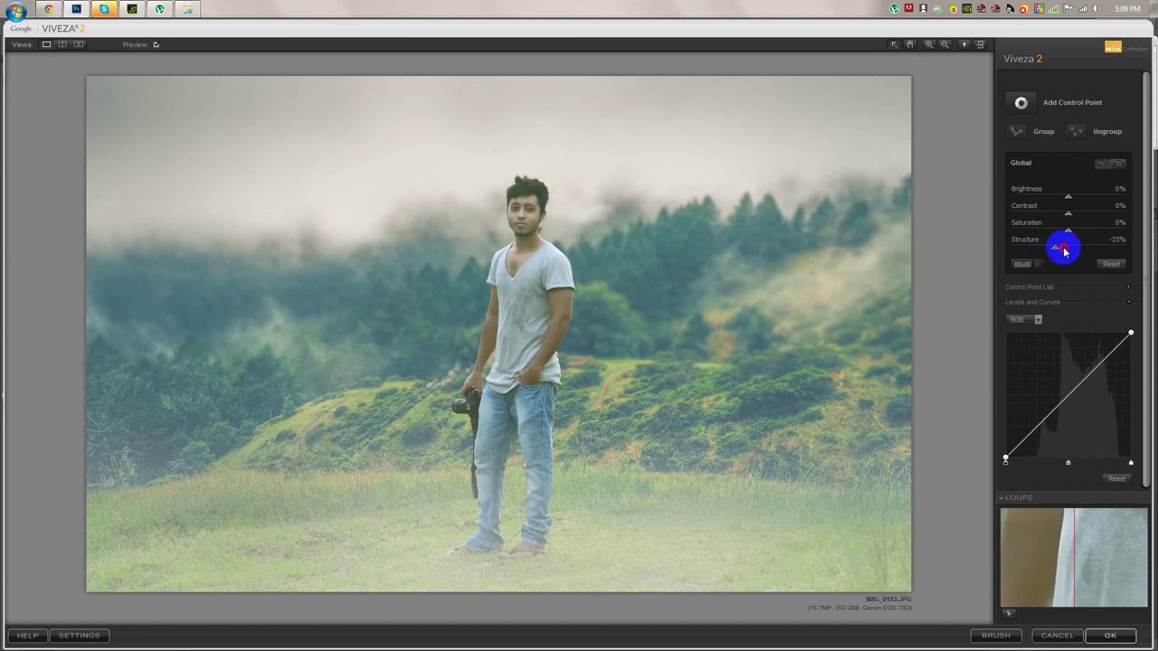
Boost Viveza 2 saturation and return the result to Photoshop as a Viveza 2 layer.
{"action": "mouse_move", "coordinate": [1063, 227]}
{"action": "left_mouse_down"}
{"action": "mouse_move", "coordinate": [1092, 233]}
{"action": "mouse_move", "coordinate": [1063, 195]}
{"action": "left_mouse_up"}
{"action": "left_click", "coordinate": [1110, 635]}
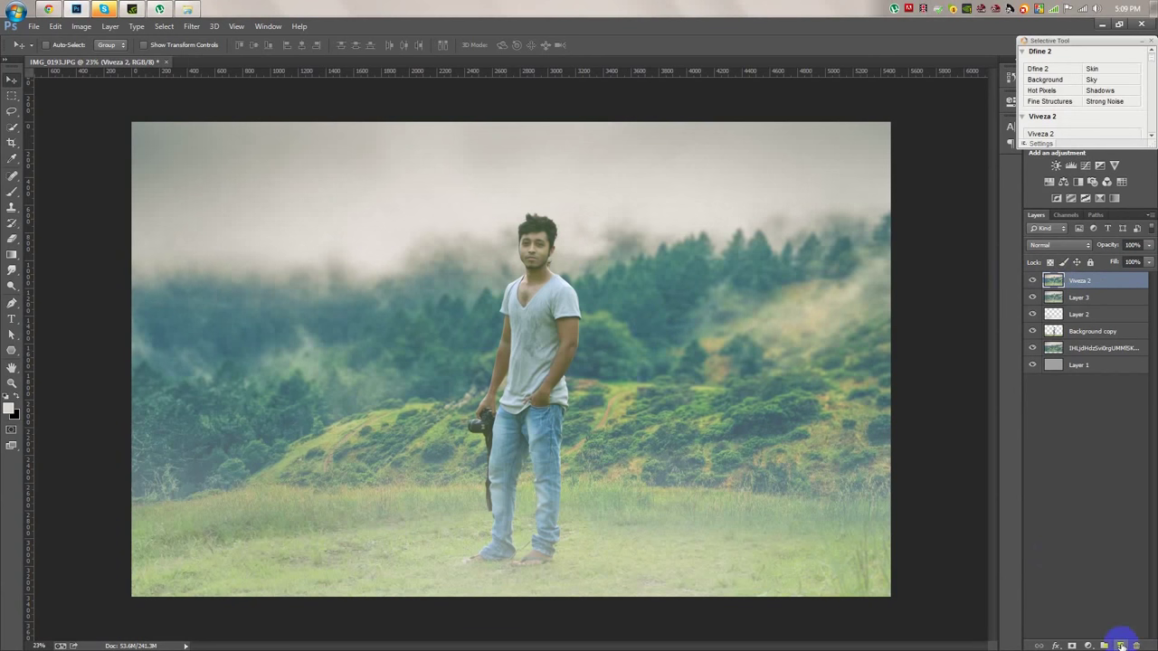
Add a Black & White adjustment with tweaked Yellows and Greens, blended Soft Light at 30%.
{"action": "left_click", "coordinate": [1088, 645]}
{"action": "left_click", "coordinate": [1076, 524]}
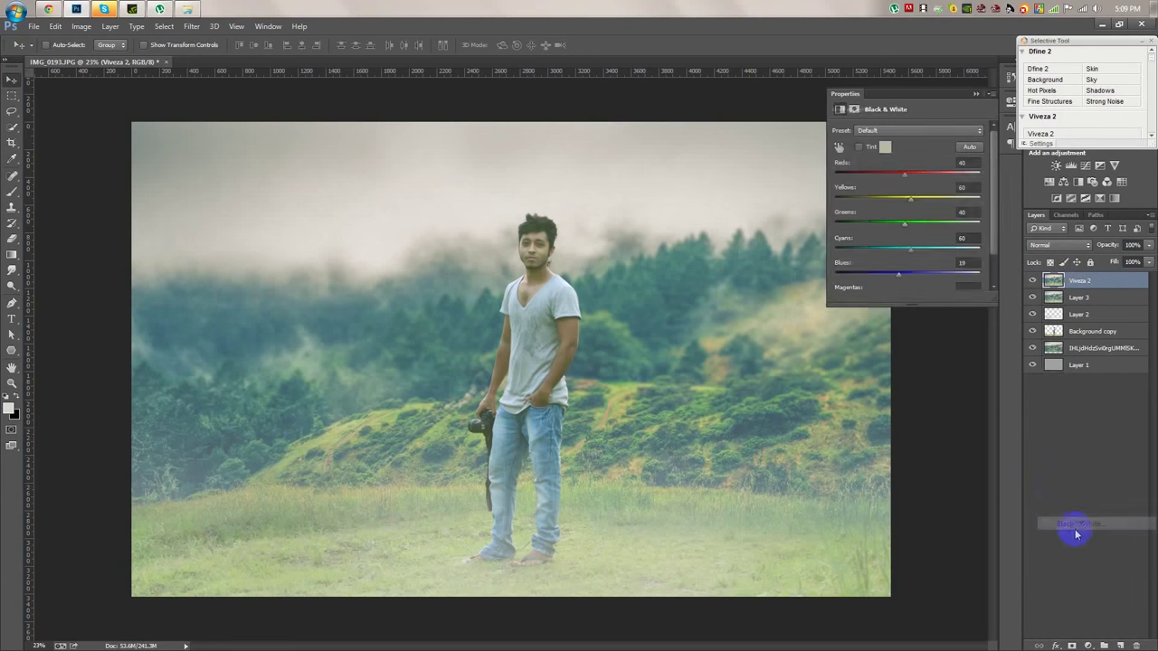
{"action": "left_click_drag", "start_coordinate": [910, 198], "coordinate": [910, 176]}
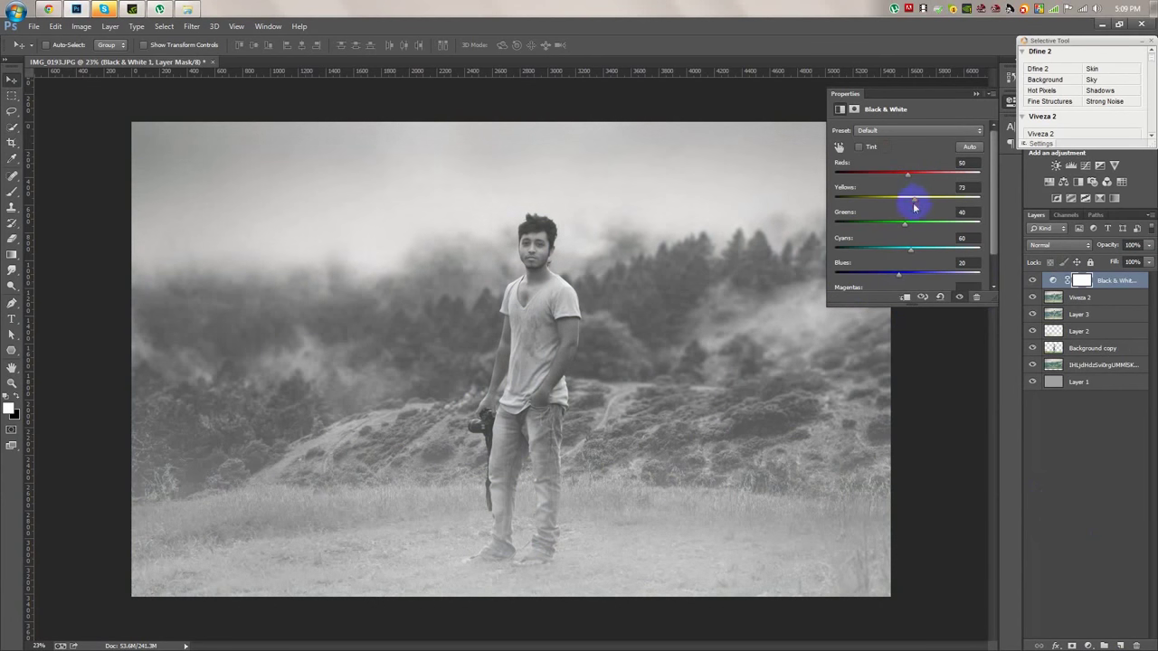
{"action": "left_click_drag", "start_coordinate": [892, 227], "coordinate": [925, 220]}
{"action": "left_click", "coordinate": [1052, 246]}
{"action": "left_click", "coordinate": [1036, 411]}
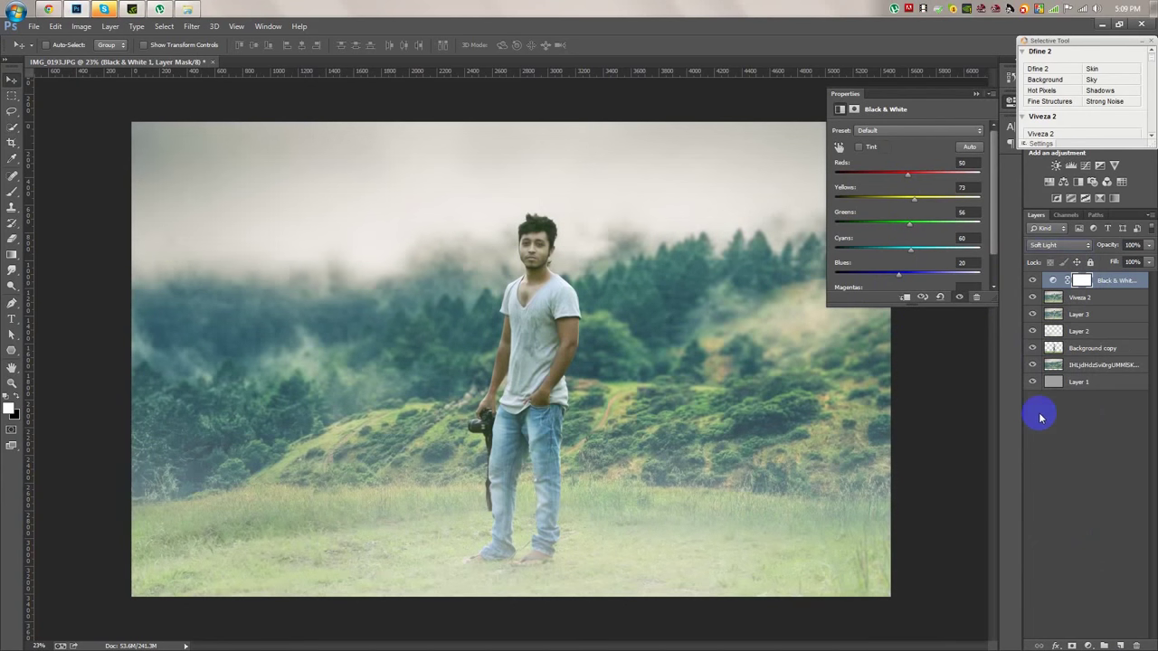
{"action": "left_click", "coordinate": [1033, 284]}
{"action": "left_click", "coordinate": [1033, 284]}
{"action": "left_click", "coordinate": [1034, 284]}
{"action": "left_click", "coordinate": [1033, 284]}
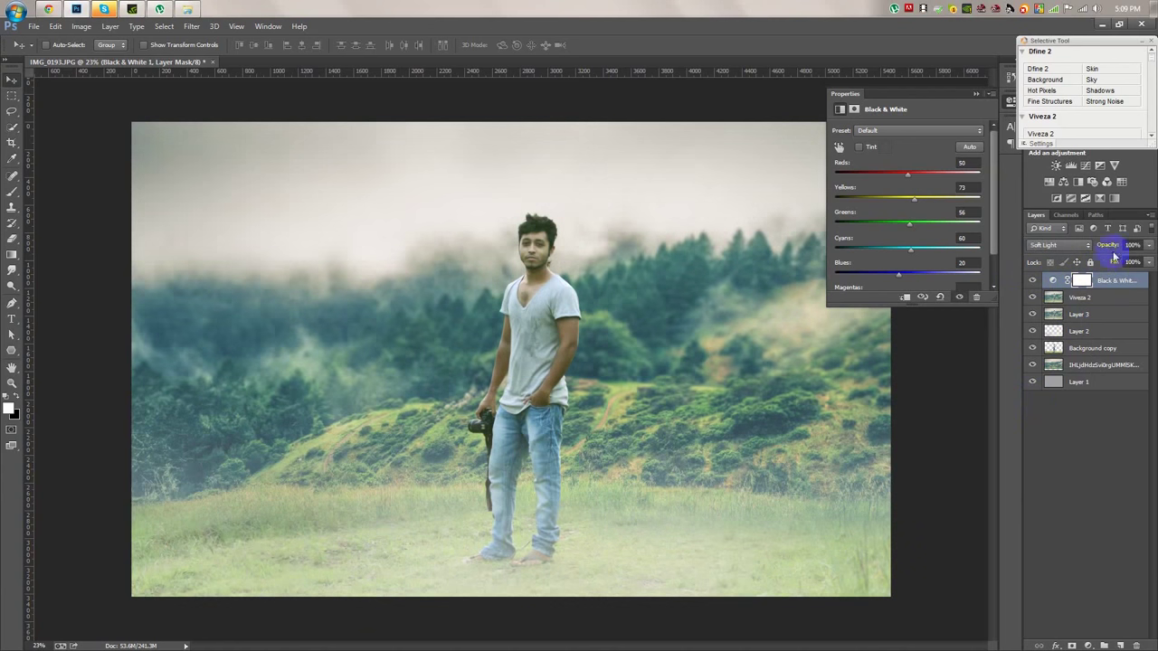
{"action": "type", "text": "30"}
{"action": "left_click", "coordinate": [919, 278]}
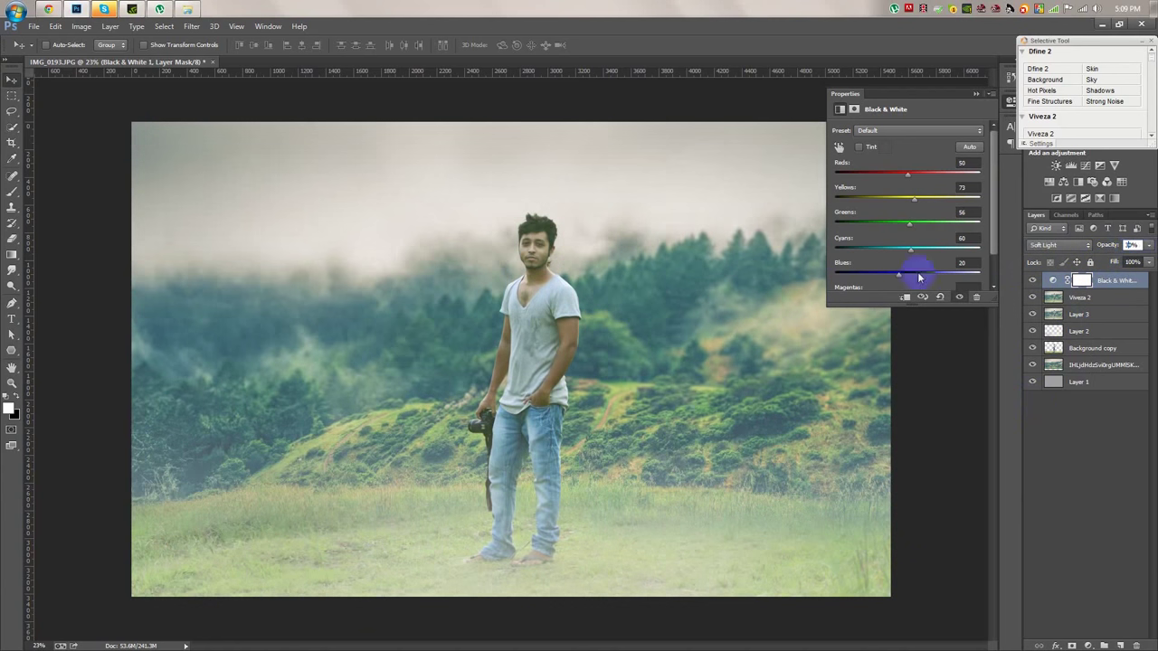
Stamp all visible layers into a merged Layer 4 with Ctrl+Alt+Shift+E.
{"action": "left_click", "coordinate": [978, 95]}
{"action": "left_click", "coordinate": [1120, 645]}
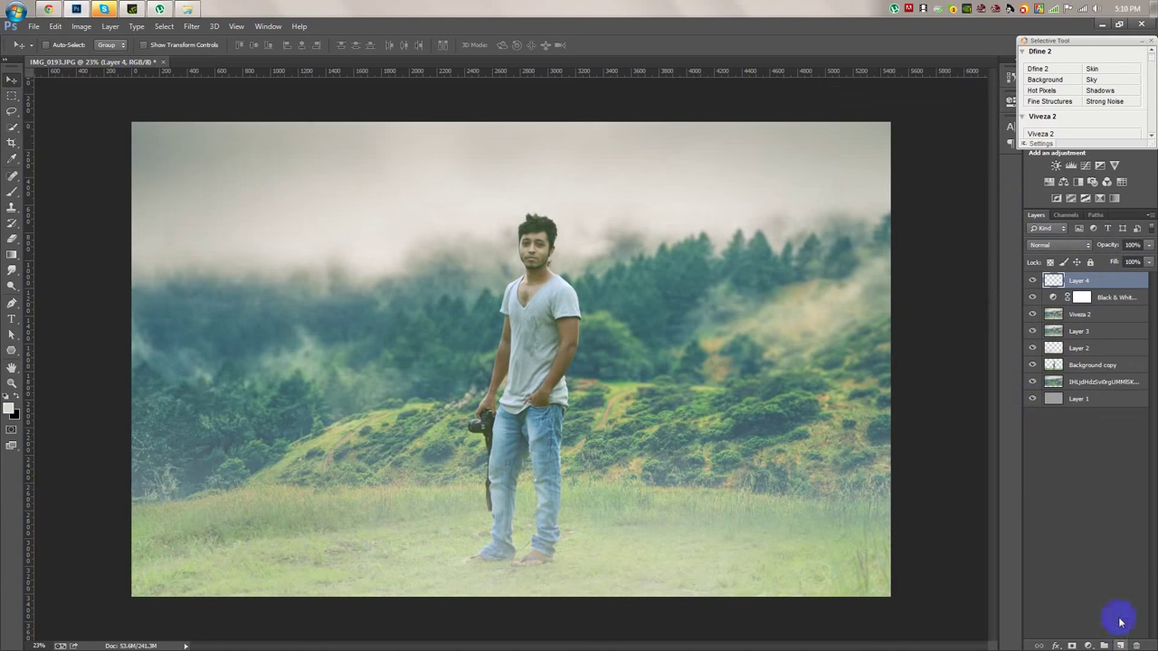
{"action": "key", "text": "ctrl+z"}
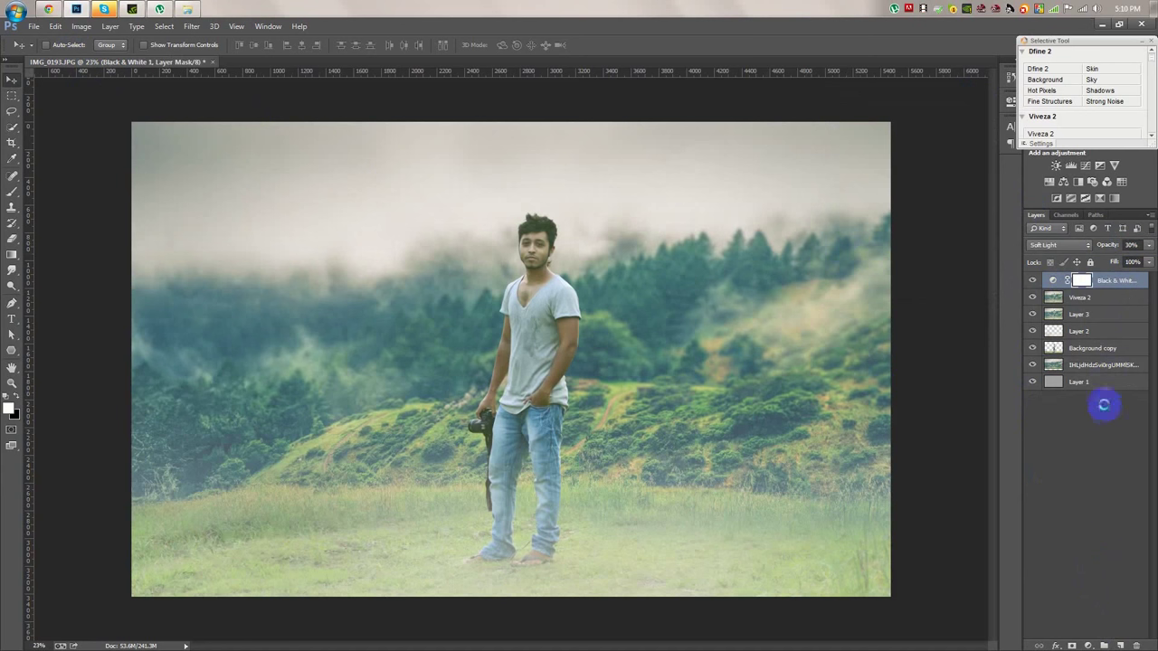
{"action": "key", "text": "ctrl+shift+alt+e"}
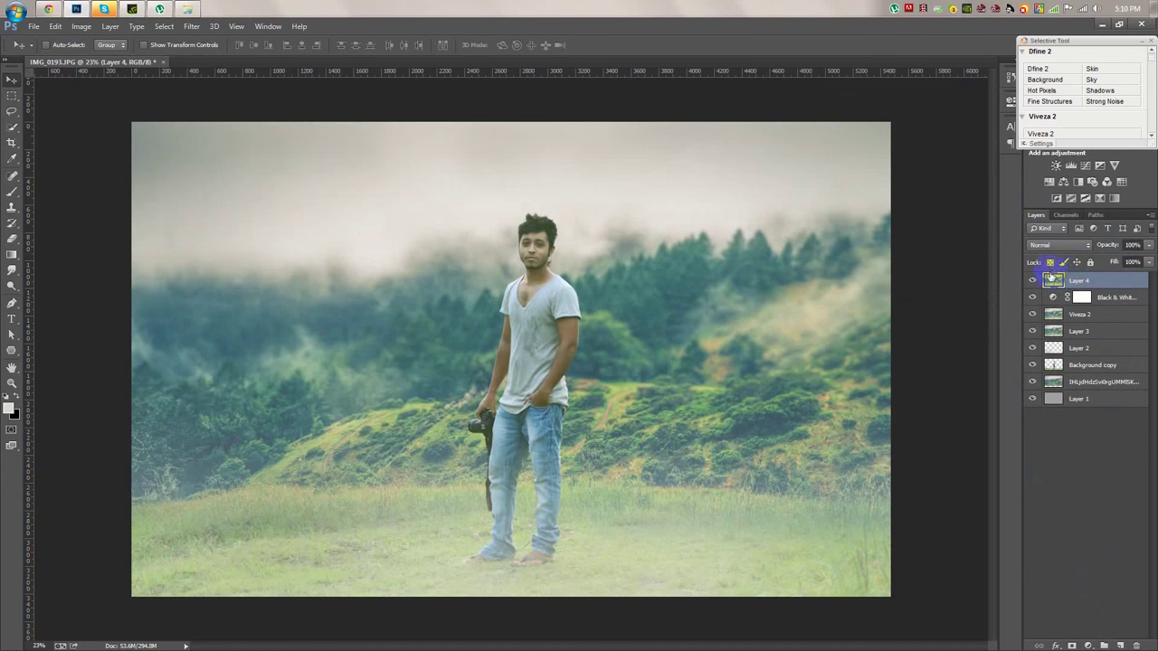
{"action": "left_click", "coordinate": [192, 28]}
{"action": "mouse_move", "coordinate": [214, 303]}
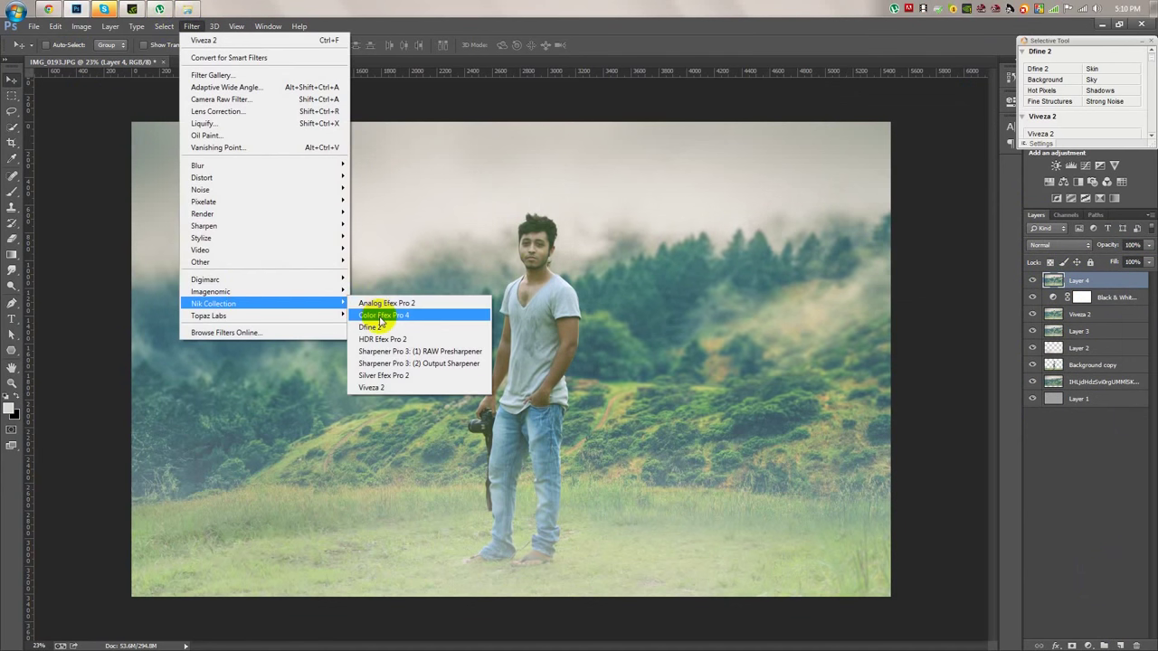
Launch Color Efex Pro 4, preview several looks, and apply Detail Extractor as the first filter.
{"action": "left_click", "coordinate": [388, 314]}
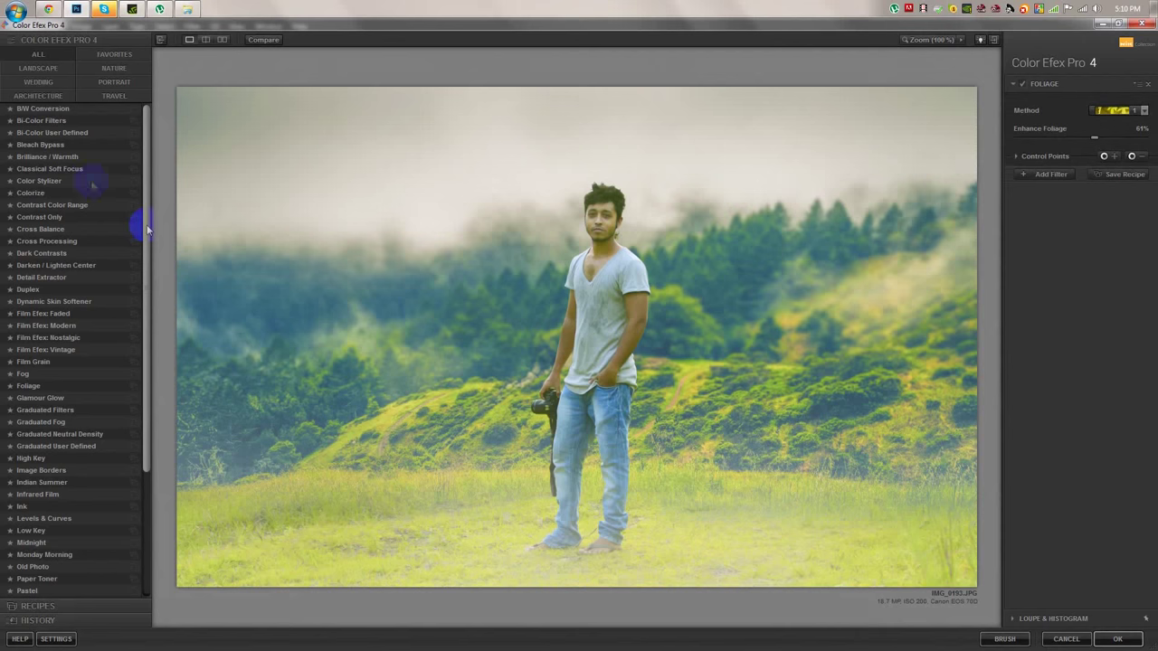
{"action": "left_click", "coordinate": [27, 108]}
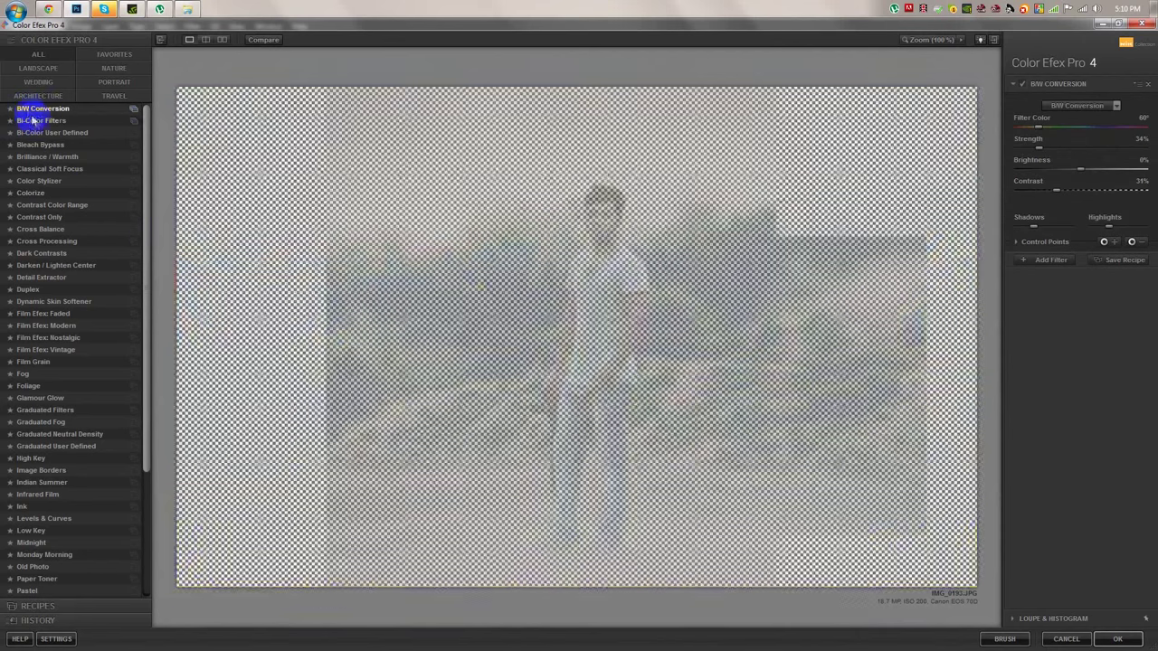
{"action": "left_click", "coordinate": [36, 121]}
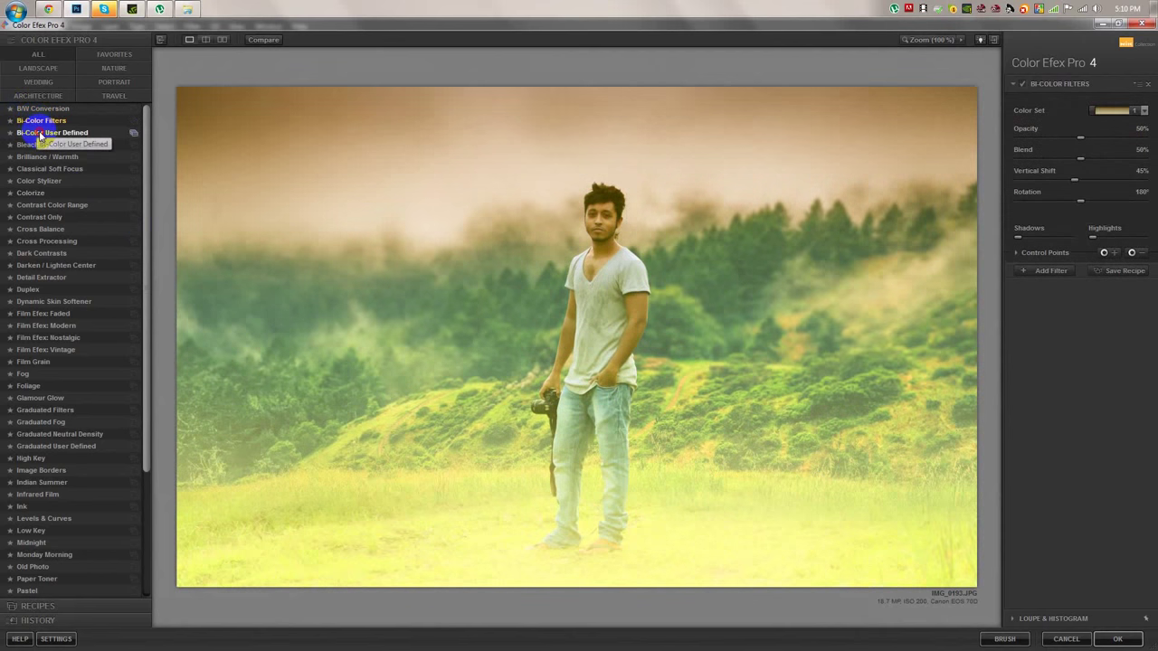
{"action": "left_click", "coordinate": [42, 145]}
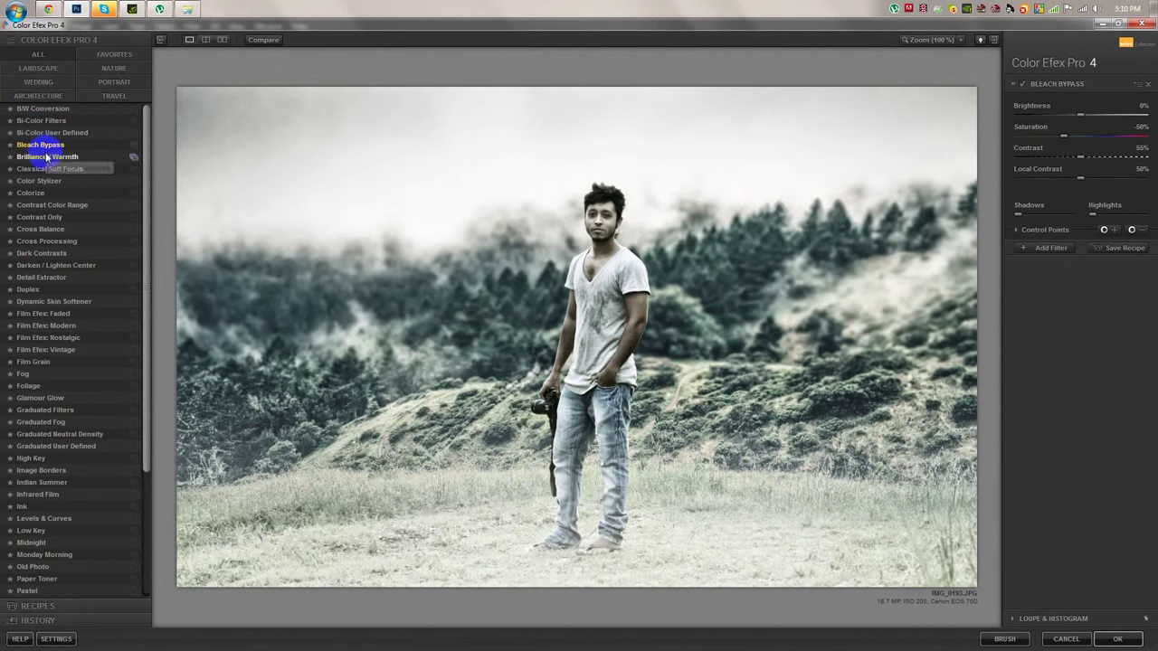
{"action": "left_click", "coordinate": [47, 157]}
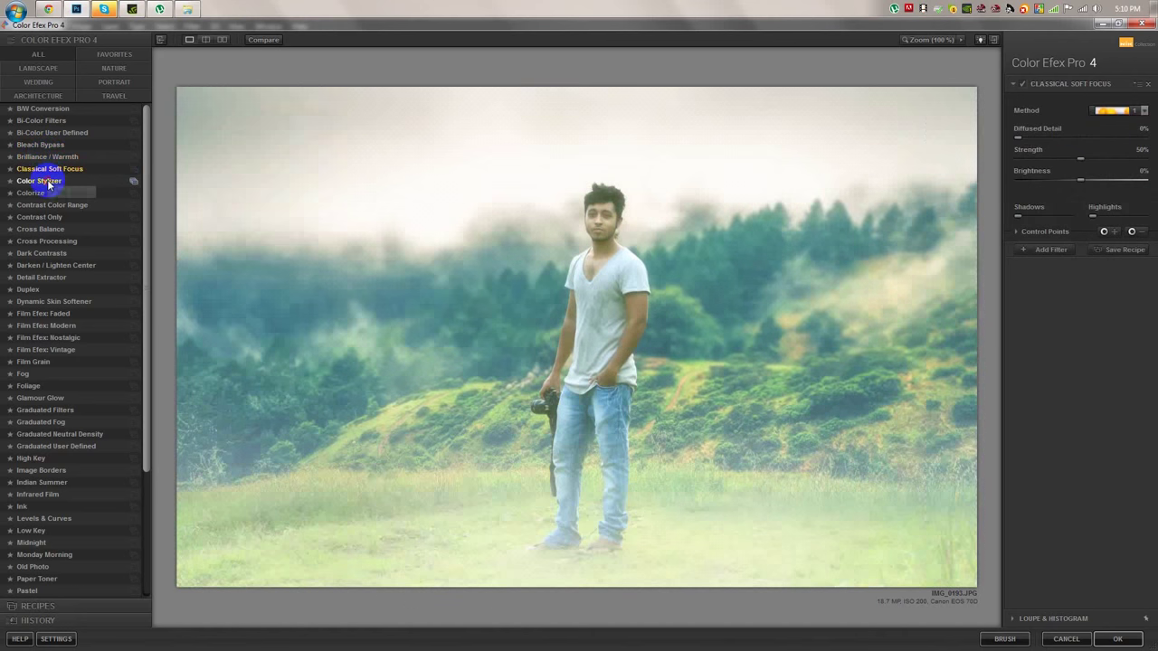
{"action": "left_click", "coordinate": [47, 181]}
{"action": "left_click", "coordinate": [46, 206]}
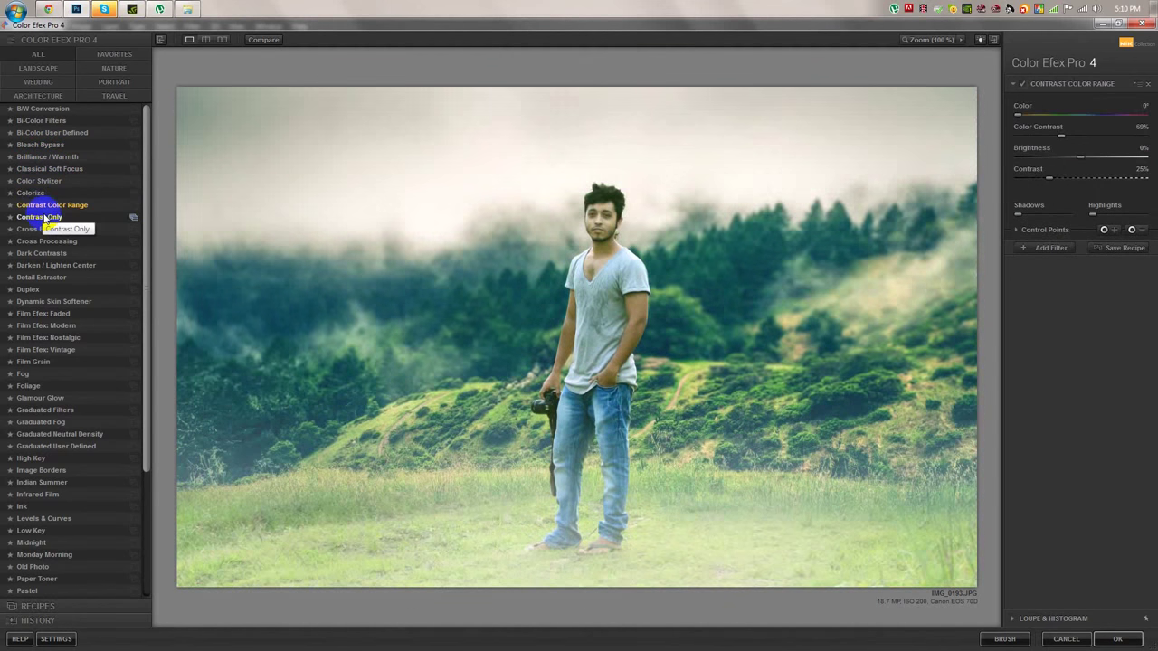
{"action": "left_click", "coordinate": [44, 218]}
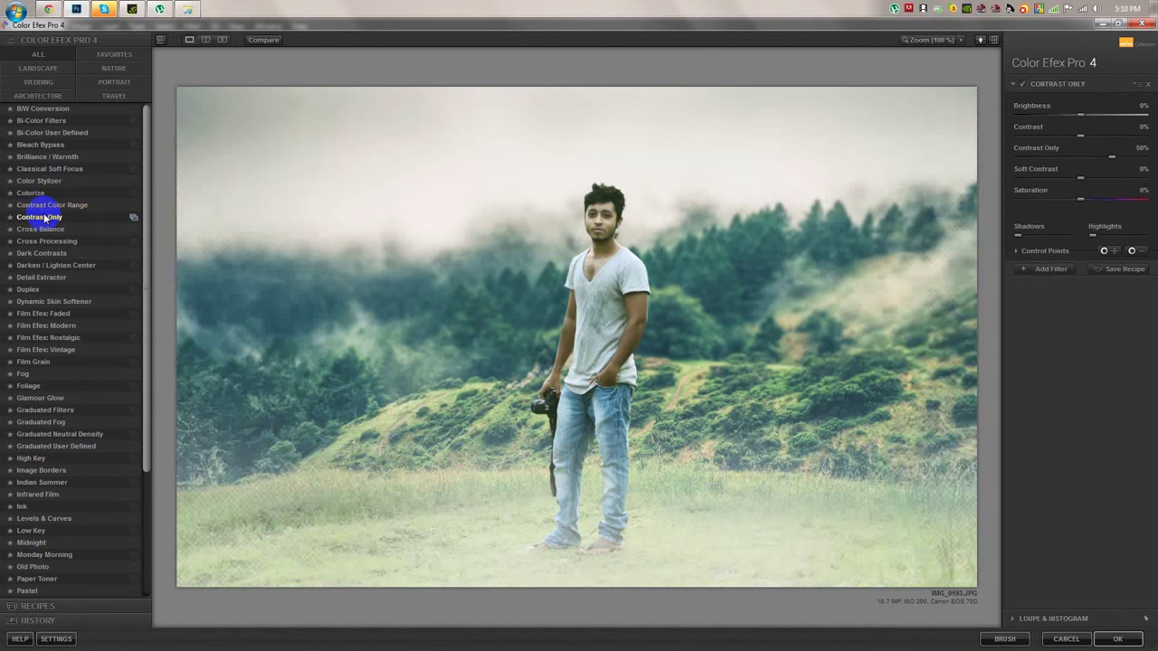
{"action": "left_click", "coordinate": [43, 228]}
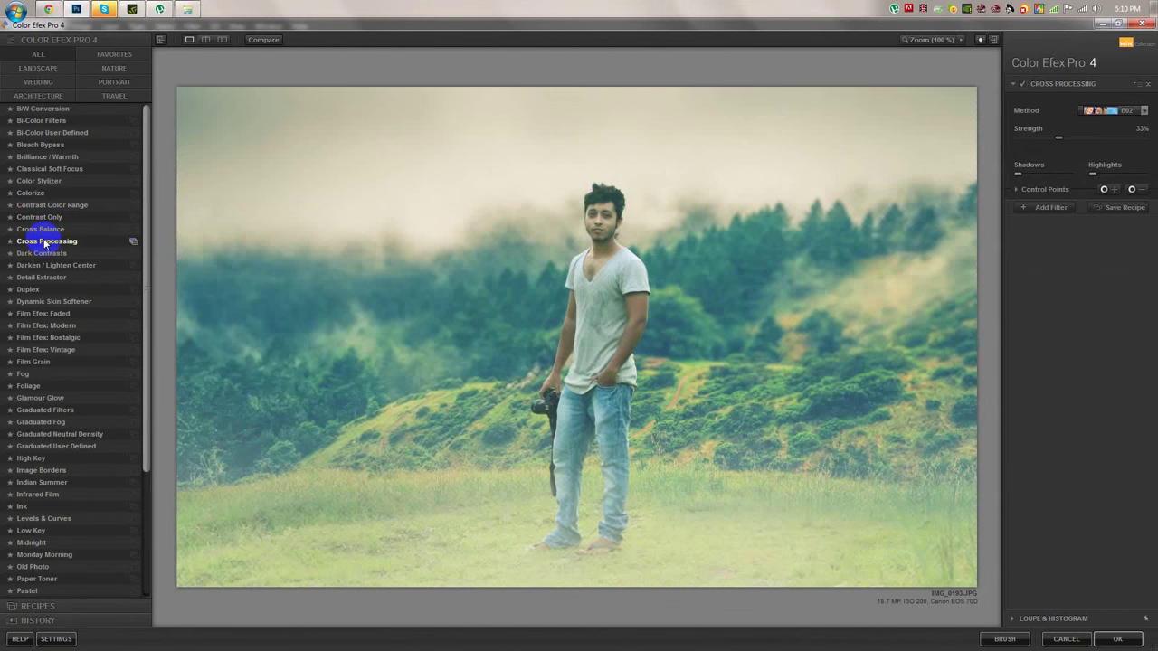
{"action": "left_click", "coordinate": [43, 254]}
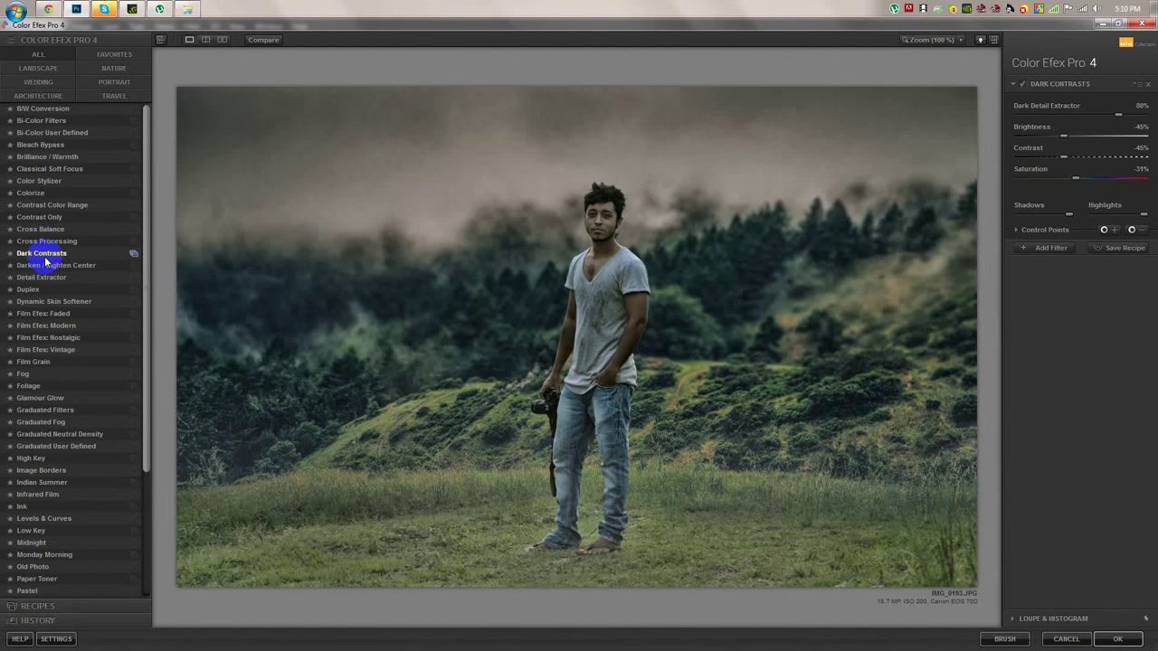
{"action": "left_click", "coordinate": [46, 276]}
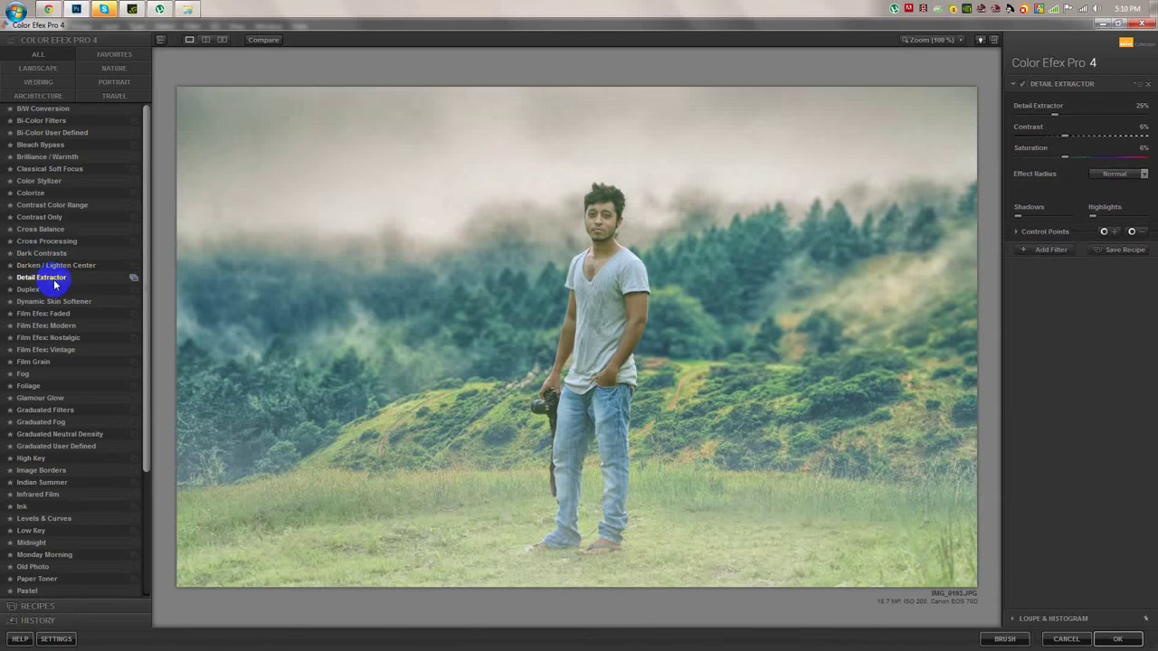
Add a second filter, comparing Indian Summer, Foliage and others before choosing Contrast Color Range.
{"action": "left_click", "coordinate": [1052, 249]}
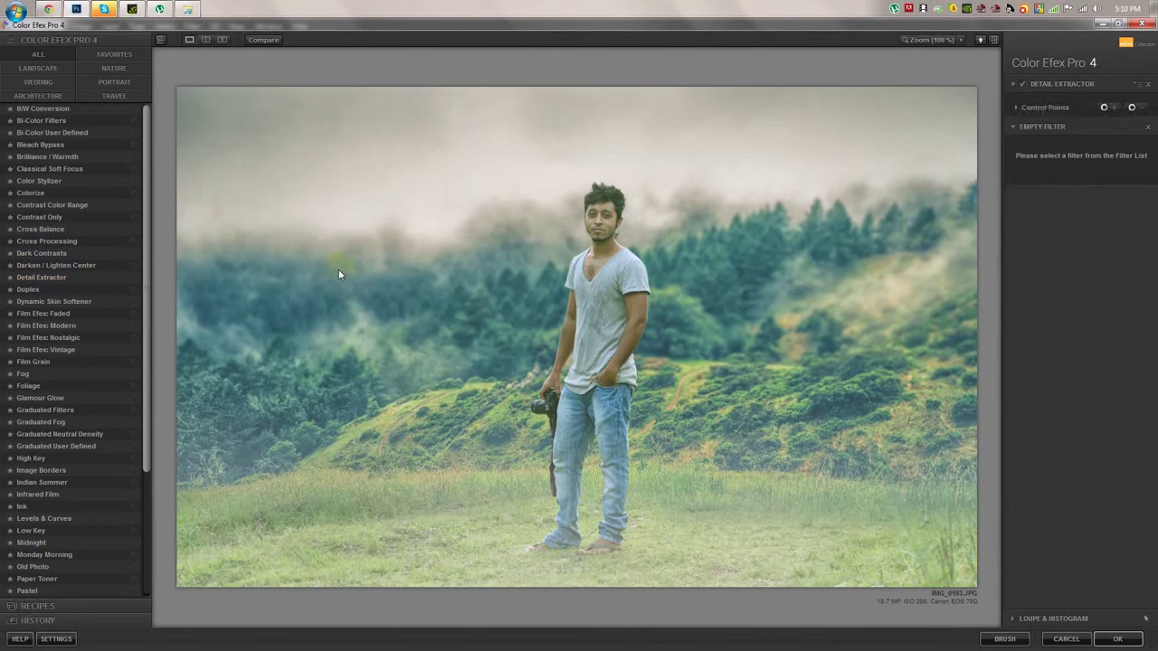
{"action": "left_click", "coordinate": [44, 483]}
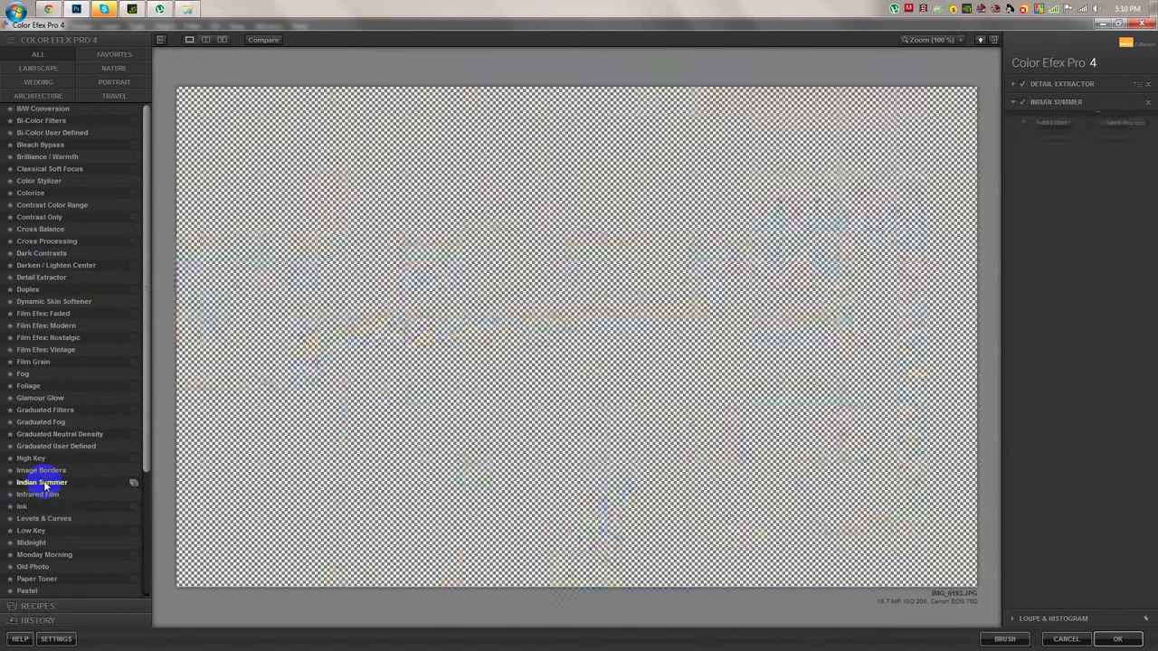
{"action": "left_click", "coordinate": [24, 385]}
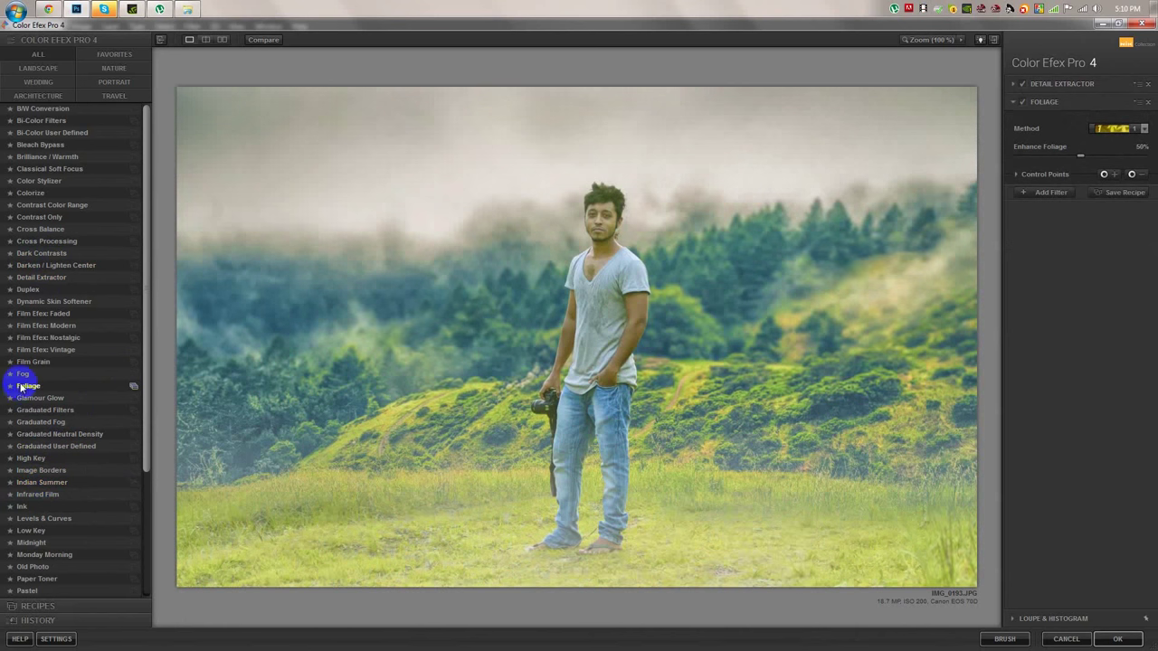
{"action": "left_click", "coordinate": [38, 217]}
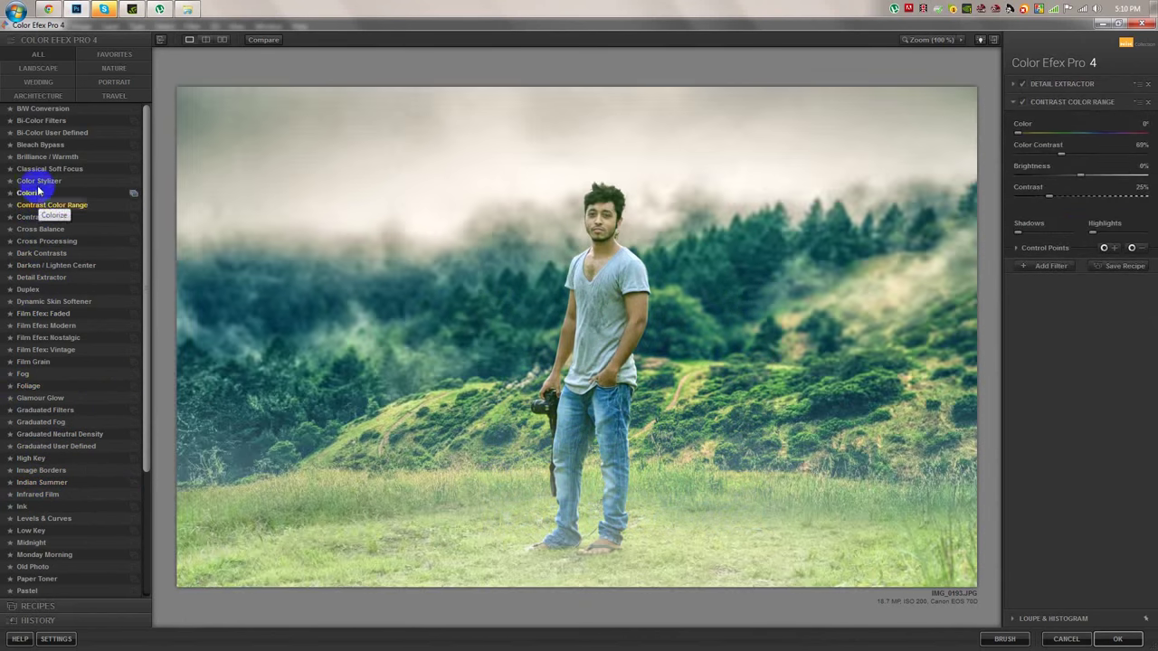
{"action": "left_click", "coordinate": [39, 169]}
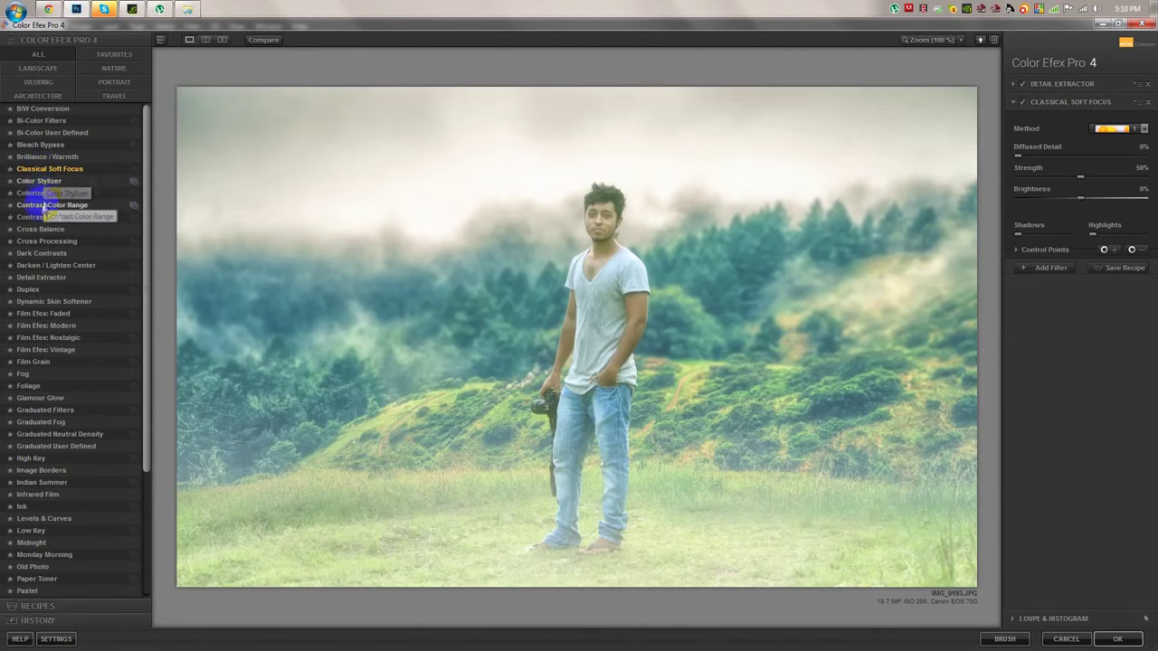
{"action": "left_click", "coordinate": [43, 205]}
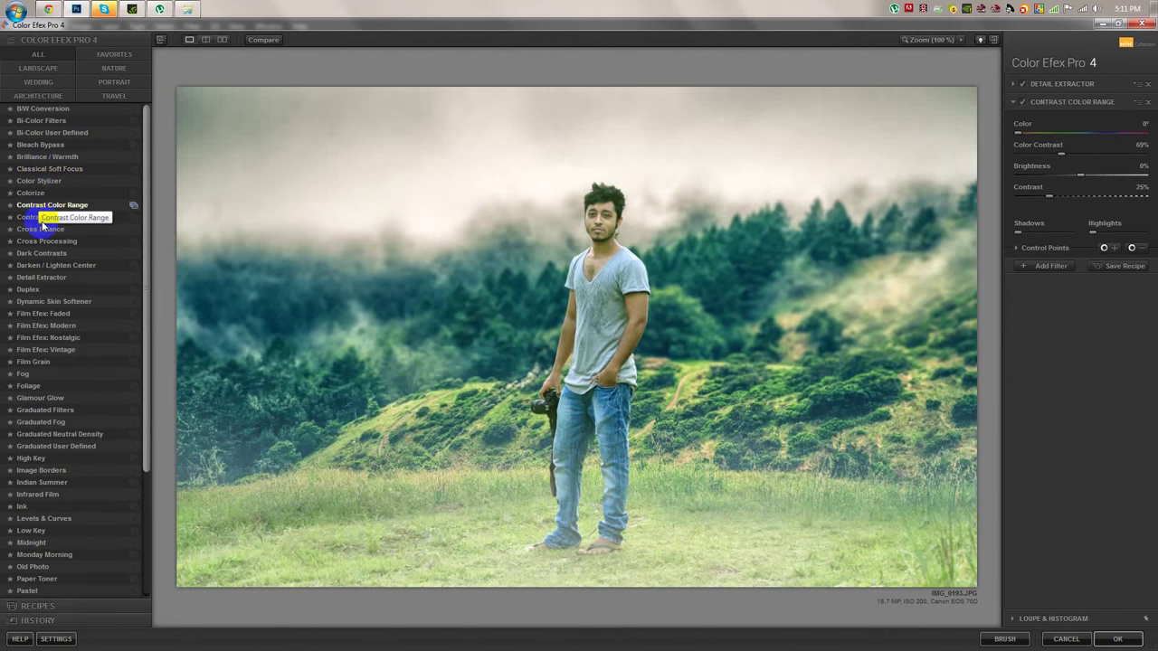
{"action": "left_click", "coordinate": [41, 218]}
Set Contrast Color Range to 33% Color Contrast and about -16% Brightness, then apply to Photoshop.
{"action": "left_click", "coordinate": [39, 206]}
{"action": "left_click_drag", "start_coordinate": [1059, 154], "coordinate": [1045, 155]}
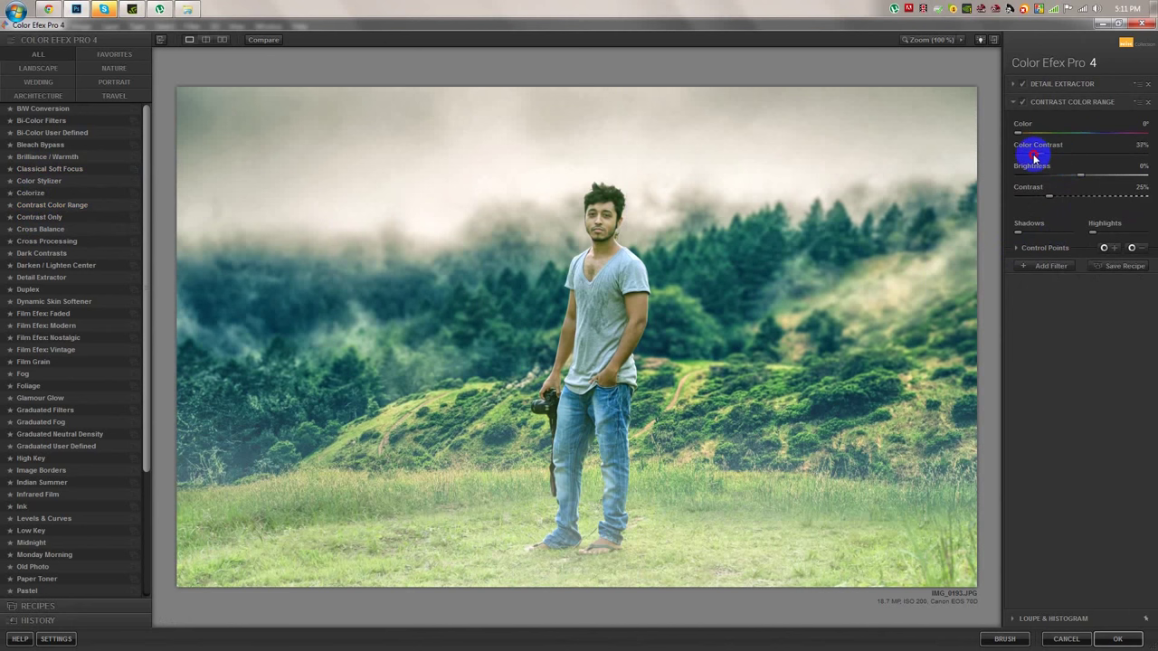
{"action": "left_click_drag", "start_coordinate": [1062, 178], "coordinate": [1078, 177]}
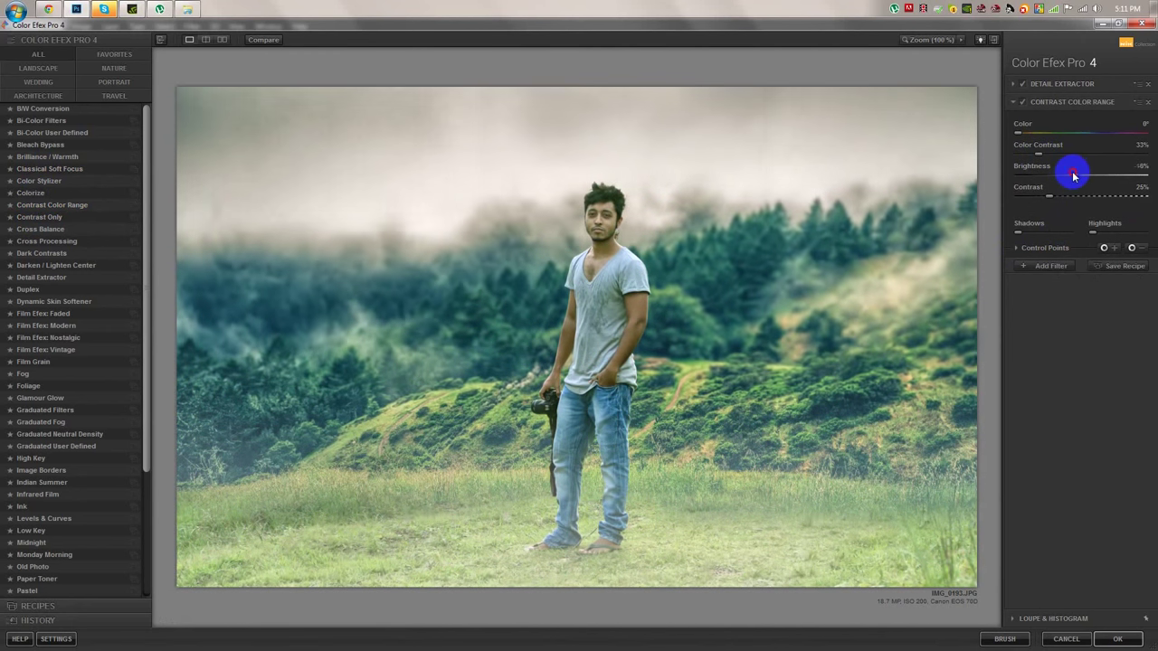
{"action": "left_click", "coordinate": [1117, 639]}
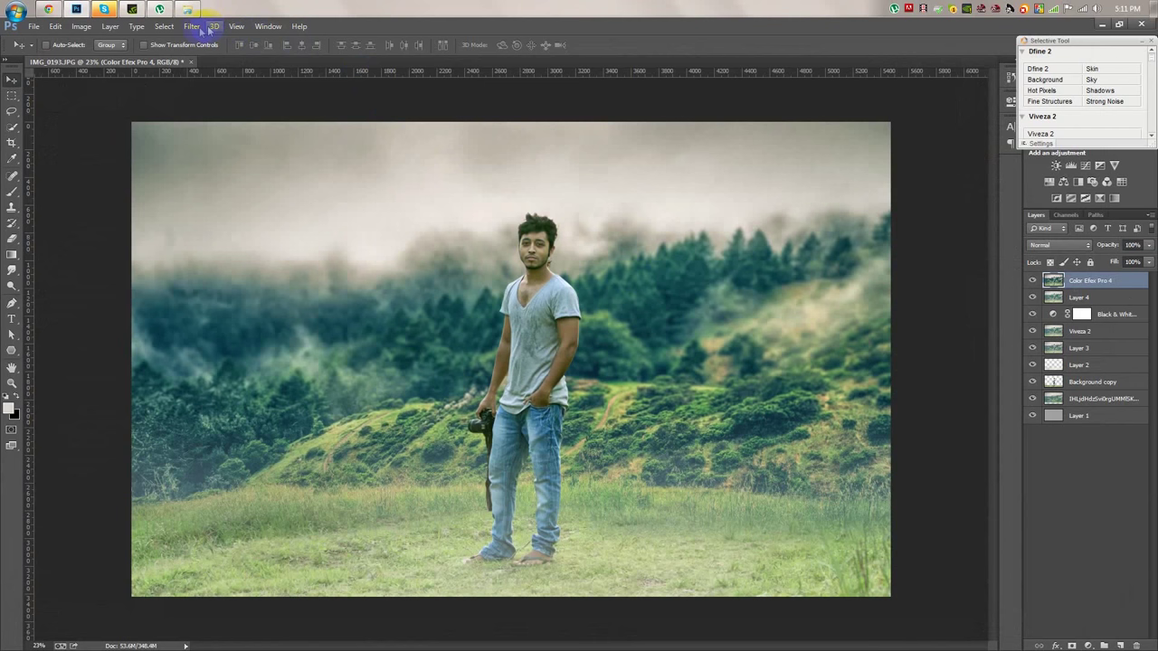
In Camera Raw, set Temperature -19, tone-curve Highlights +16 and a dark edge vignette.
{"action": "left_click", "coordinate": [202, 26]}
{"action": "left_click", "coordinate": [207, 98]}
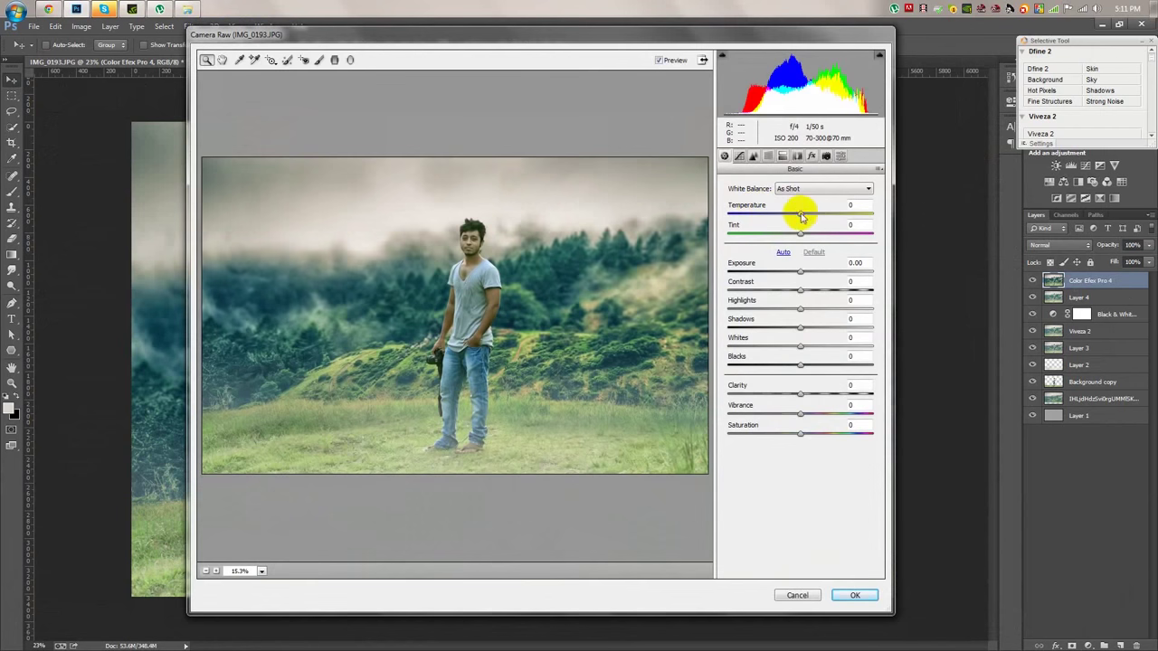
{"action": "mouse_move", "coordinate": [800, 215]}
{"action": "left_mouse_down"}
{"action": "mouse_move", "coordinate": [763, 233]}
{"action": "mouse_move", "coordinate": [783, 233]}
{"action": "left_mouse_up"}
{"action": "left_click", "coordinate": [739, 157]}
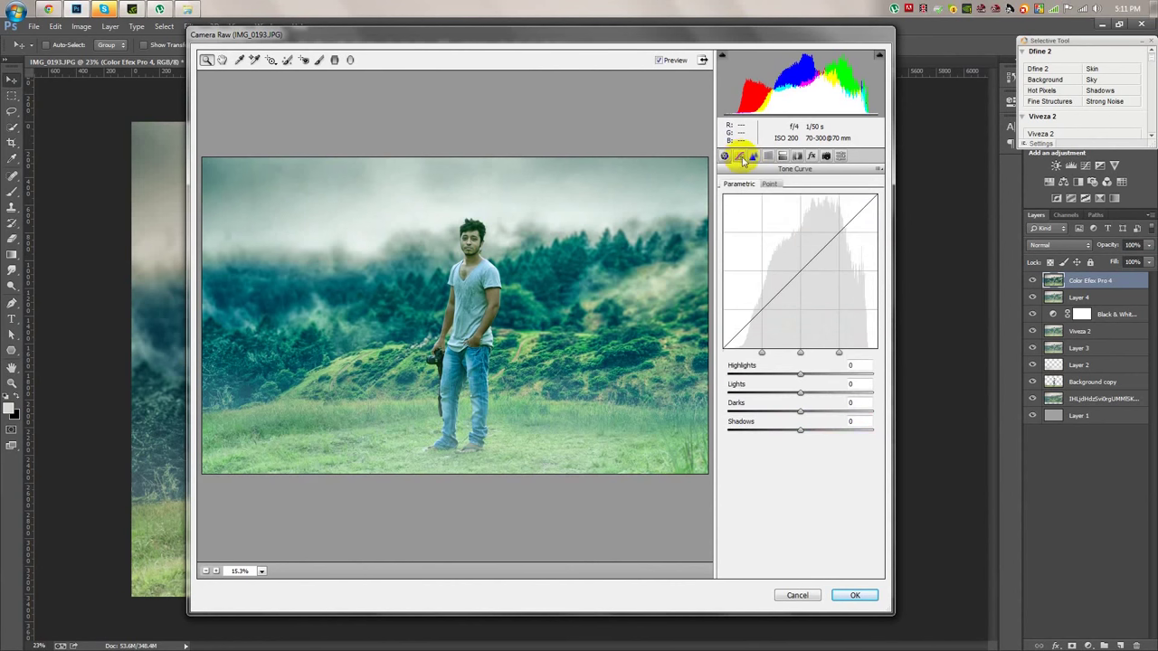
{"action": "left_click_drag", "start_coordinate": [814, 375], "coordinate": [812, 371]}
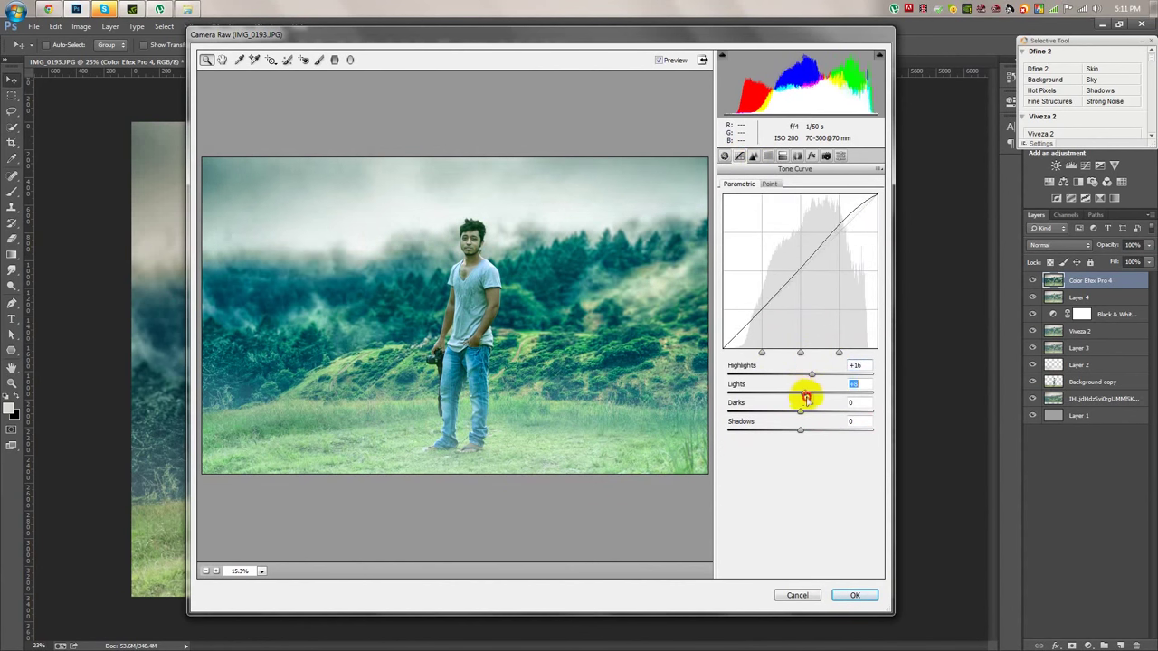
{"action": "left_click", "coordinate": [813, 157]}
{"action": "left_click_drag", "start_coordinate": [801, 312], "coordinate": [763, 316]}
Shift Camera Raw HSL hues to Oranges +28, Yellows -23, Greens -77, Aquas +20, and apply to the layer.
{"action": "left_click", "coordinate": [767, 155]}
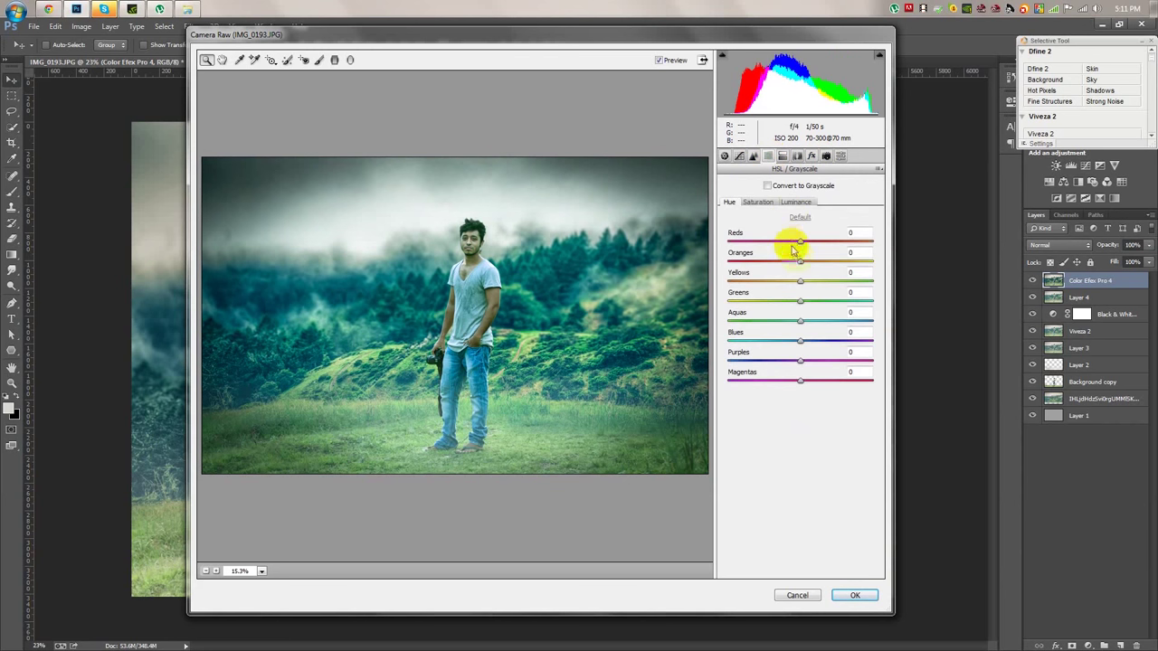
{"action": "mouse_move", "coordinate": [816, 281]}
{"action": "left_mouse_down"}
{"action": "mouse_move", "coordinate": [788, 299]}
{"action": "mouse_move", "coordinate": [830, 304]}
{"action": "mouse_move", "coordinate": [763, 304]}
{"action": "mouse_move", "coordinate": [777, 318]}
{"action": "mouse_move", "coordinate": [822, 321]}
{"action": "mouse_move", "coordinate": [736, 326]}
{"action": "mouse_move", "coordinate": [814, 322]}
{"action": "left_mouse_up"}
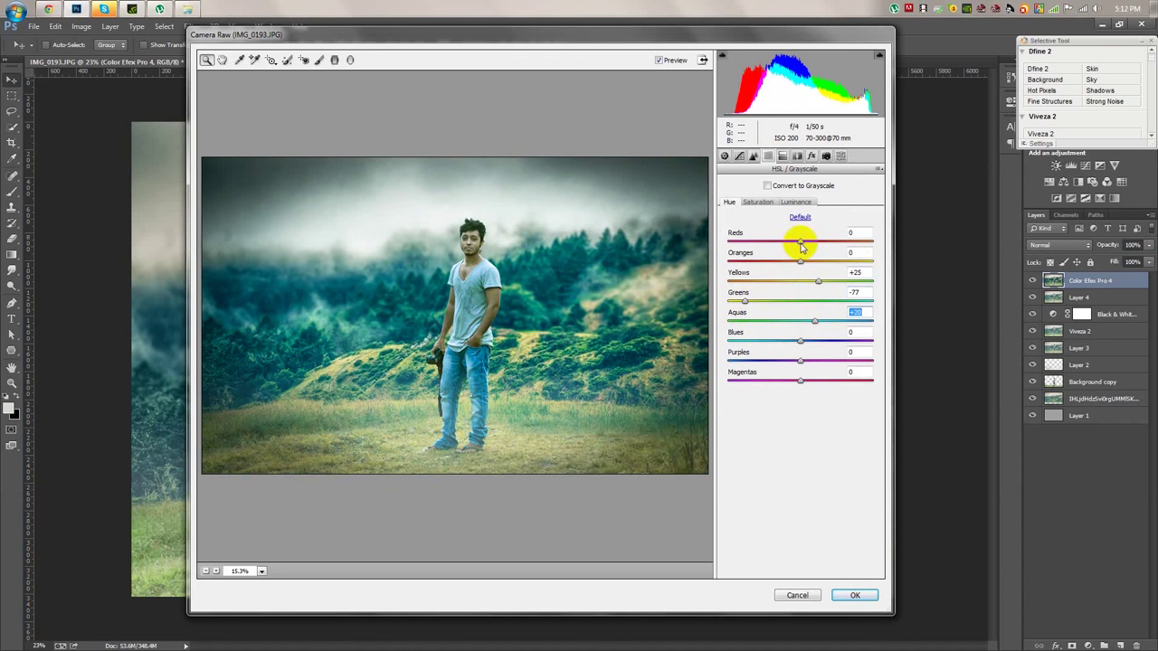
{"action": "mouse_move", "coordinate": [818, 280]}
{"action": "left_mouse_down"}
{"action": "mouse_move", "coordinate": [781, 287]}
{"action": "mouse_move", "coordinate": [820, 261]}
{"action": "left_mouse_up"}
{"action": "mouse_move", "coordinate": [799, 360]}
{"action": "left_mouse_down"}
{"action": "mouse_move", "coordinate": [779, 364]}
{"action": "mouse_move", "coordinate": [809, 362]}
{"action": "left_mouse_up"}
{"action": "left_click", "coordinate": [855, 595]}
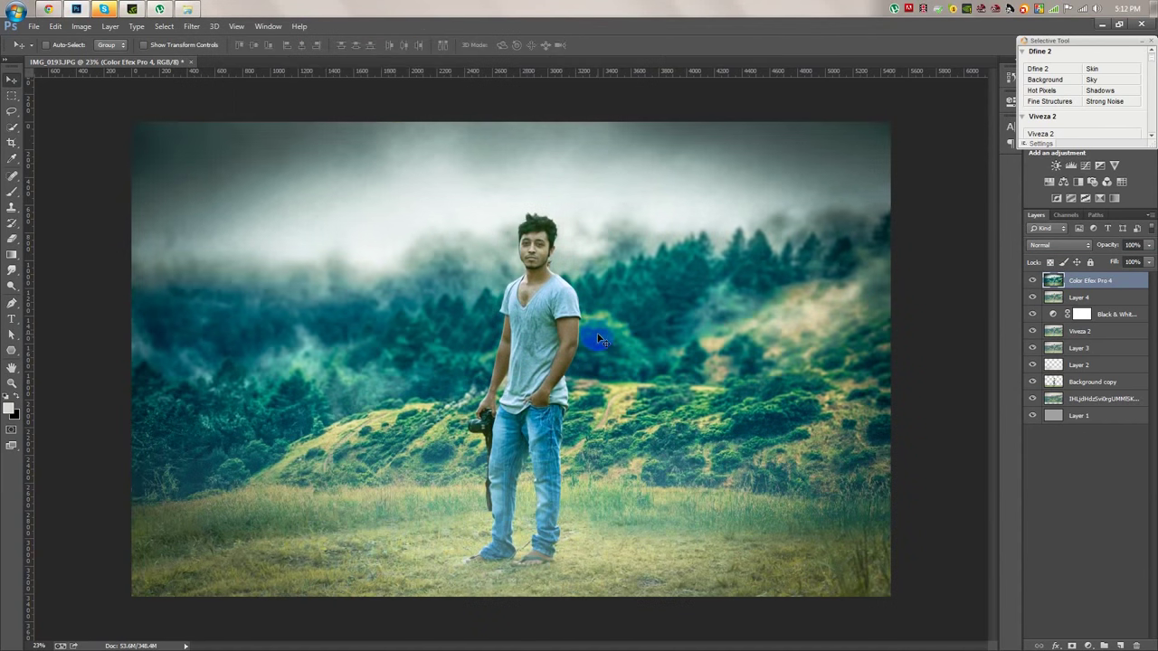